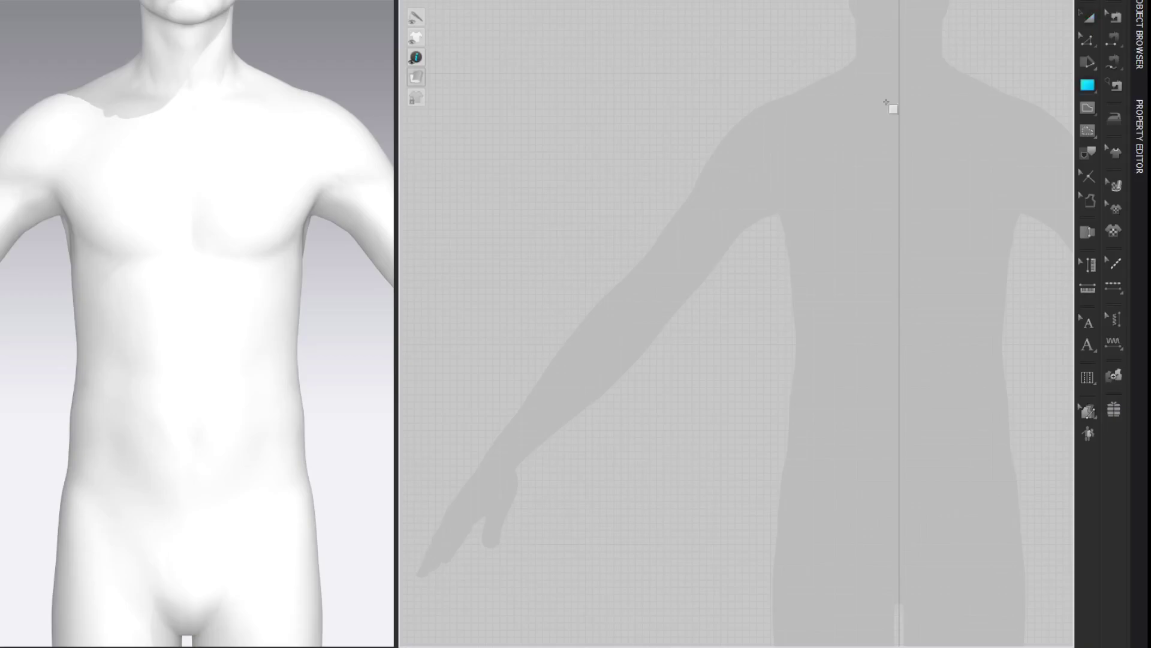
Draw a rectangular pattern piece about 63 cm tall and extend its inner edge onto the avatar's centre line, making it about 50 cm wide
left_click_drag(871, 43, 540, 497)
left_click(1086, 38)
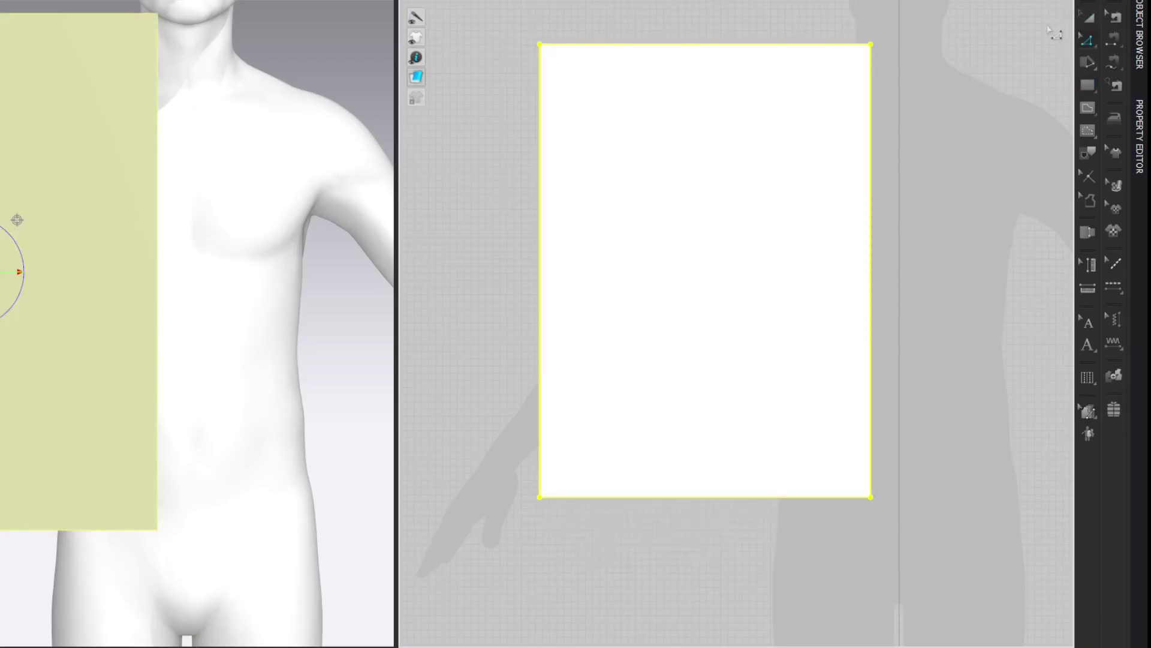
left_click(1042, 39)
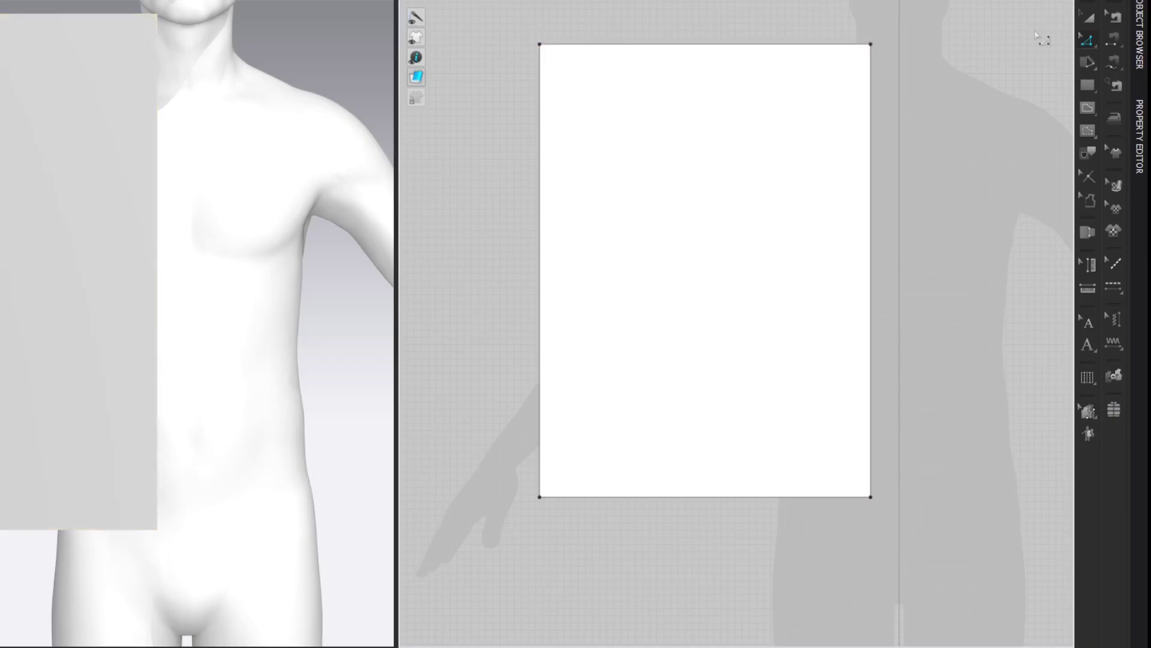
left_click_drag(872, 177, 906, 180)
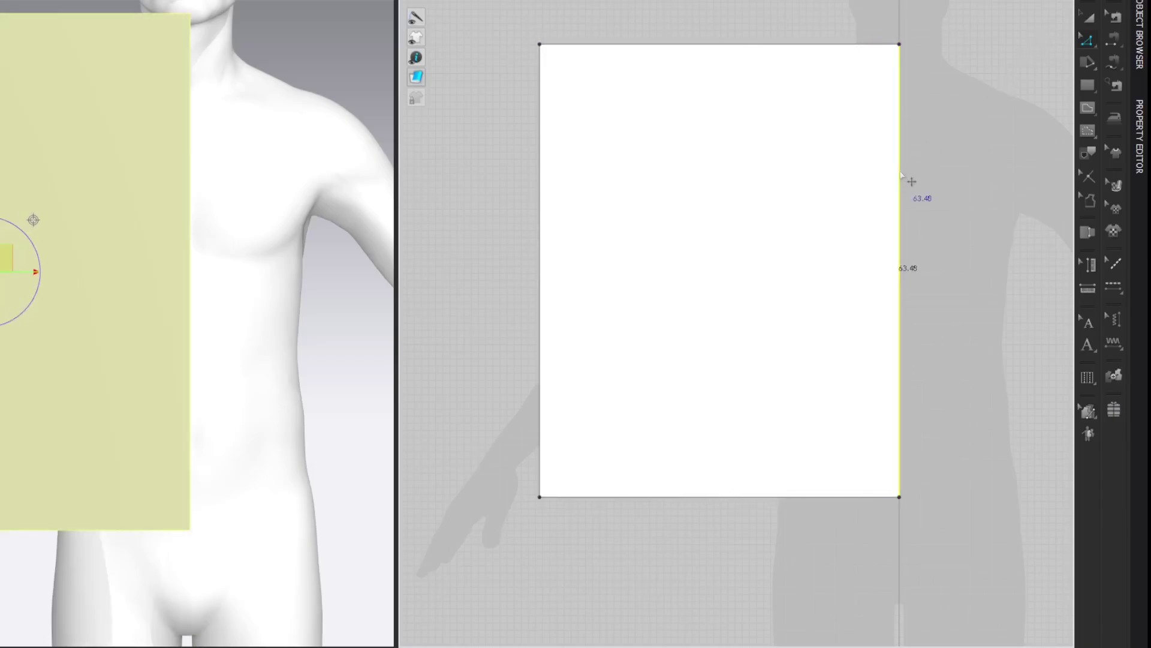
left_click(1016, 31)
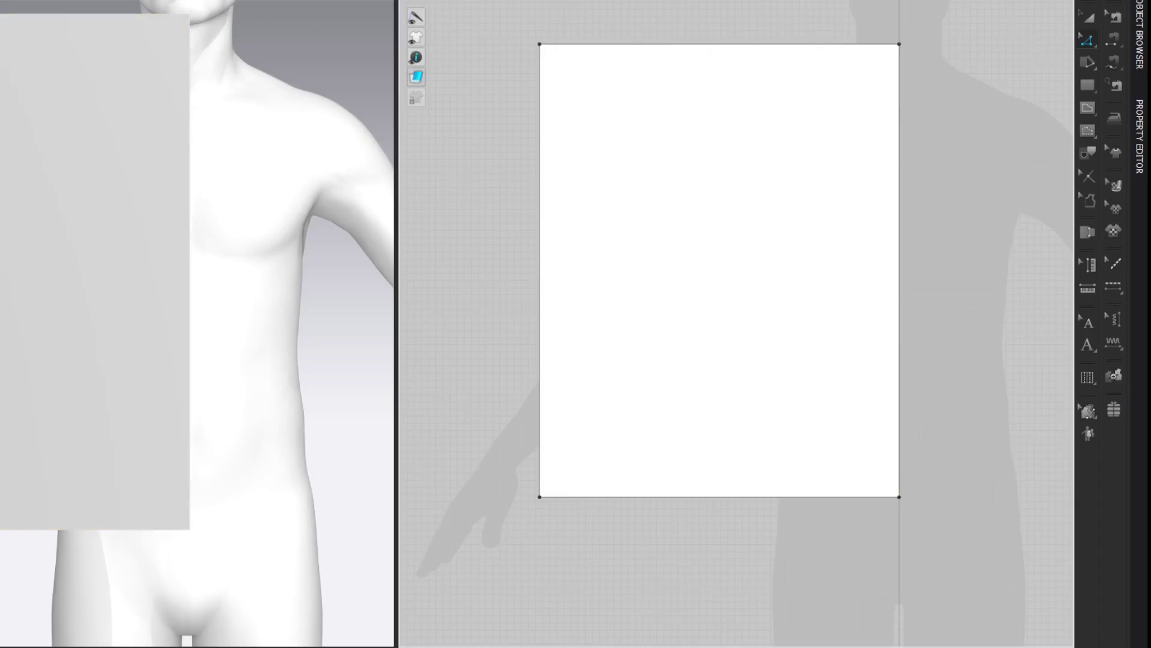
Look up the avatar's chest circumference and set the top edge's length to 96.52/2 plus 2.5, giving 50.76 cm, in the Start direction
left_click(169, 0)
left_click(173, 71)
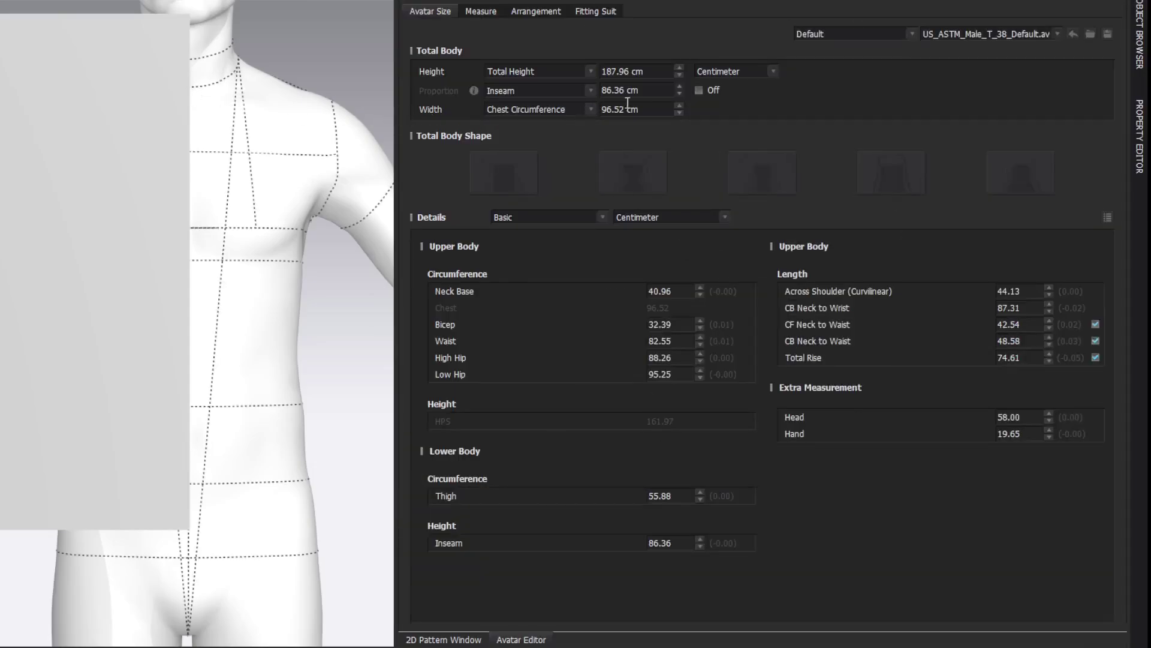
left_click(647, 104)
left_click(1119, 1)
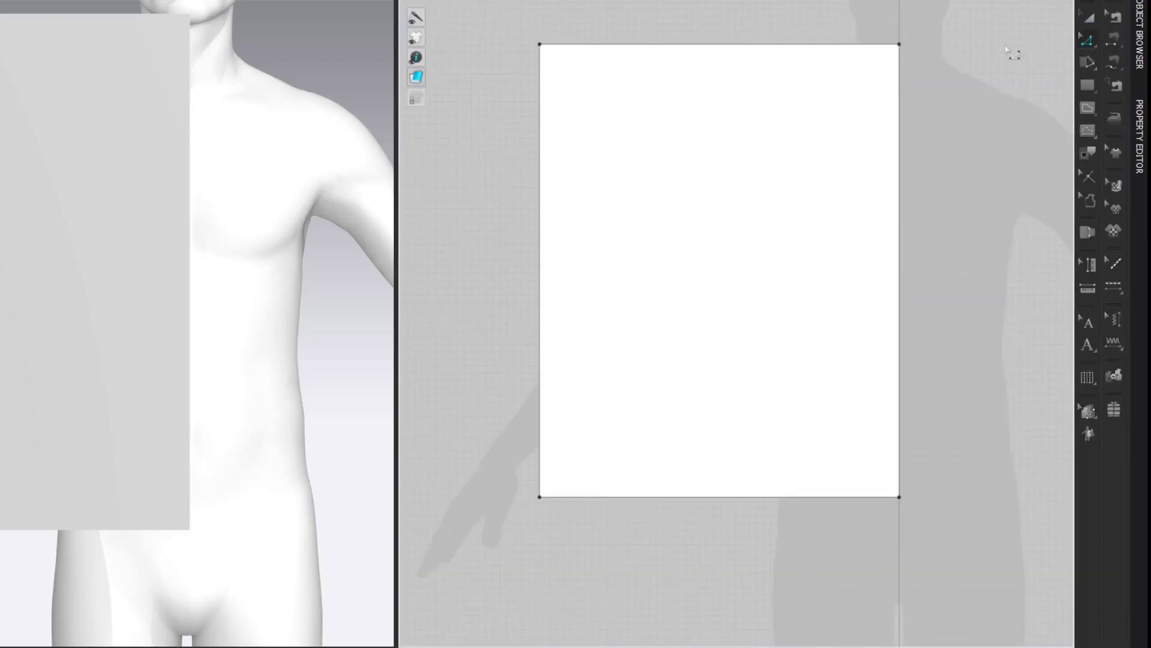
left_click(878, 44)
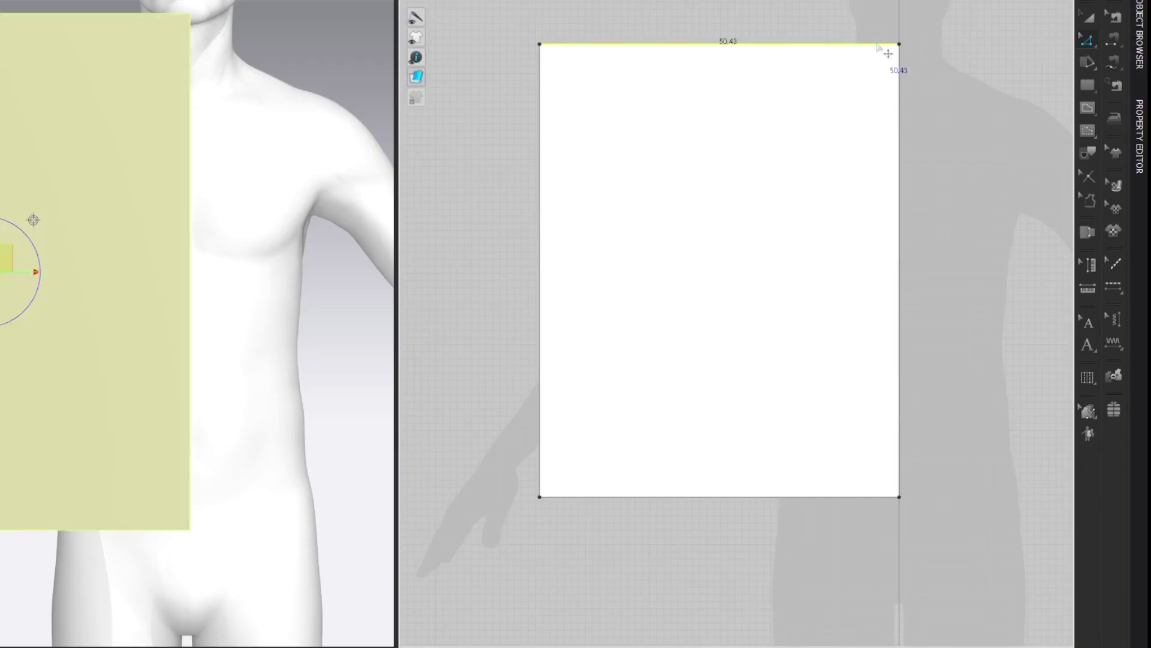
right_click(876, 43)
left_click(885, 147)
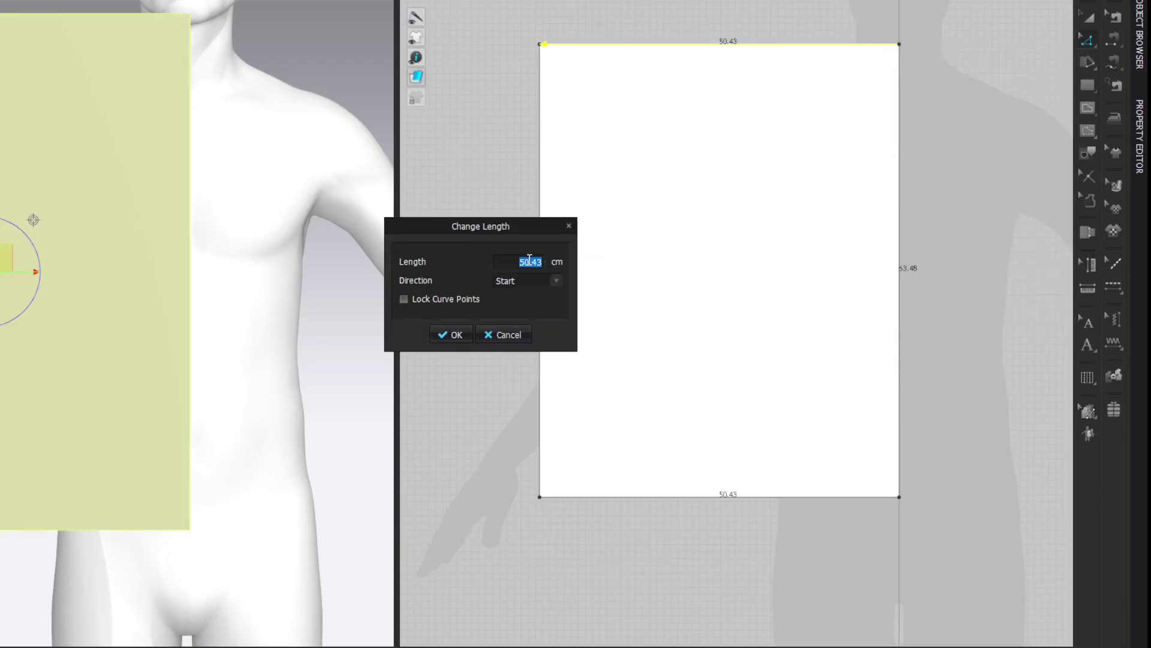
left_click(535, 269)
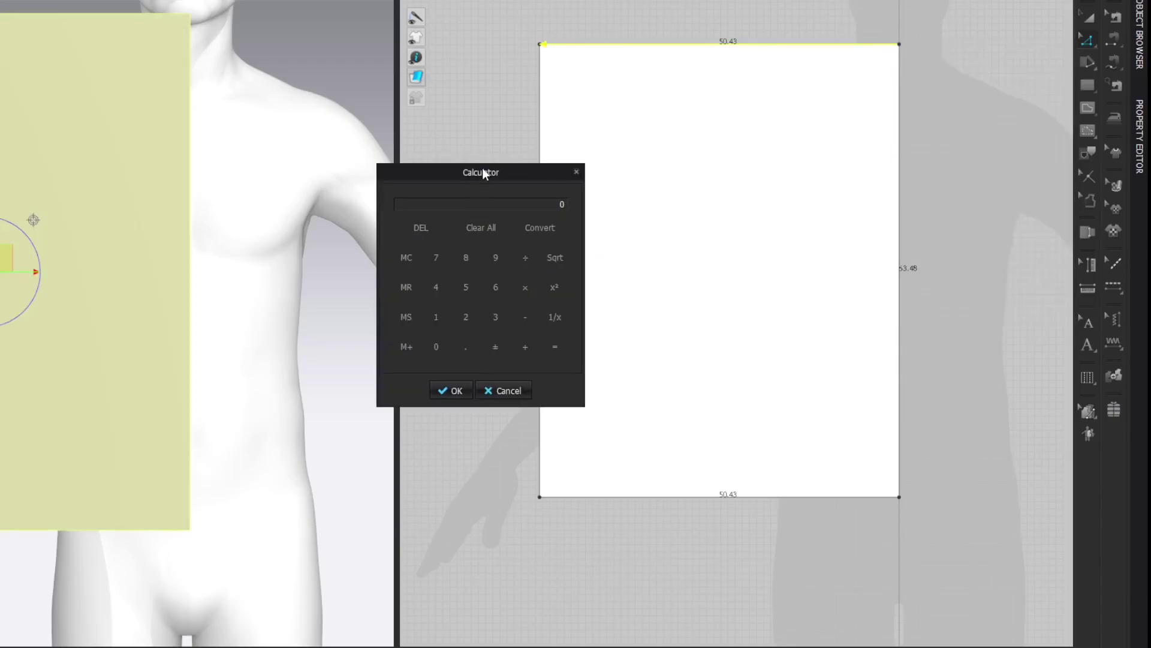
type("96.52/2")
key("Return")
type("2.5")
key("Return")
left_click(449, 391)
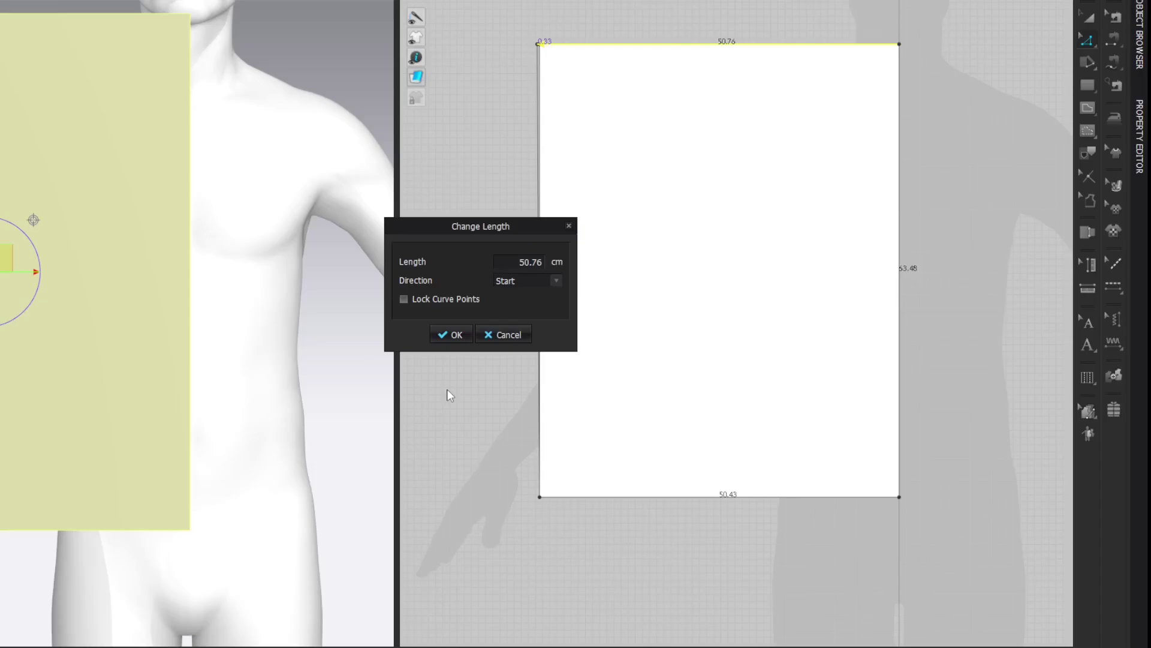
left_click(447, 334)
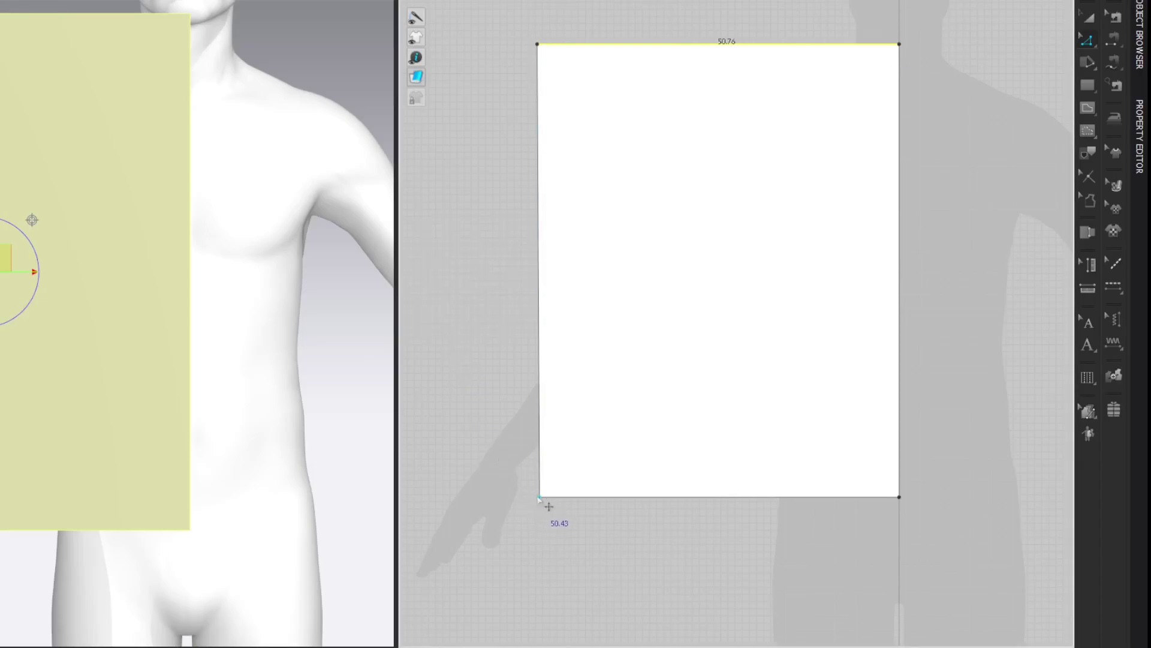
Move the rectangle's bottom outer corner outward until it lines up vertically with the top outer corner
left_click_drag(539, 496, 518, 497)
left_click_drag(518, 497, 537, 497)
left_click(1025, 55)
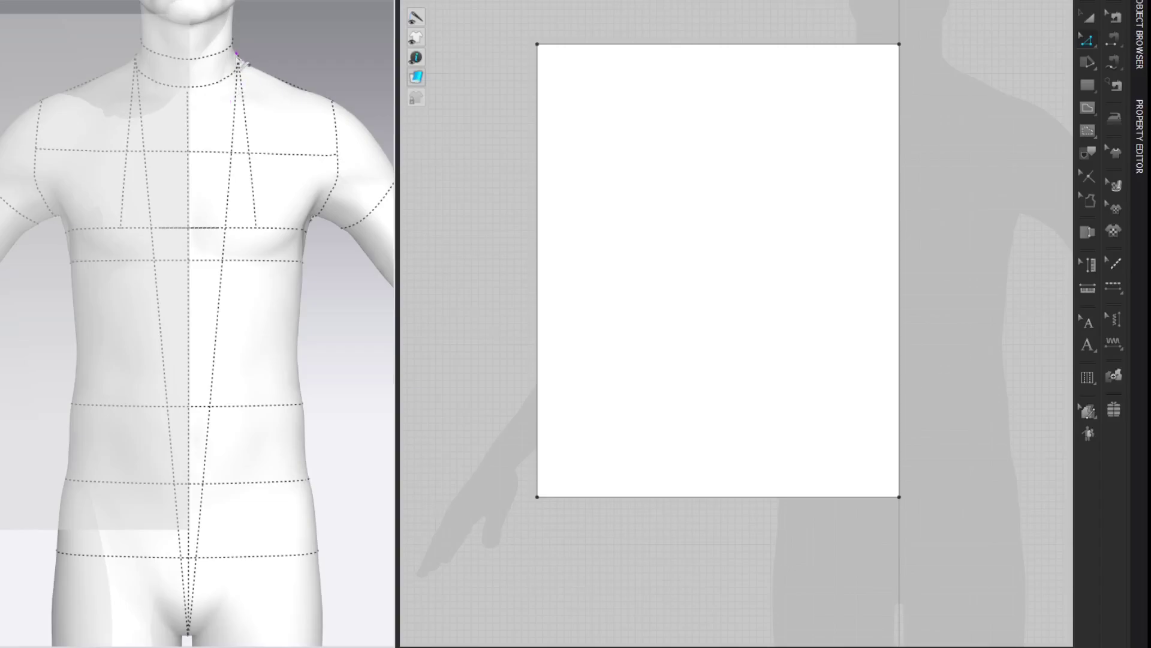
Measure the avatar's front length over the body surface from the neck-shoulder point down to the waist line
left_click(238, 55)
left_click(238, 75)
left_click(238, 151)
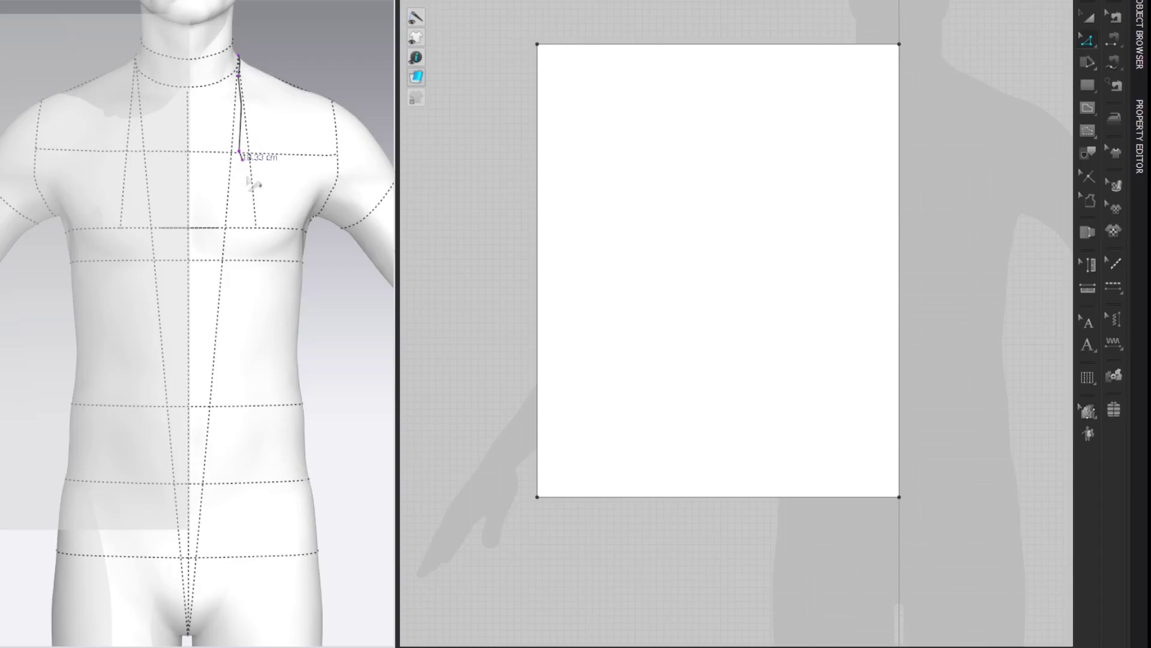
left_click(242, 226)
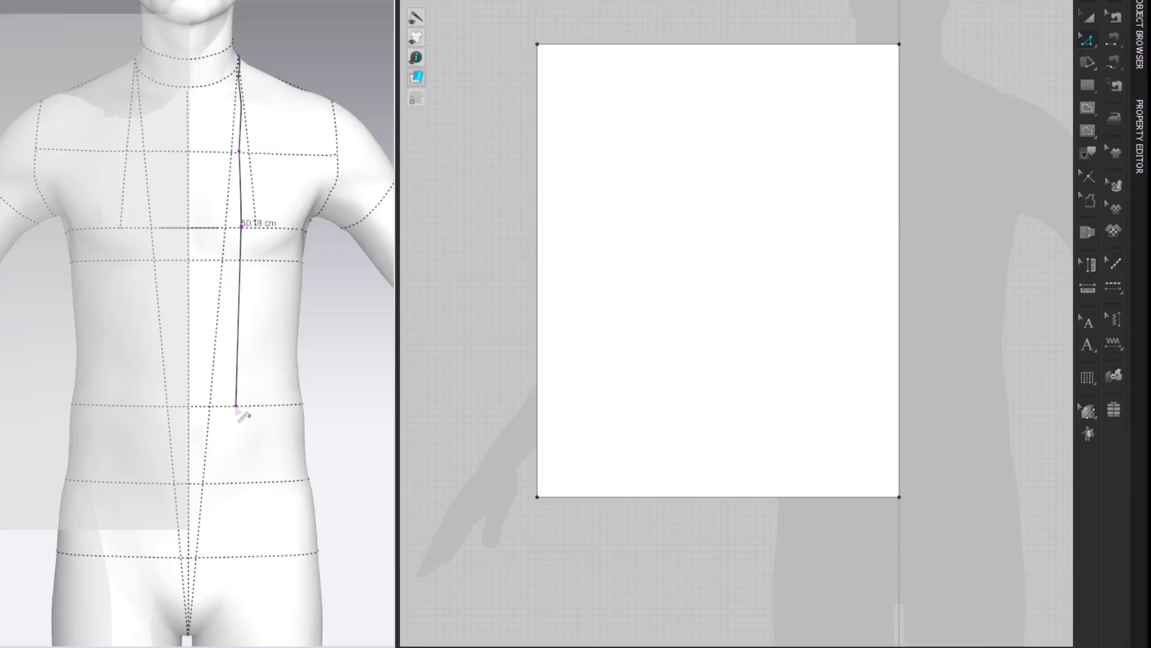
double_click(238, 409)
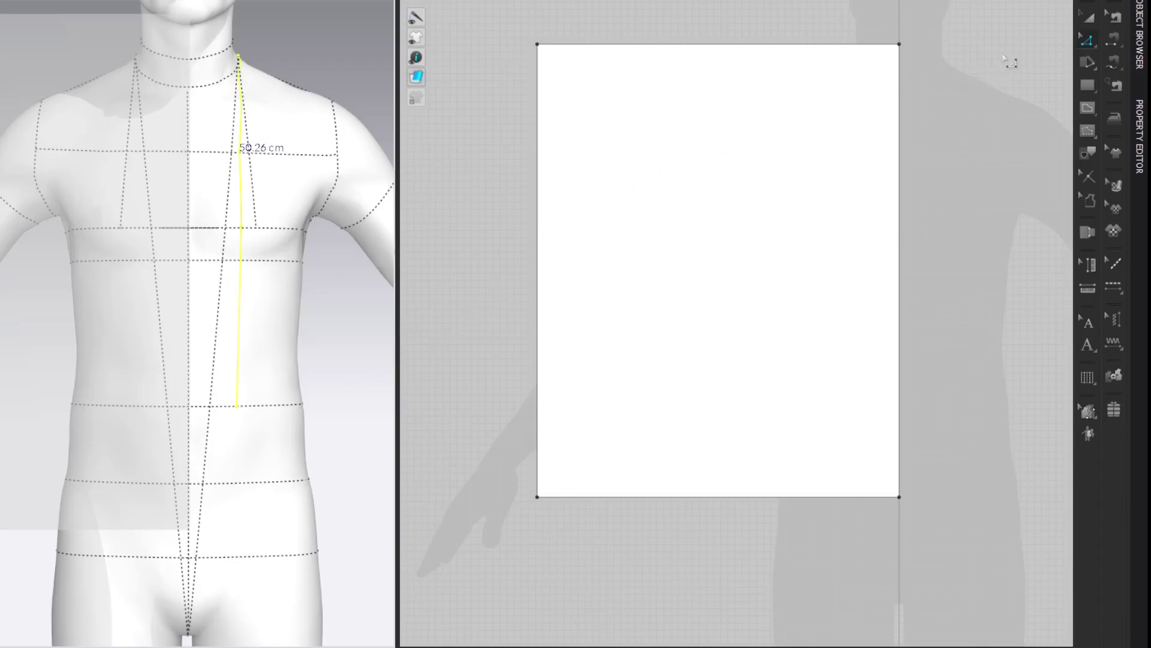
Split the pattern's centre edge into two lines, with Line 1 set to 50.00 cm from the top
left_click(900, 102)
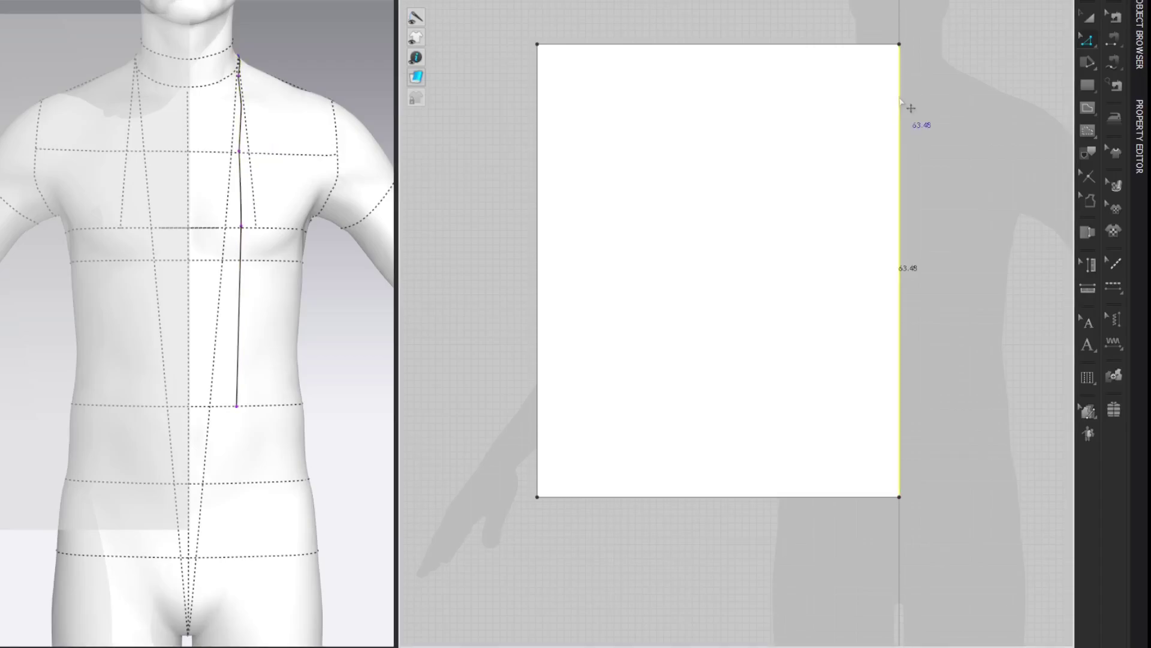
right_click(904, 98)
left_click(899, 118)
right_click(897, 114)
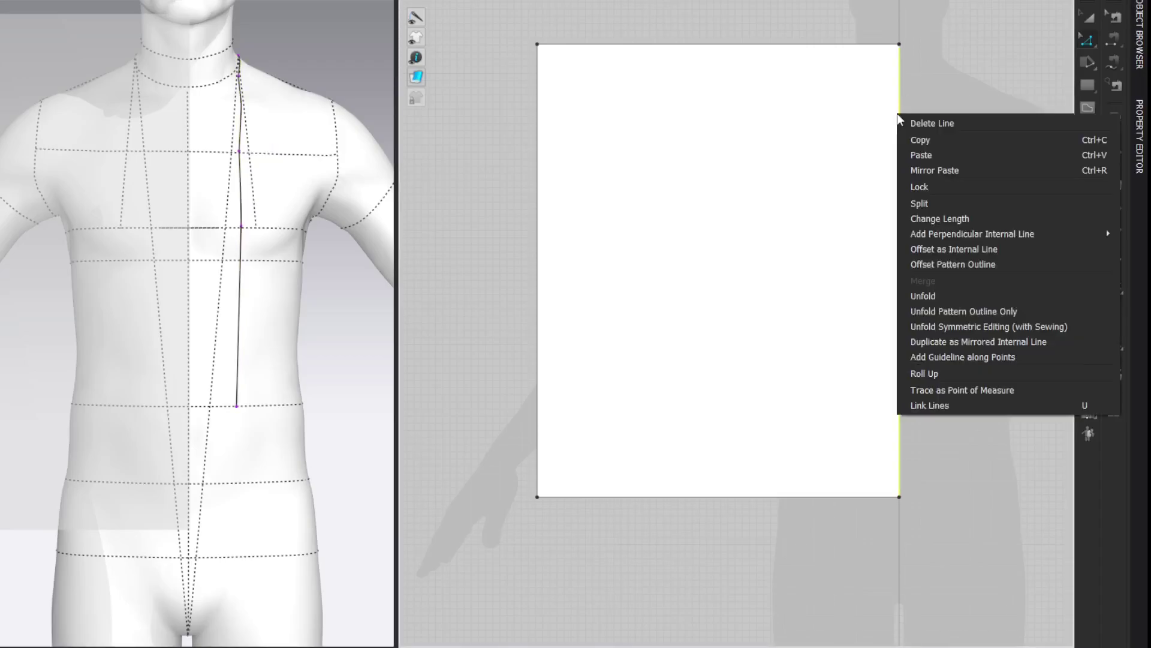
left_click(919, 200)
type("50.00")
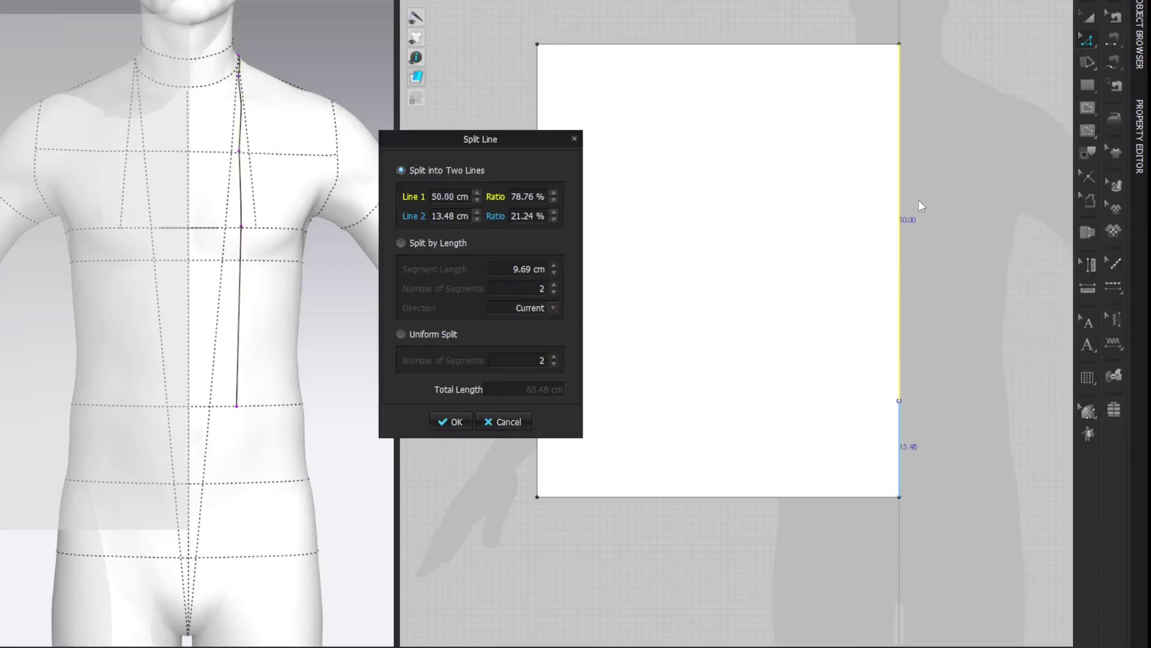
key("Return")
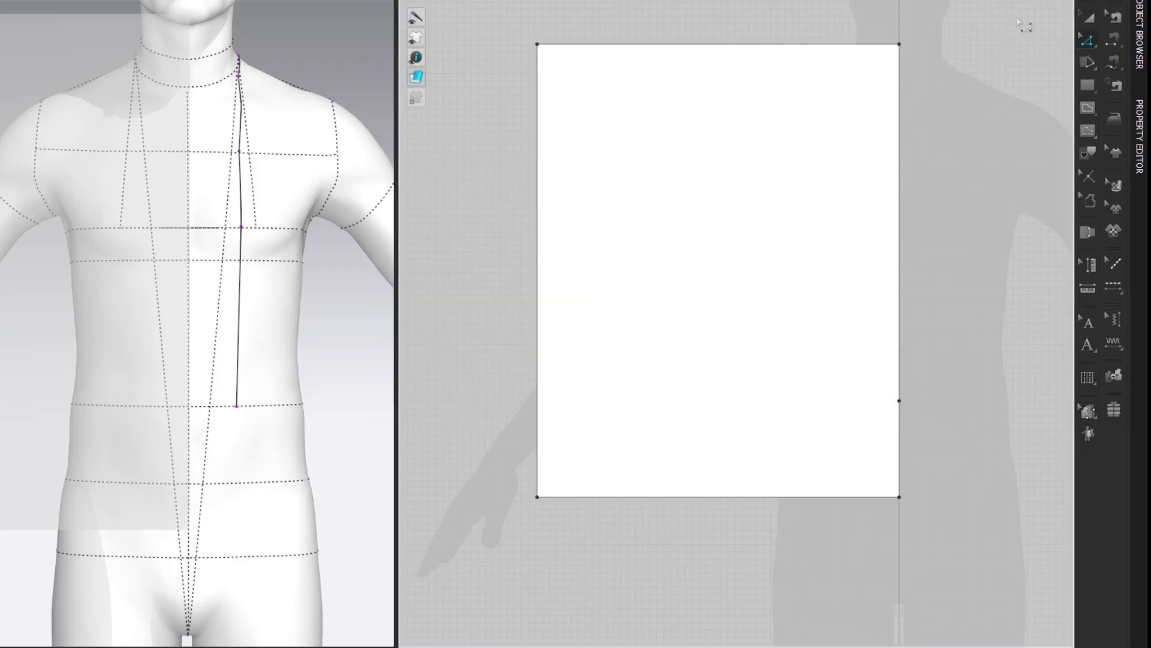
Draw a horizontal internal waist line from the split point on the centre edge across to the outer edge
left_click(899, 400)
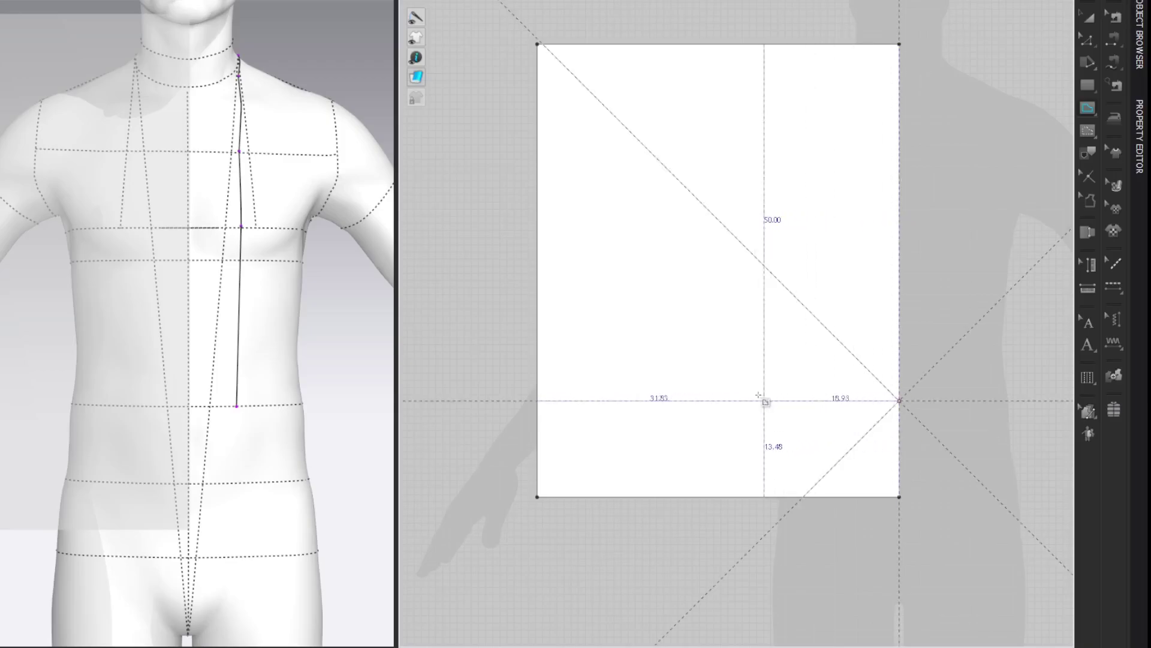
left_click(538, 400)
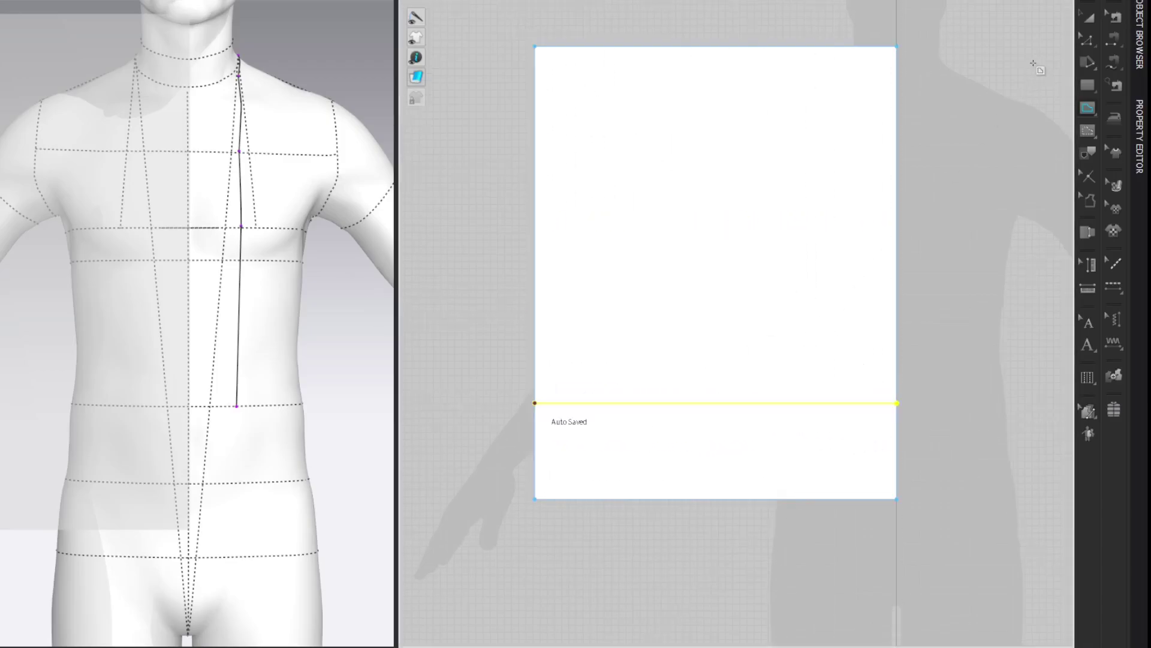
key("z")
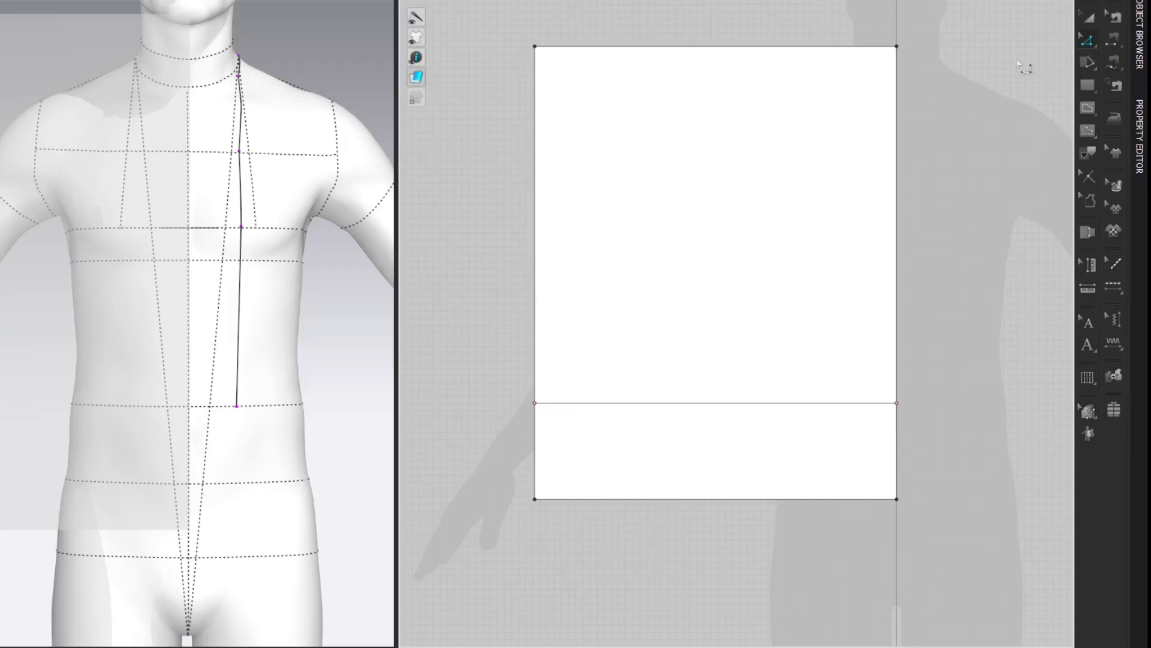
Expand the avatar's detailed size list and check the Waist to Low Hip length
left_click(169, 2)
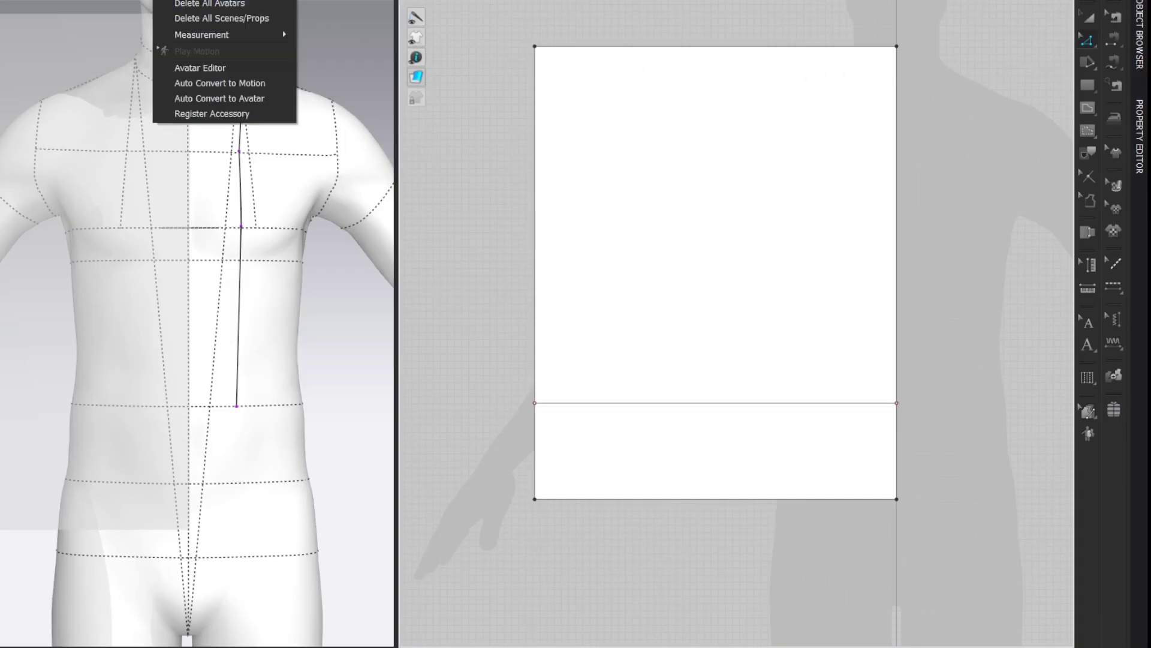
left_click(198, 68)
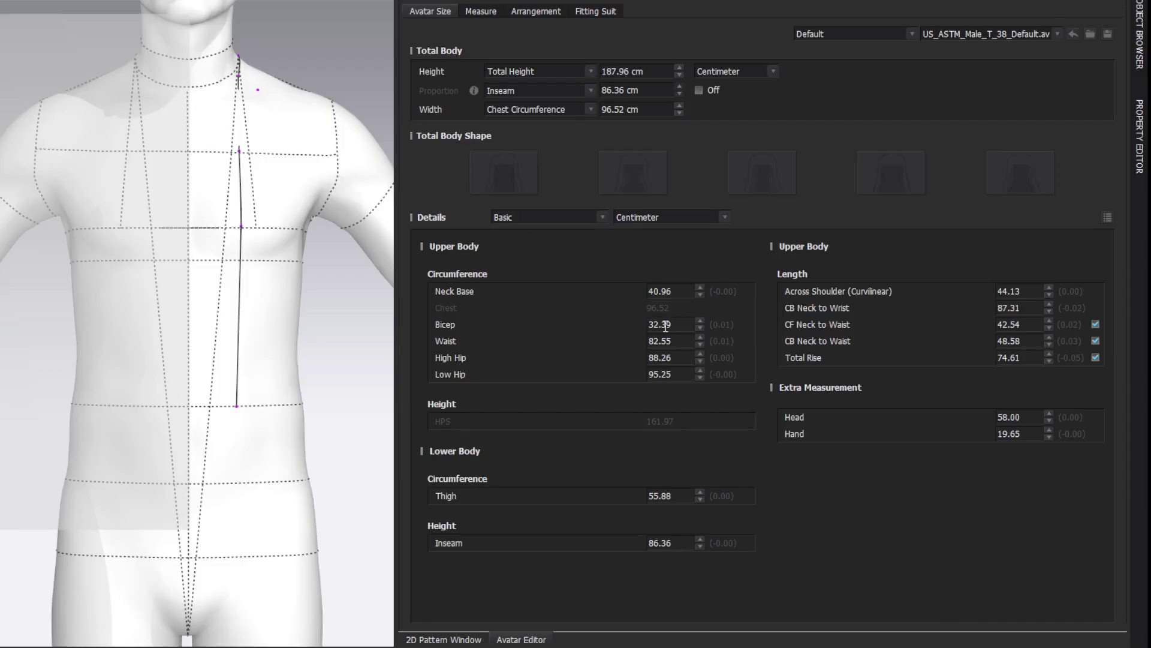
left_click(1108, 218)
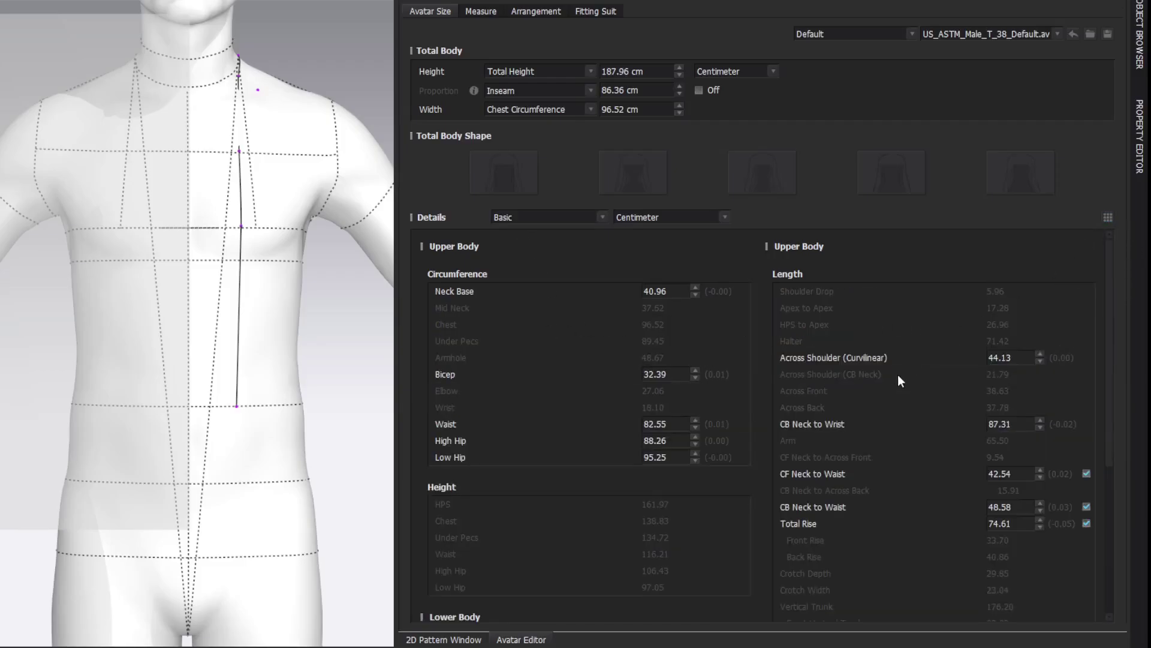
scroll(898, 374, "down", 5)
scroll(898, 376, "down", 1)
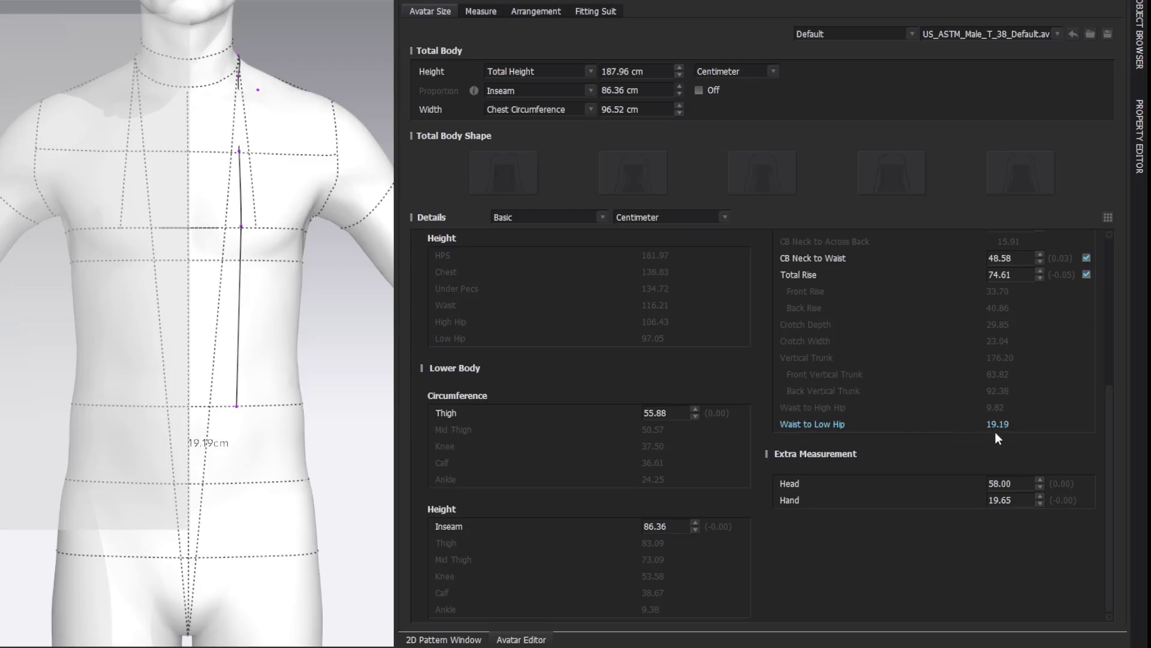
left_click(1126, 3)
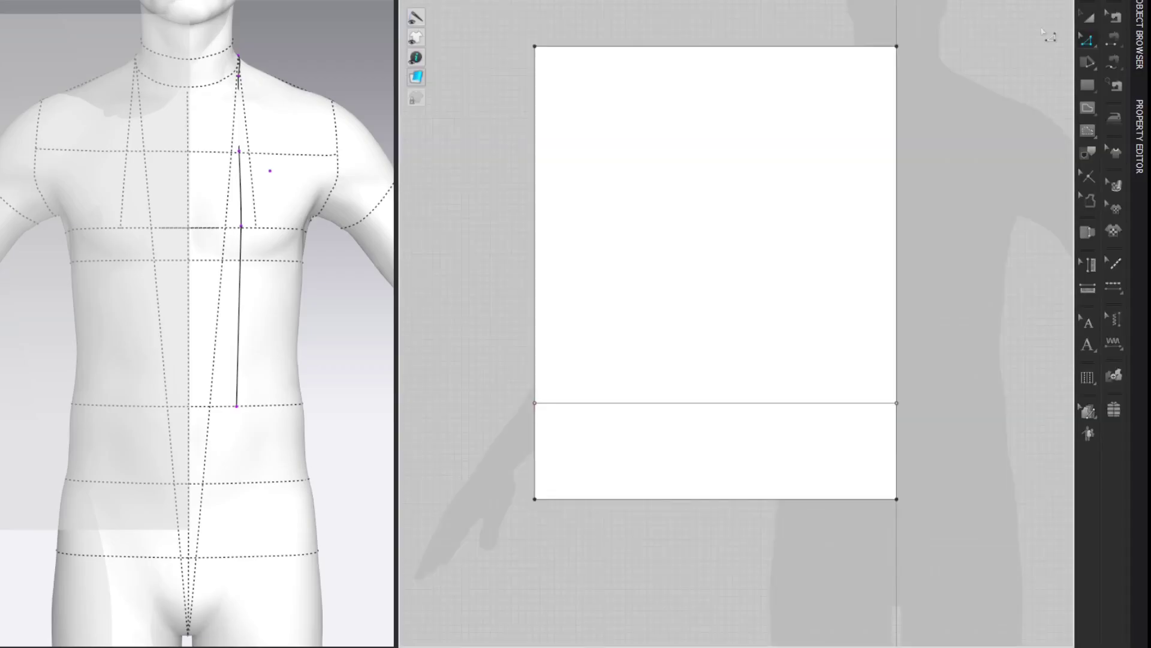
Set the centre edge below the waist line to 19.19 cm in the End direction and lower the outer bottom corner level with it
right_click(898, 445)
left_click(951, 240)
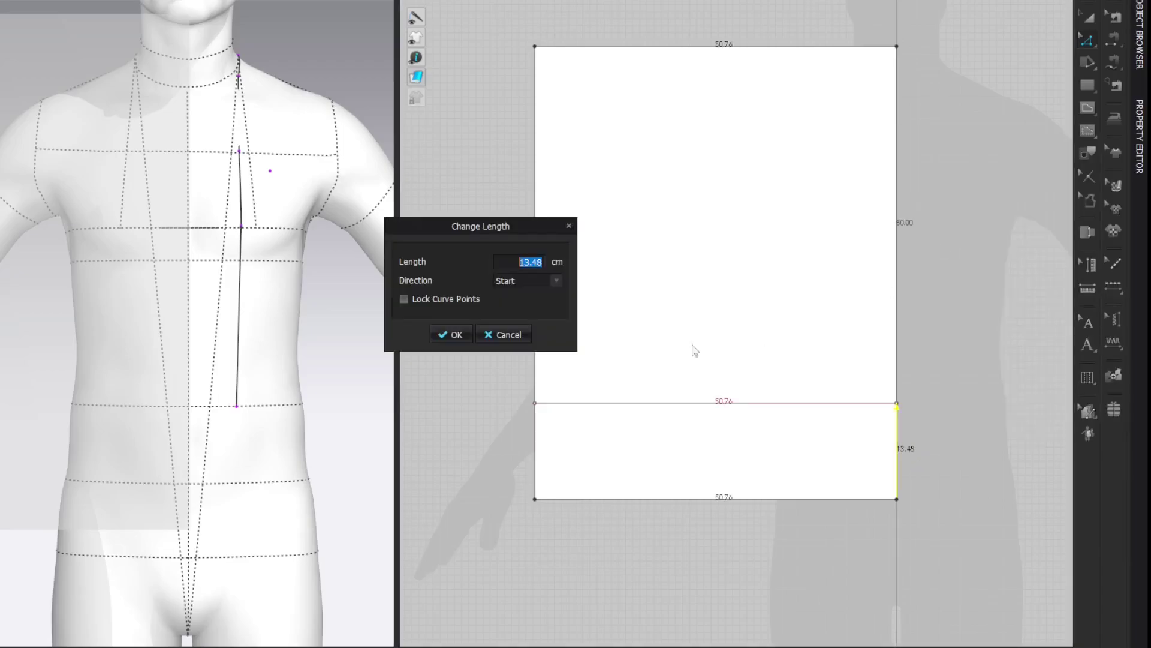
left_click(505, 281)
left_click(504, 312)
double_click(506, 260)
type("19.19")
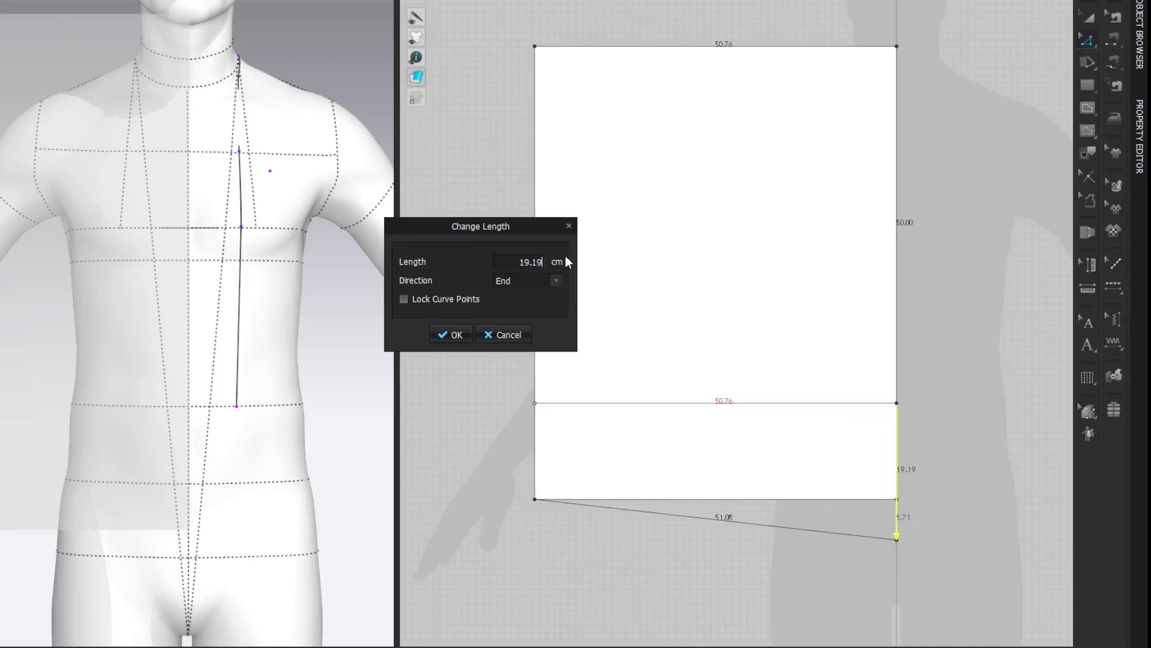
key("Return")
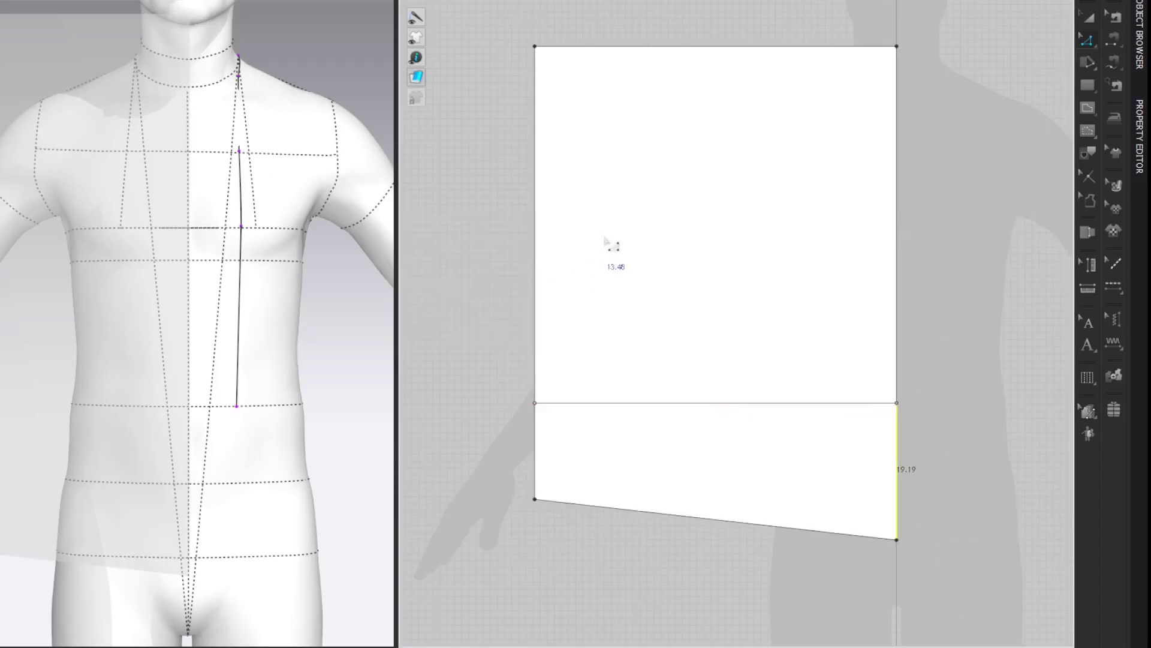
left_click_drag(535, 500, 534, 539)
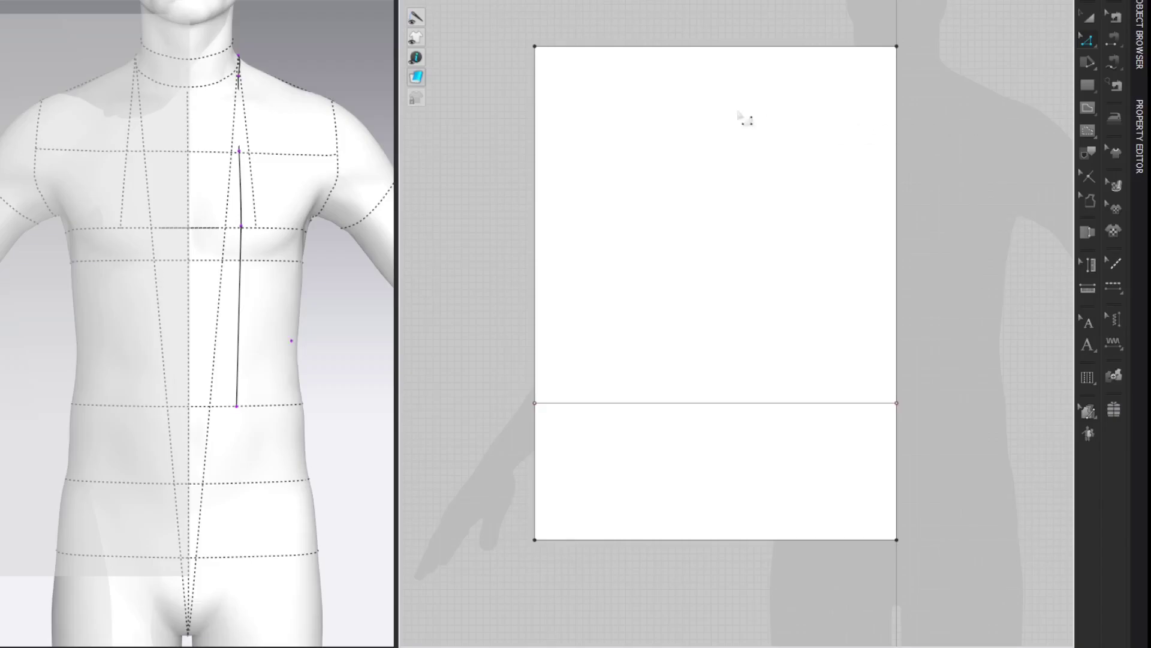
Check the HPS to Apex length in the avatar's detailed size list
right_click(198, 8)
left_click(183, 67)
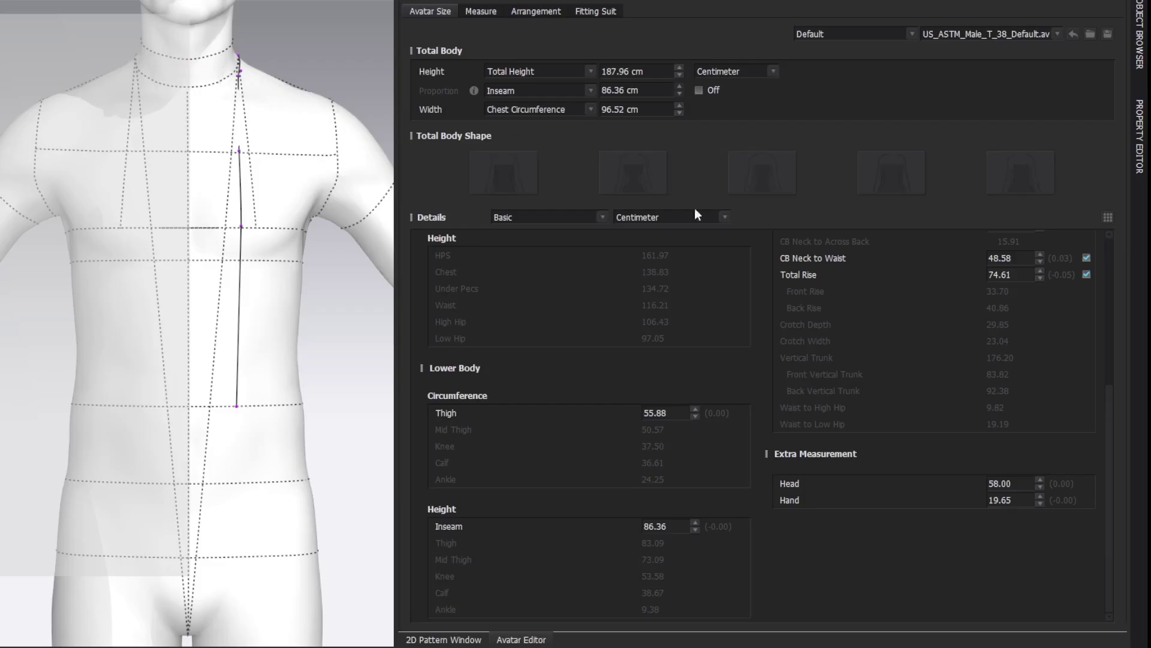
scroll(783, 355, "up", 5)
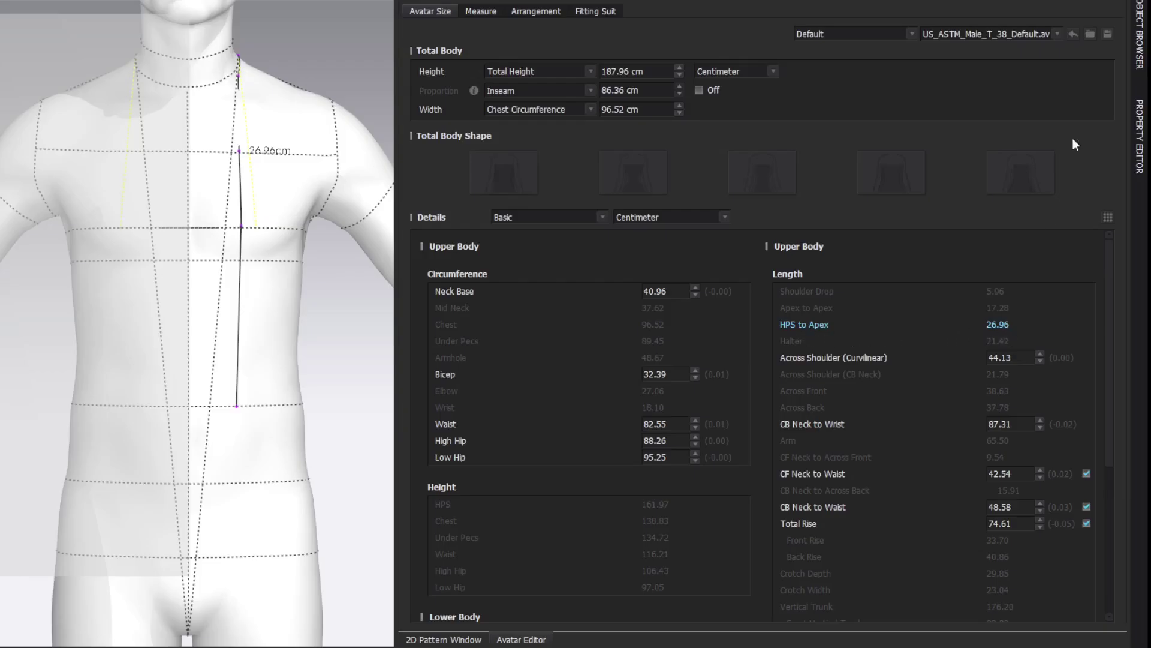
left_click(1125, 2)
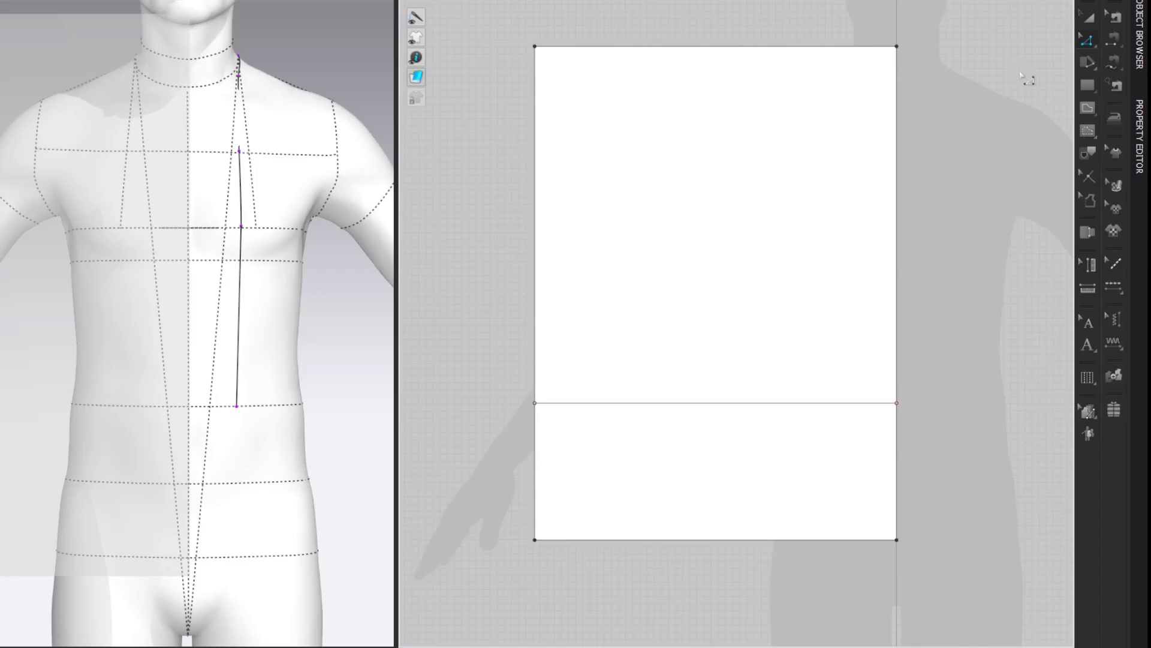
Split the centre edge above the waist line into two lines, with Line 1 set to 26.96 cm from the top
right_click(899, 87)
left_click(940, 169)
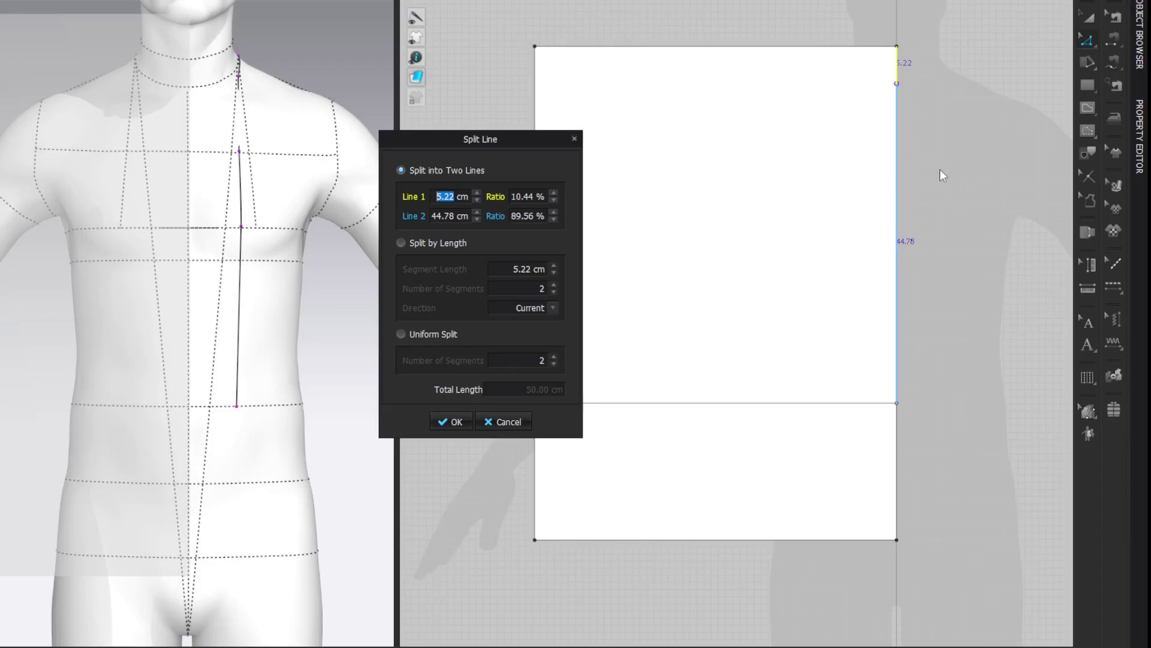
type("26.96")
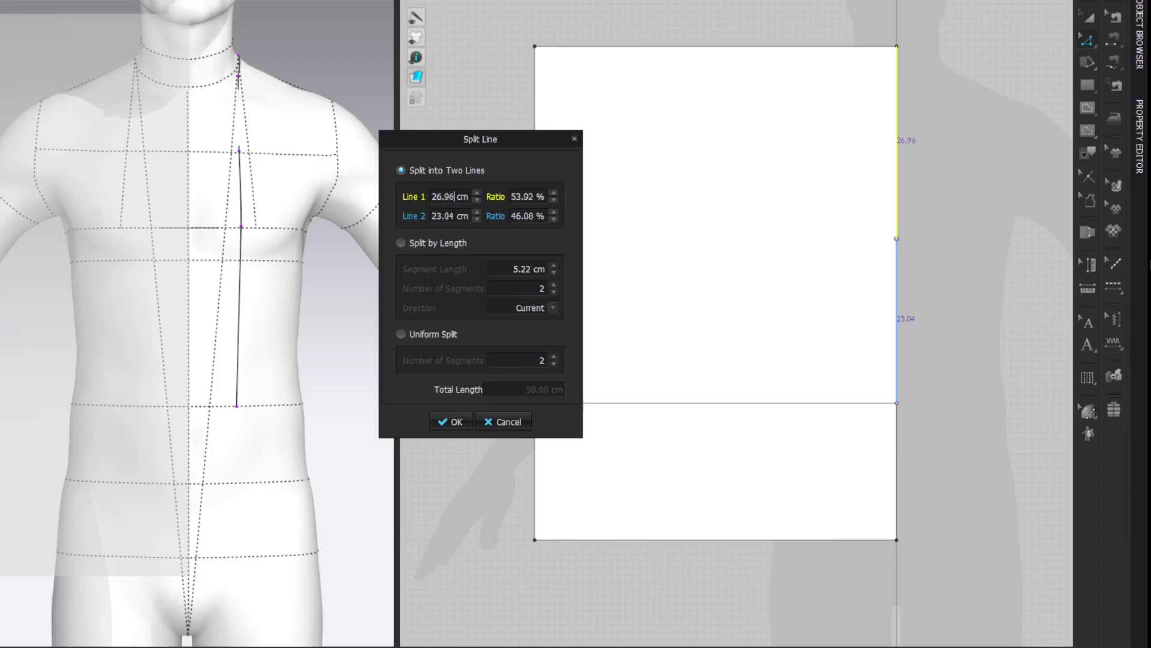
key("Return")
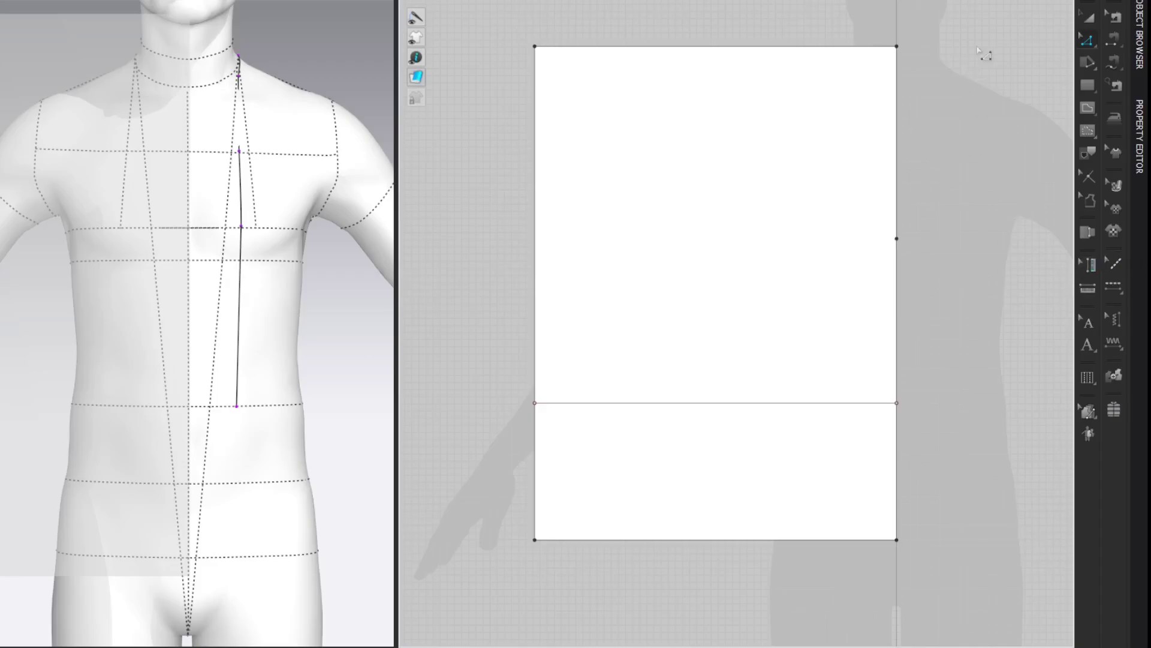
Draw a horizontal internal chest line from the new split point on the centre edge across to the outer edge
key("g")
left_click(897, 239)
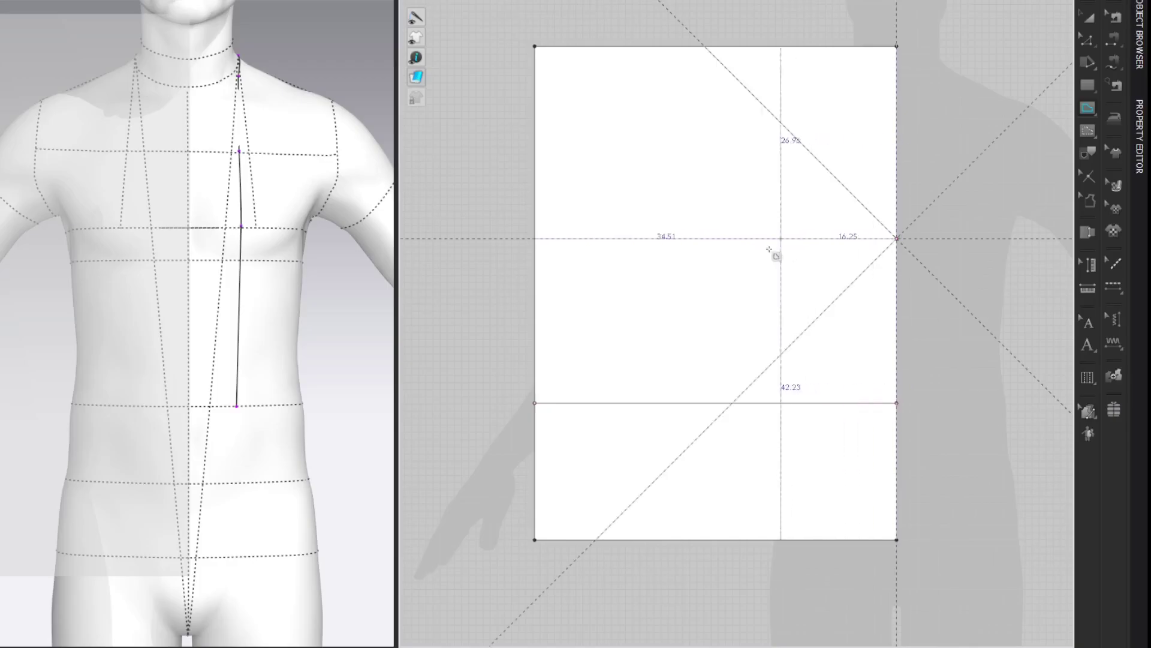
left_click(535, 239)
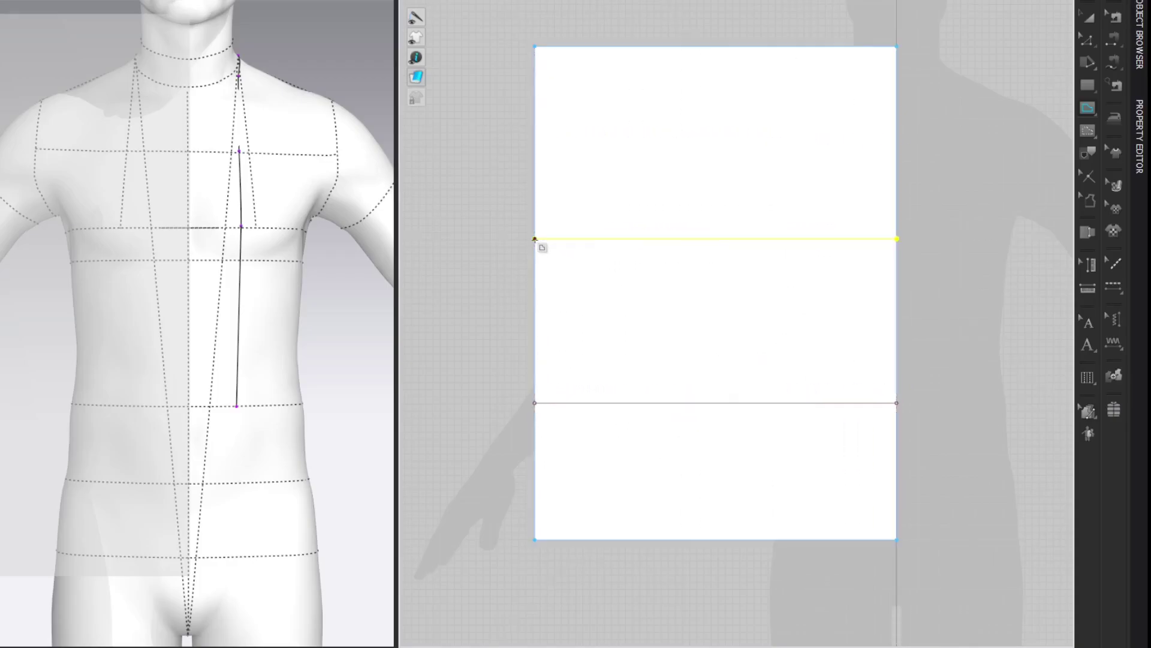
key("a")
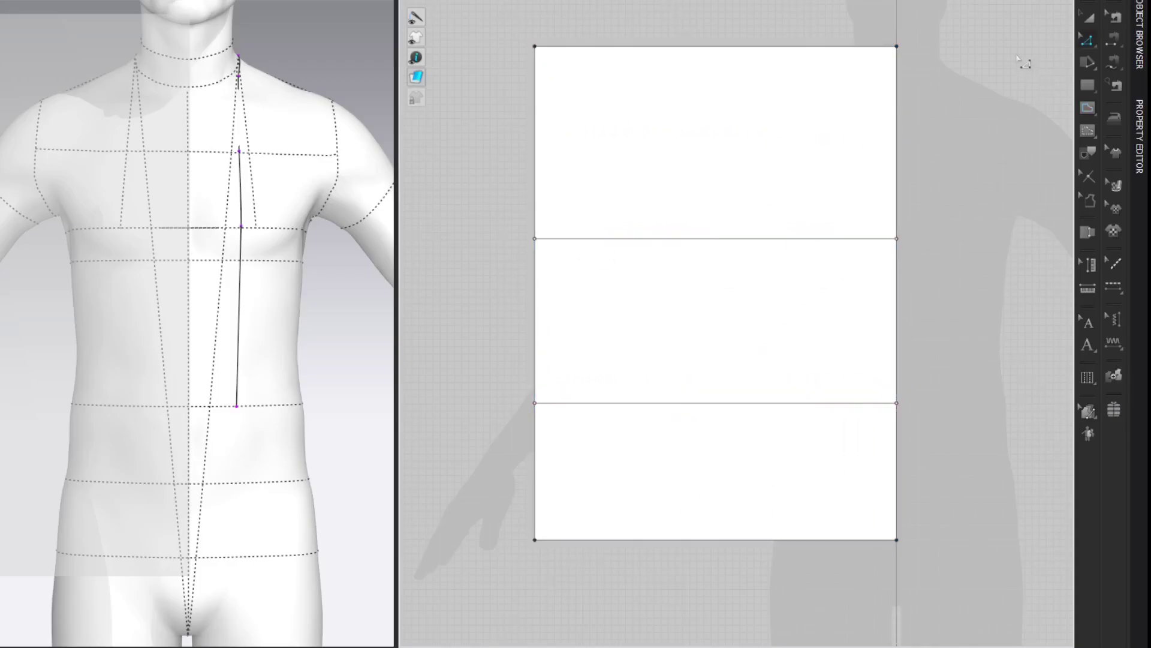
Split the pattern's top edge uniformly into 2 segments
right_click(771, 47)
left_click(795, 140)
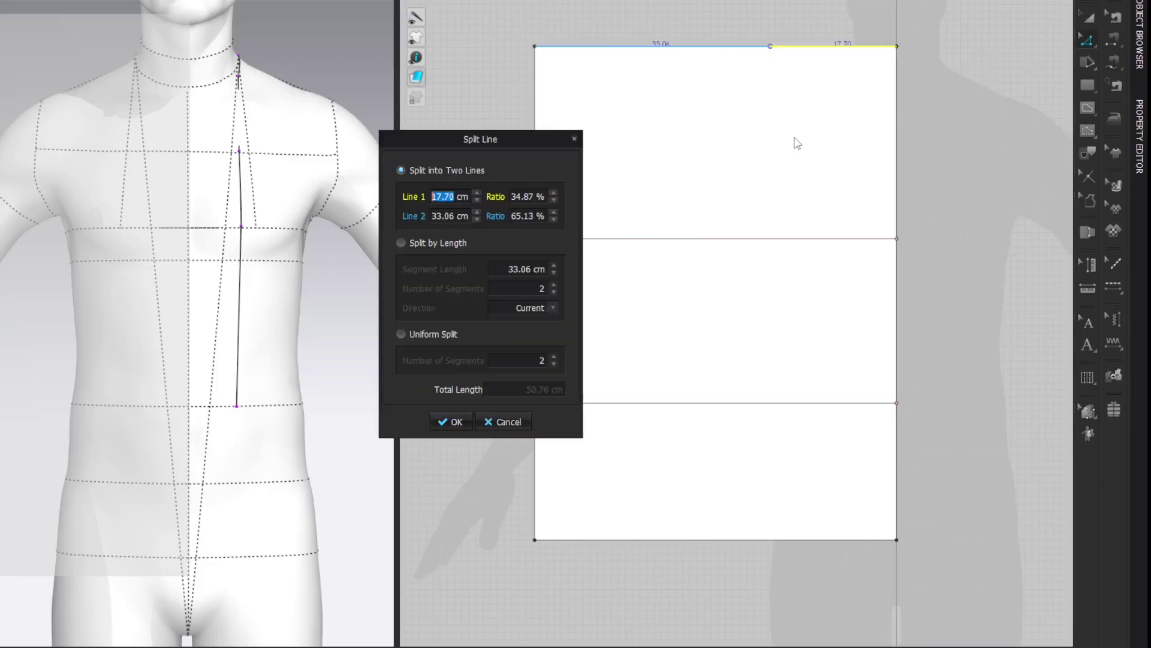
left_click(401, 334)
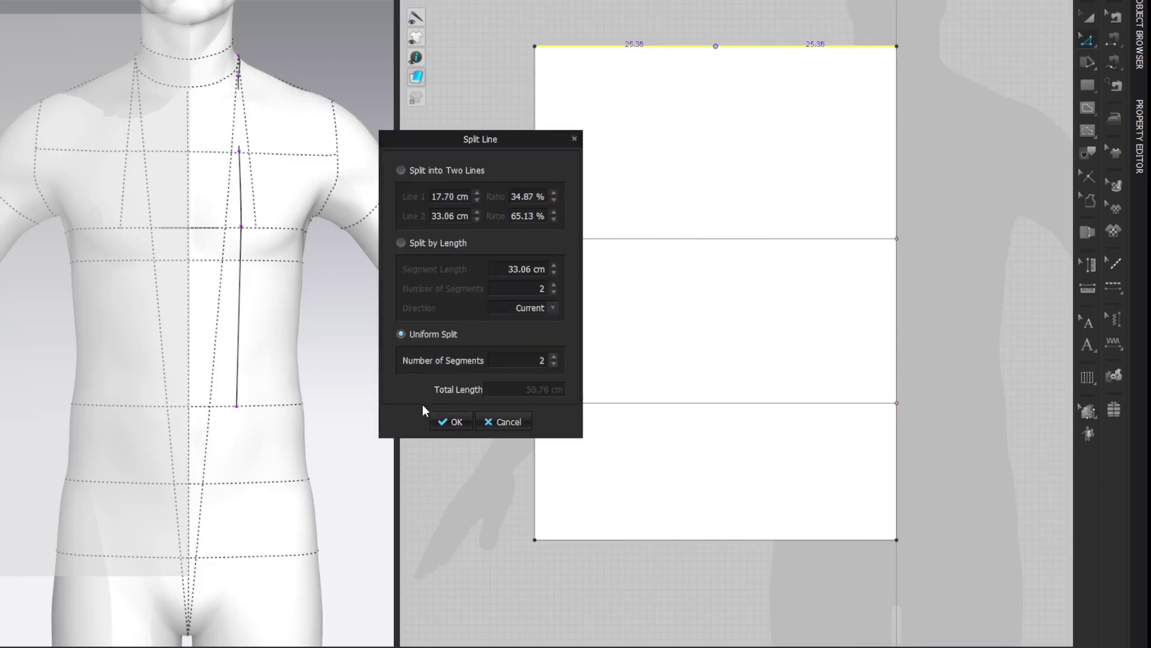
left_click(448, 422)
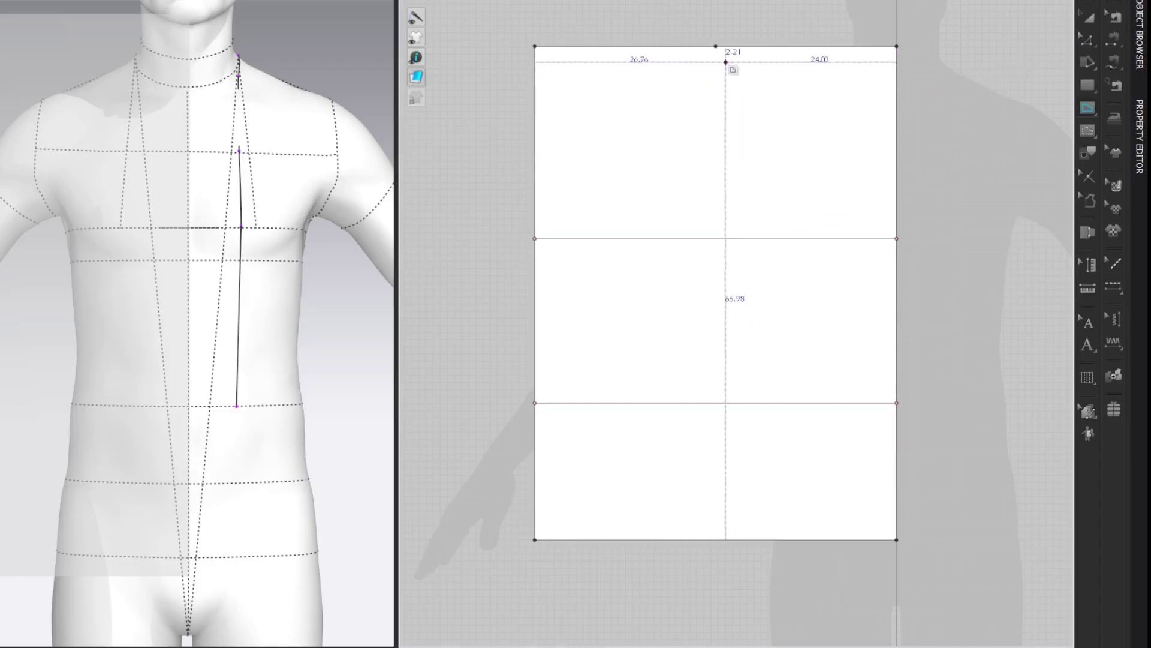
Draw a vertical internal line from the top edge's midpoint straight down to the bottom edge
left_click(716, 46)
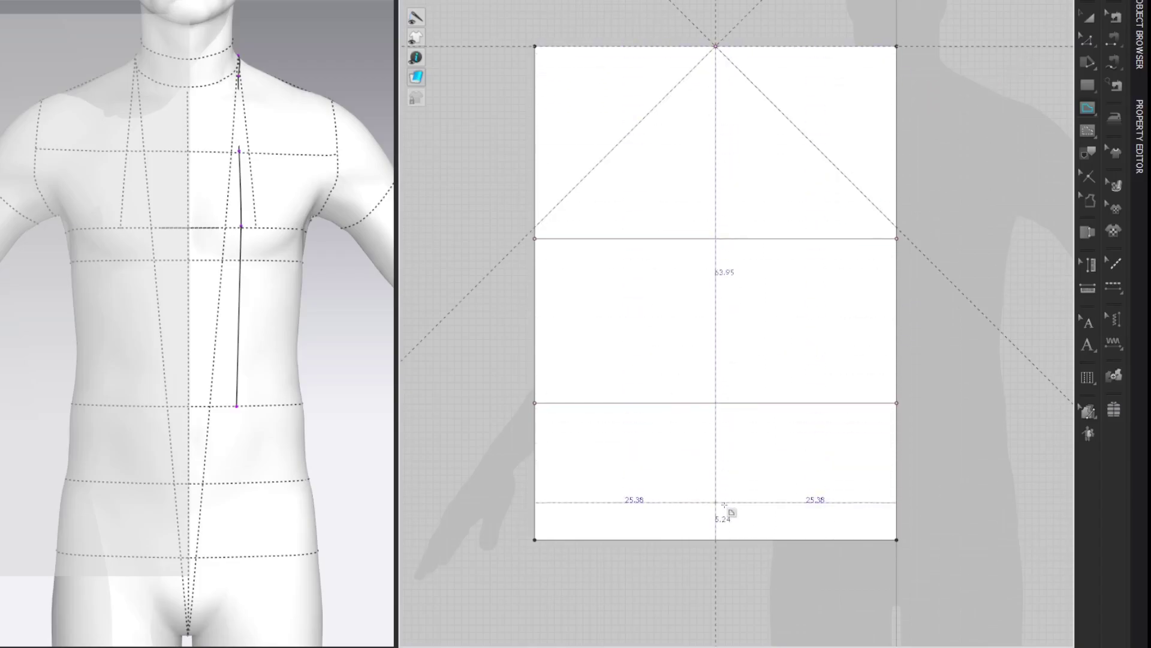
double_click(716, 539)
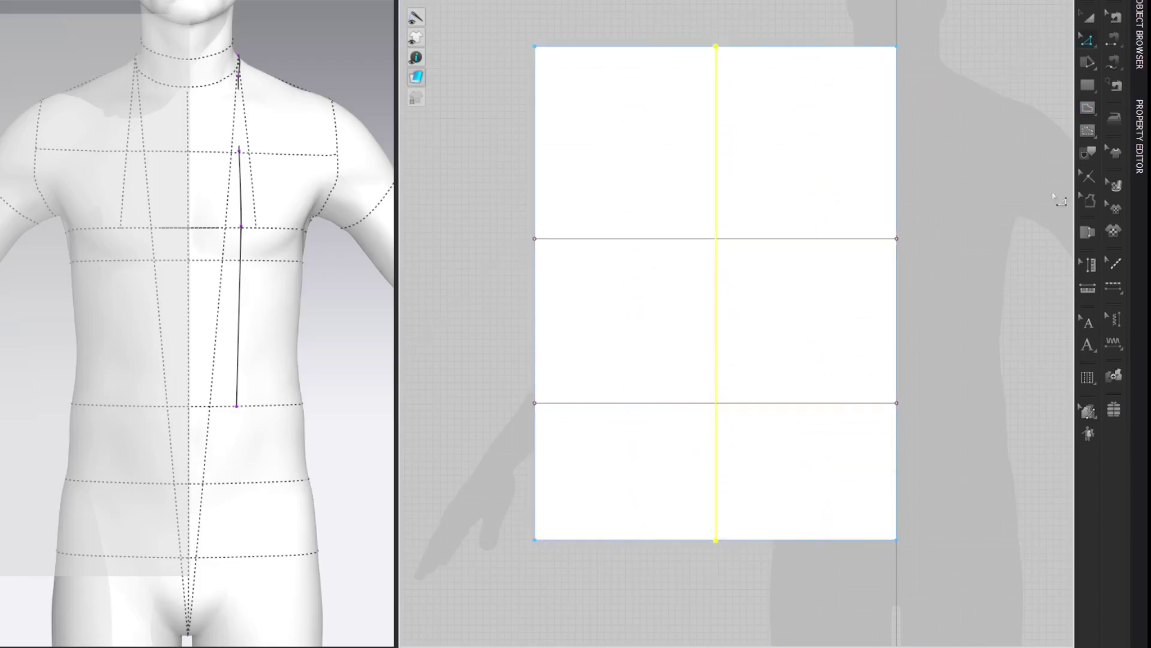
key("z")
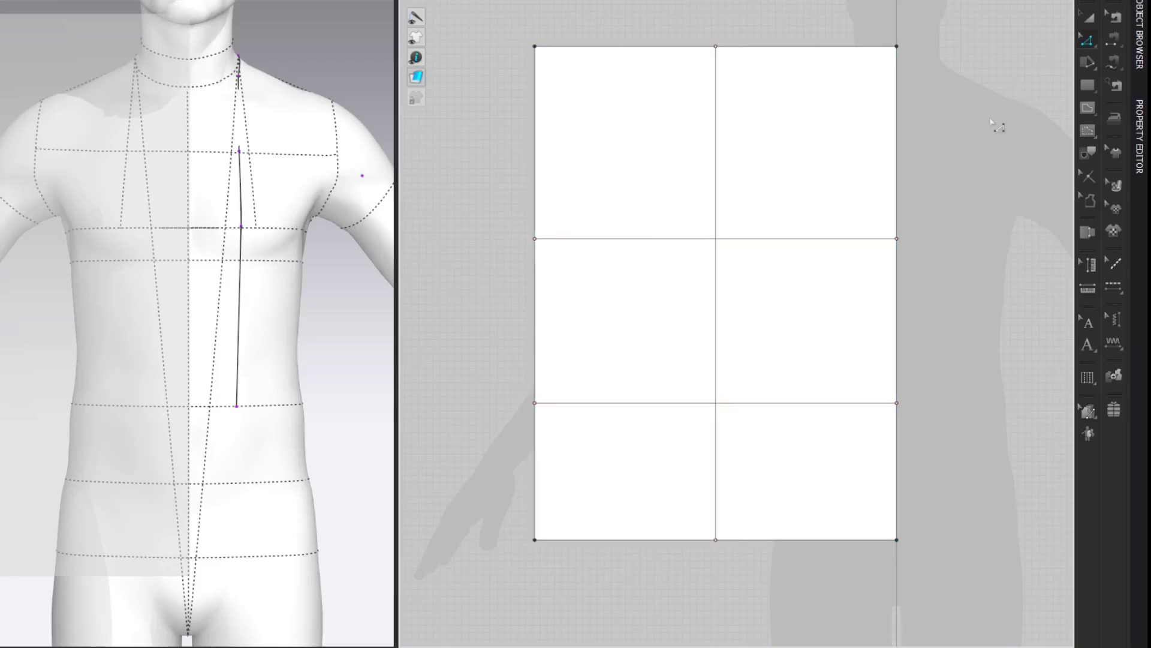
Measure the avatar from the centre front neck point across to the shoulder point
right_click_drag(198, 104, 167, 180)
middle_click_drag(91, 98, 213, 252)
scroll(256, 214, "down", 2)
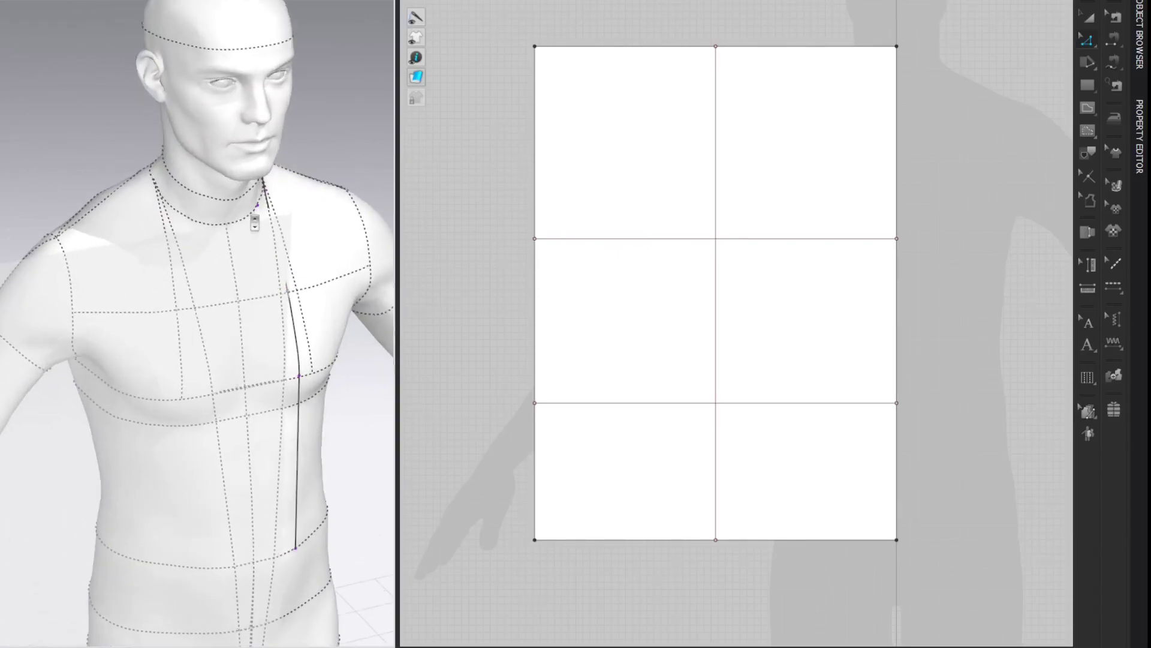
left_click(234, 224)
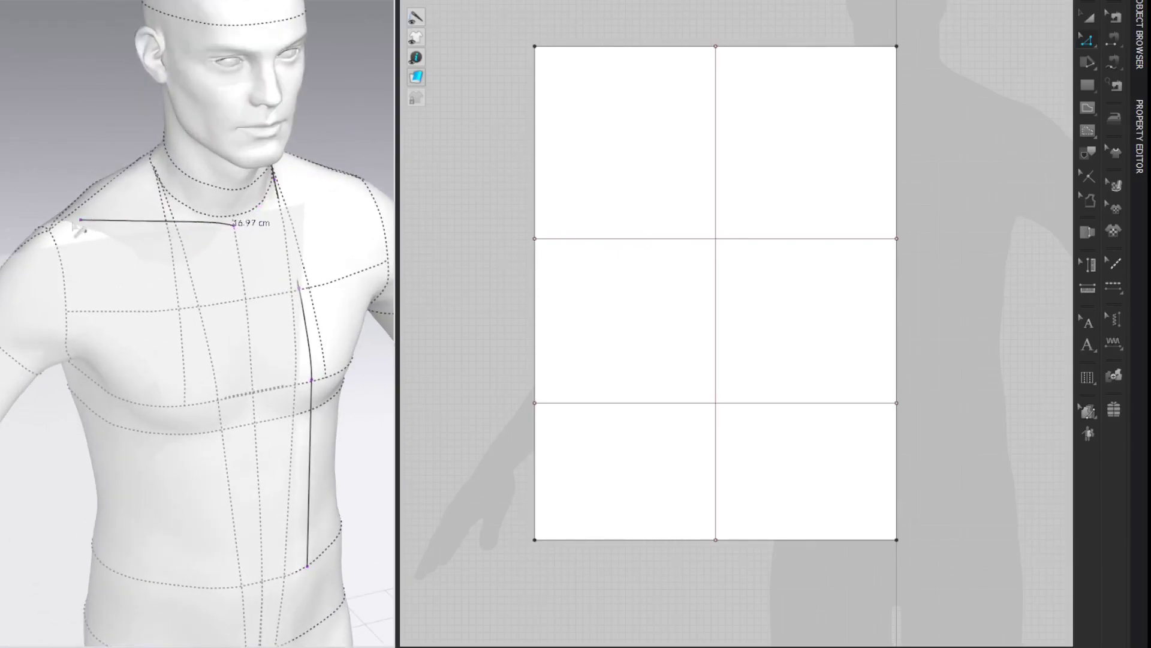
left_click(49, 229)
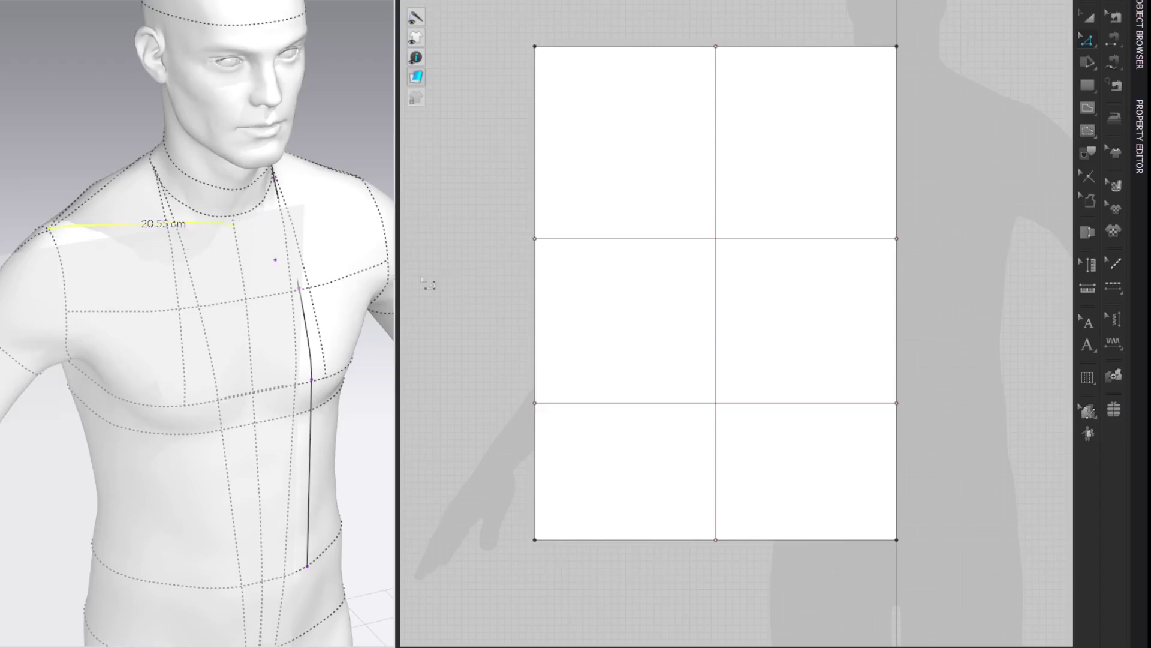
left_click(1000, 58)
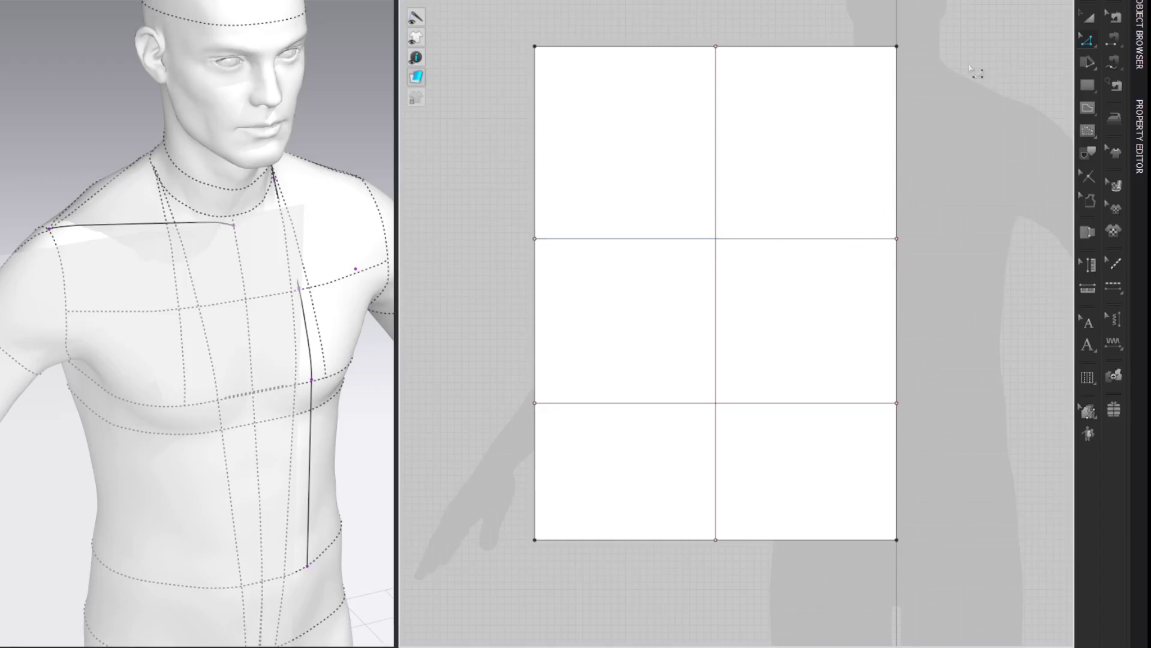
Split the centre-side half of the top edge into two lines, with Line 1 set to 20.5 cm from the centre edge
right_click(862, 48)
left_click(887, 117)
type("20.5")
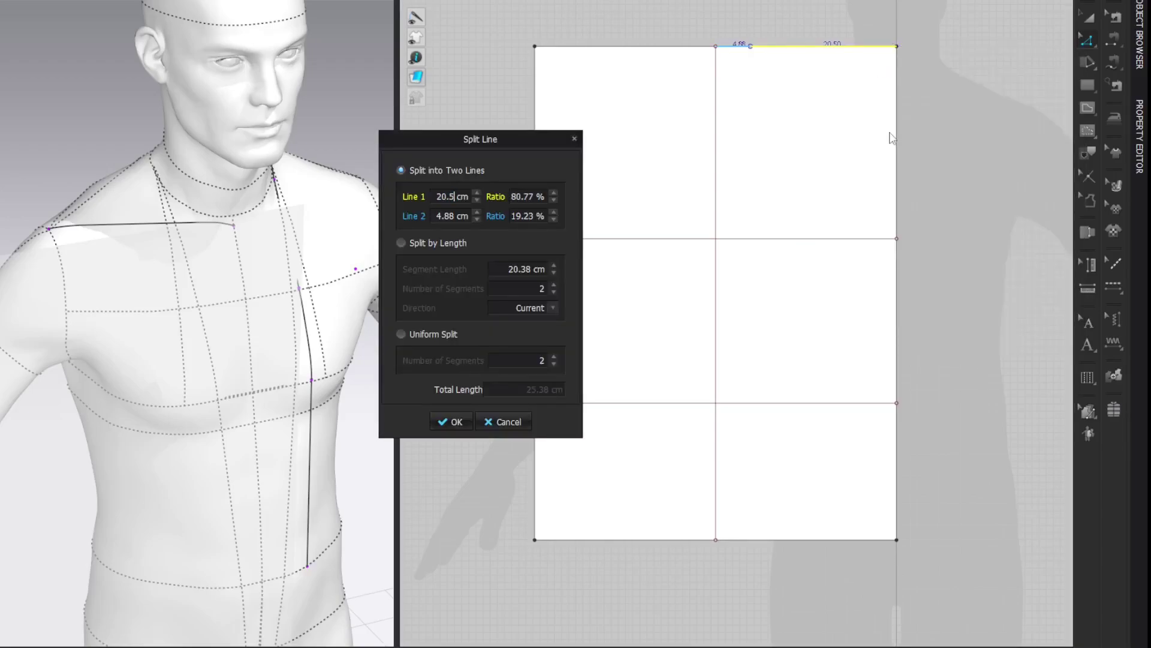
key("Return")
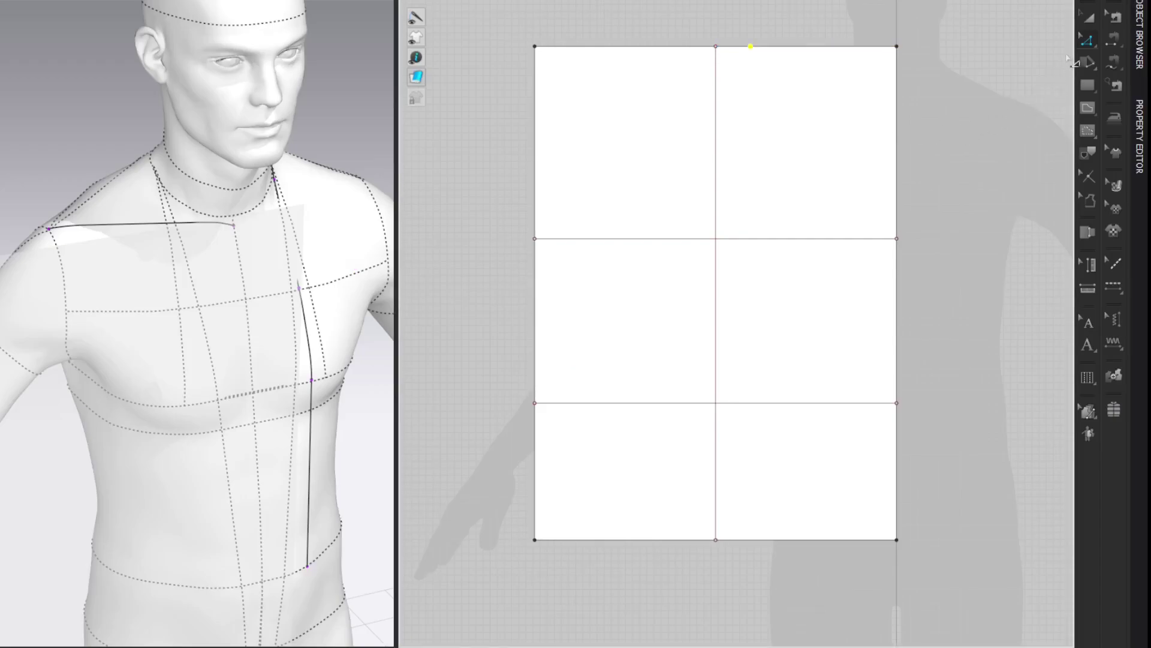
left_click(995, 49)
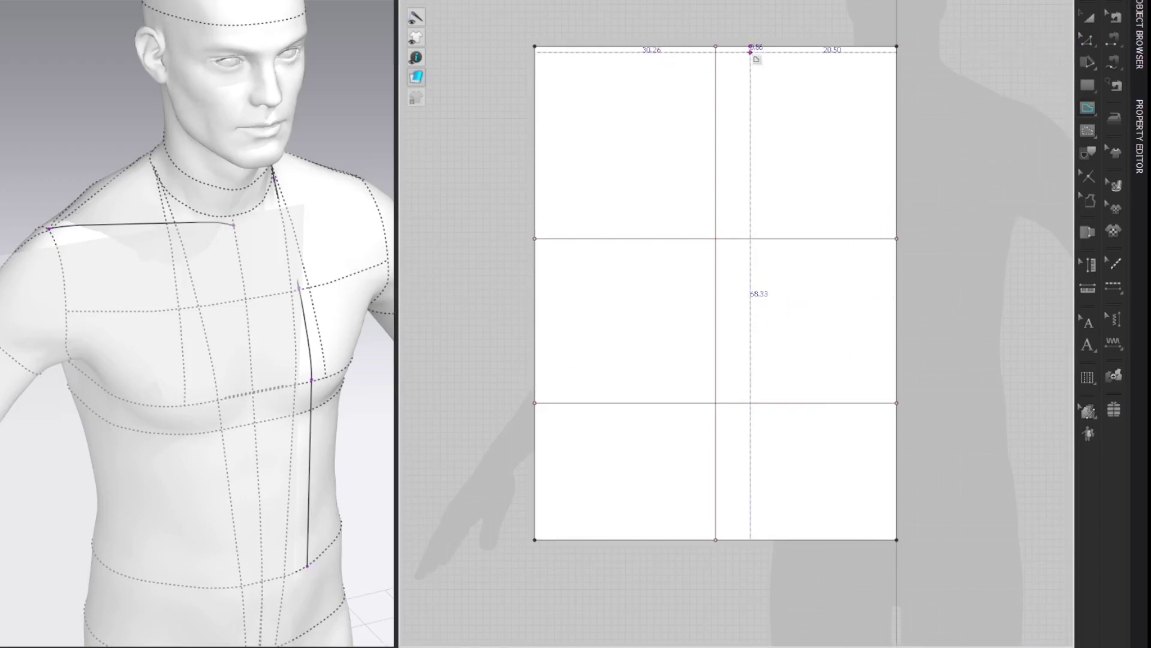
Draw an 8.00 cm vertical internal line down from the shoulder split point on the top edge
right_click(752, 79)
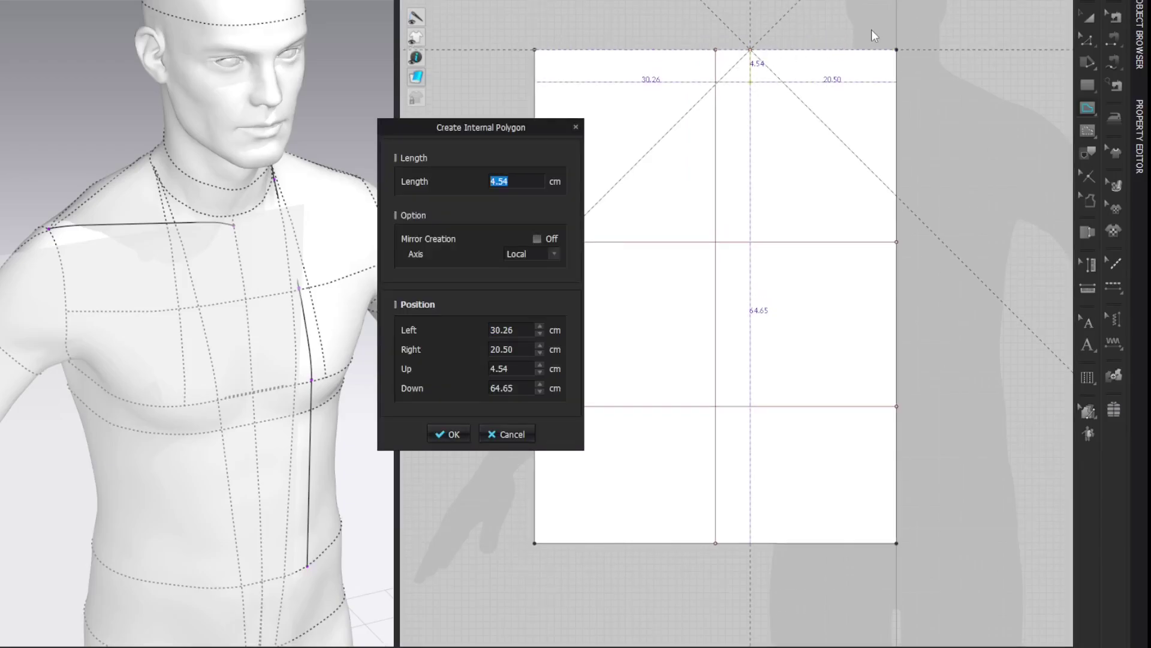
type("8.00")
key("Return")
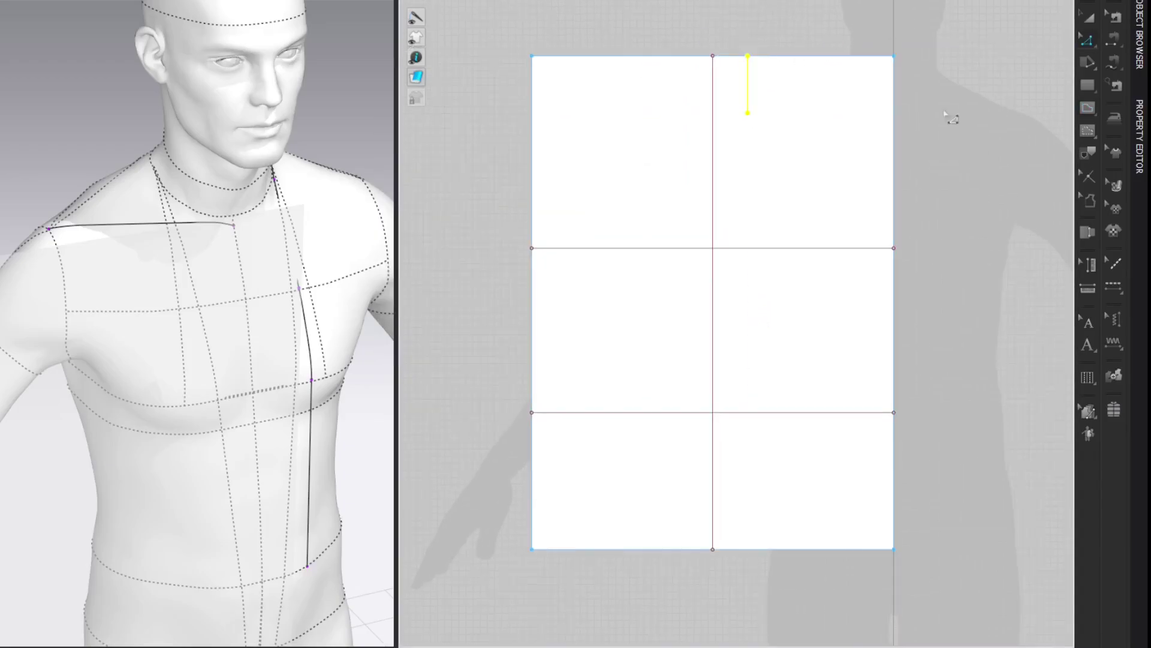
middle_click_drag(1016, 142, 1015, 133)
left_click(1017, 45)
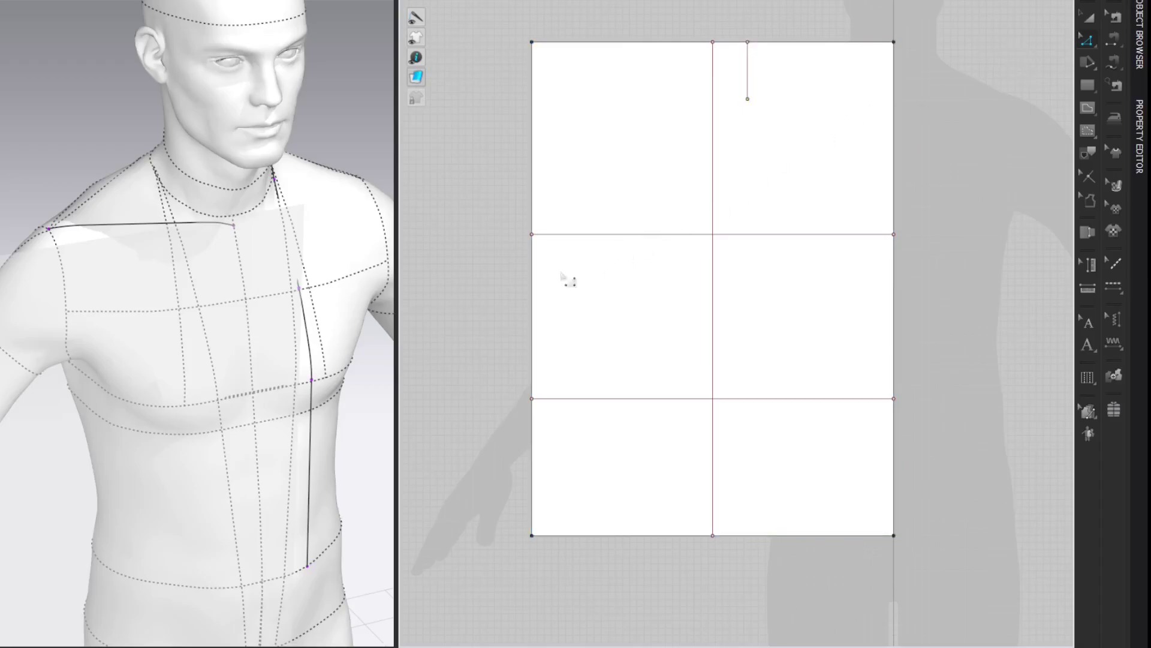
Measure the avatar from shoulder point to centre waist, and draw a diagonal internal line from the pattern's centre waist point to the short shoulder line, about 5.00 cm down
left_click(50, 229)
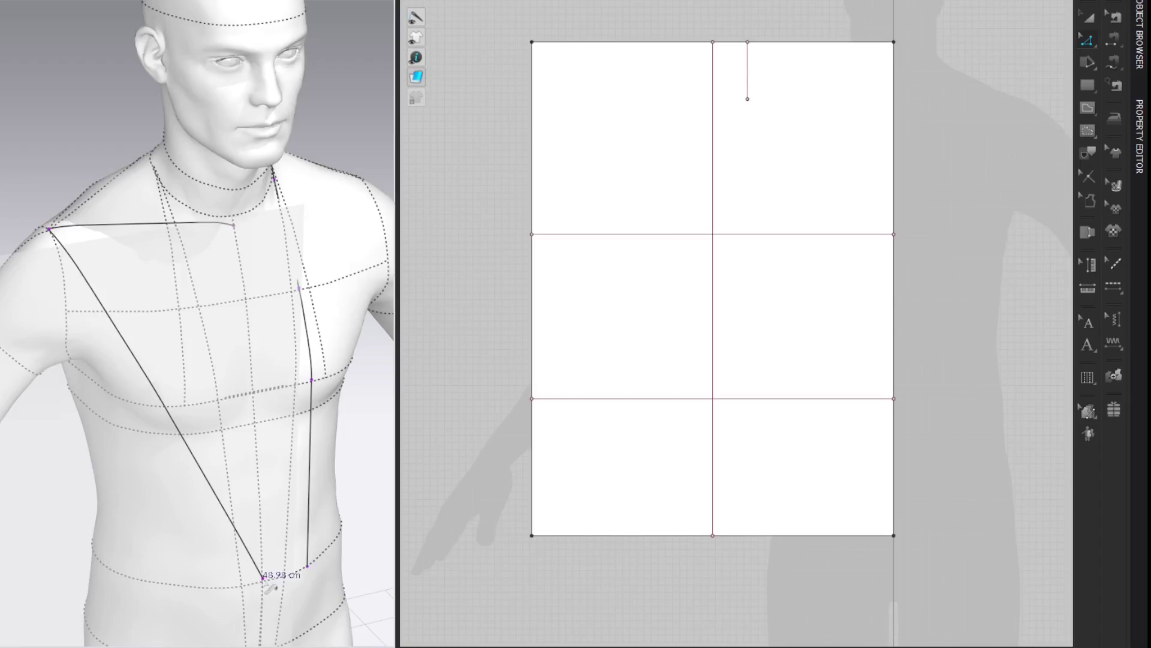
double_click(264, 579)
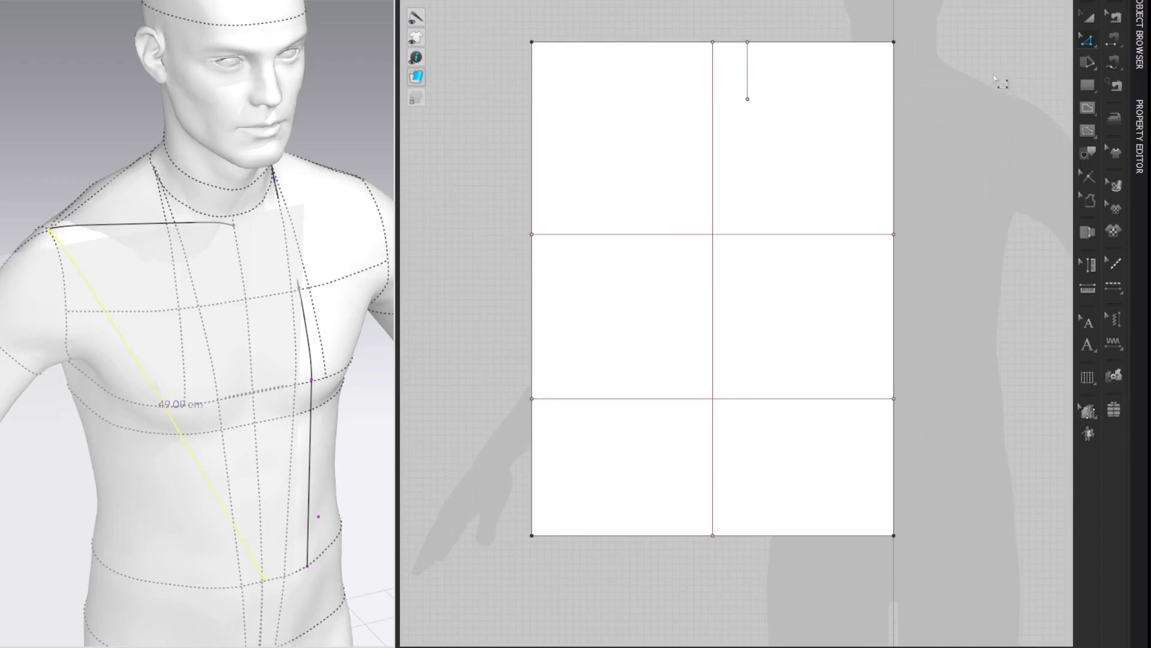
key("g")
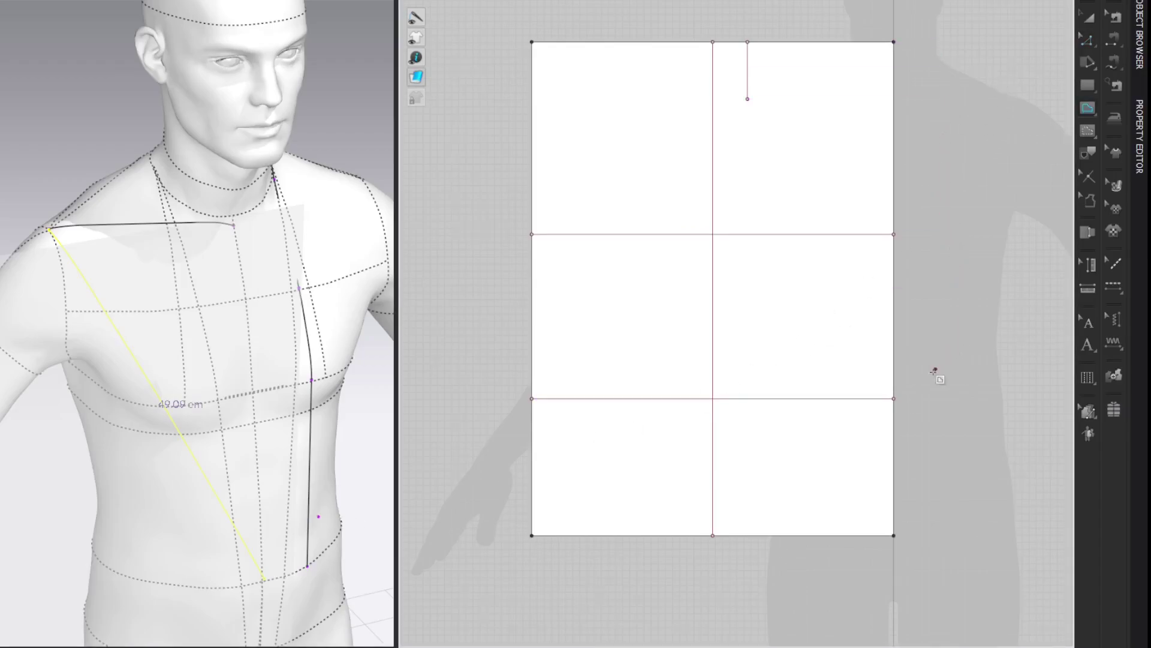
left_click(894, 398)
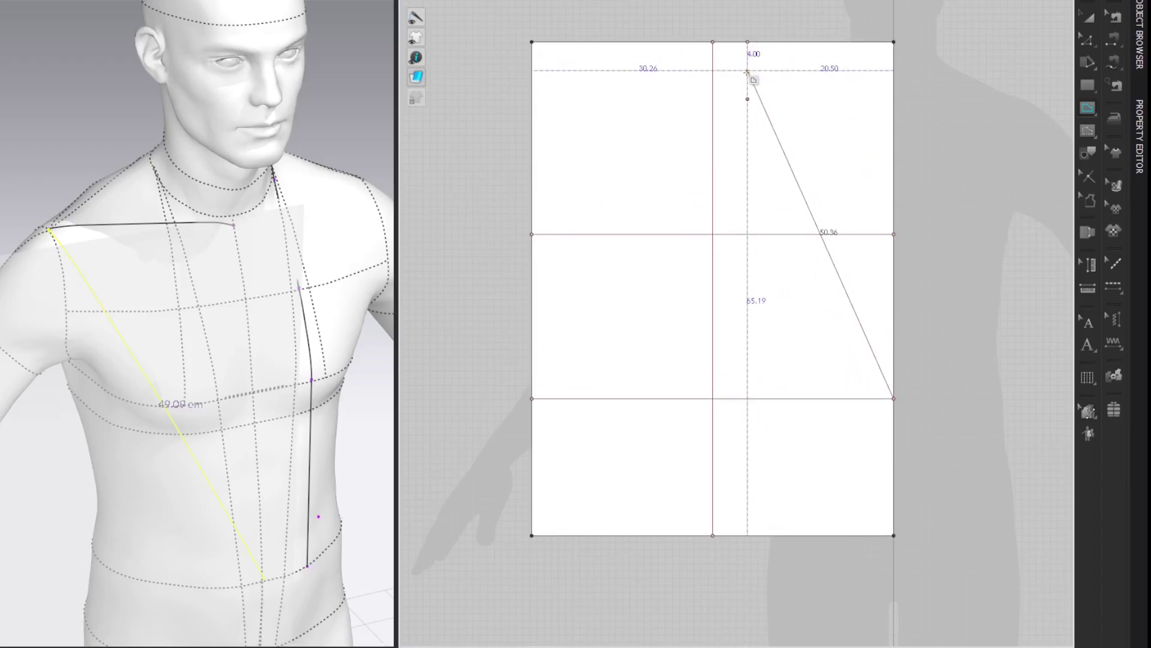
scroll(747, 72, "up", 1)
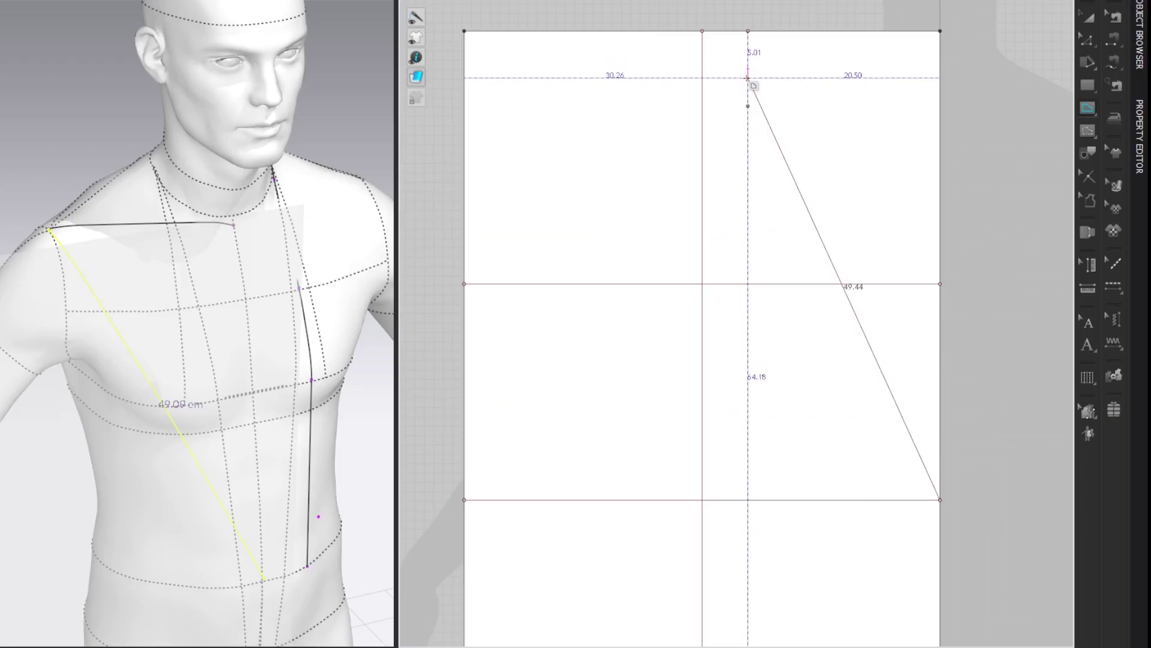
scroll(747, 77, "up", 1)
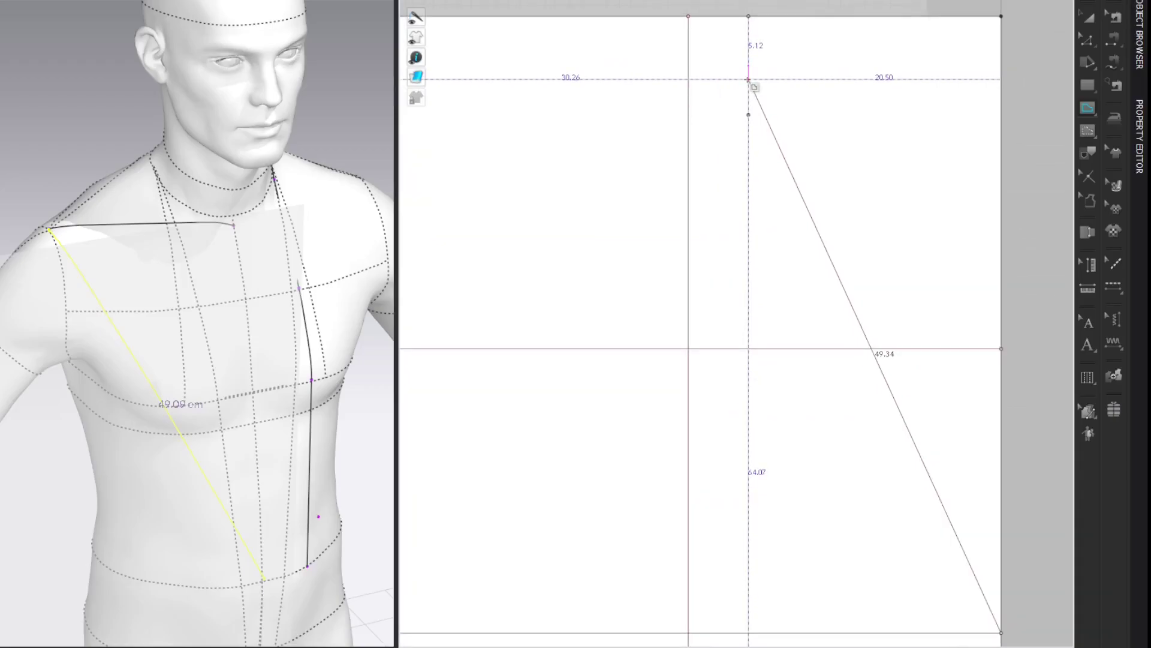
left_click(749, 75)
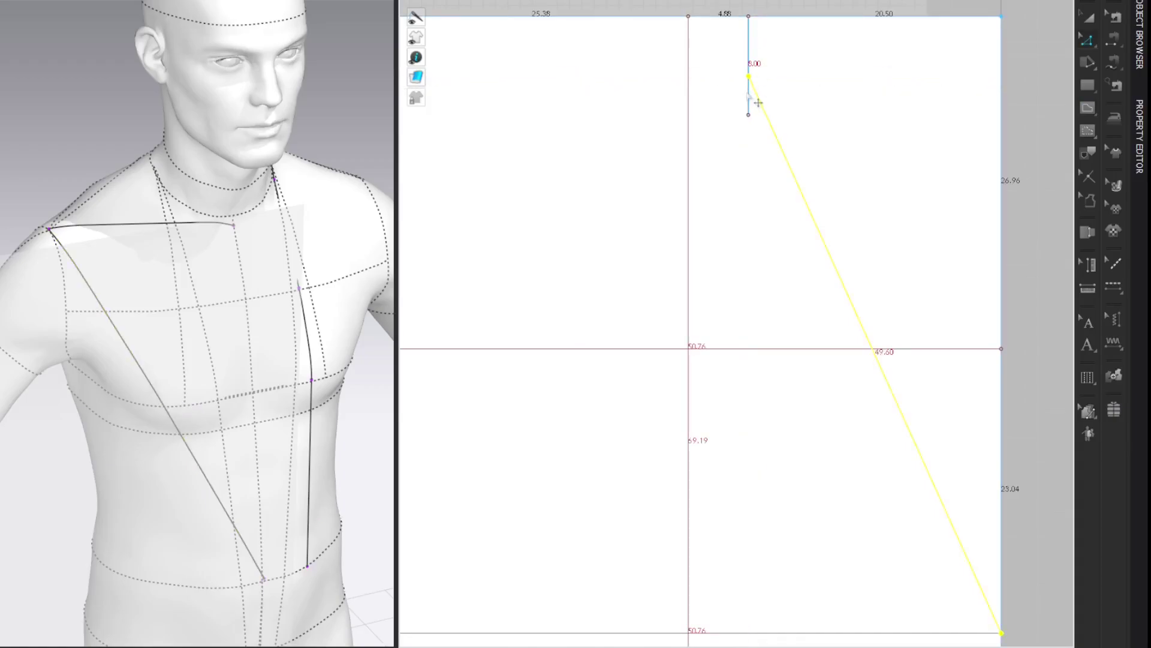
left_click(1048, 41)
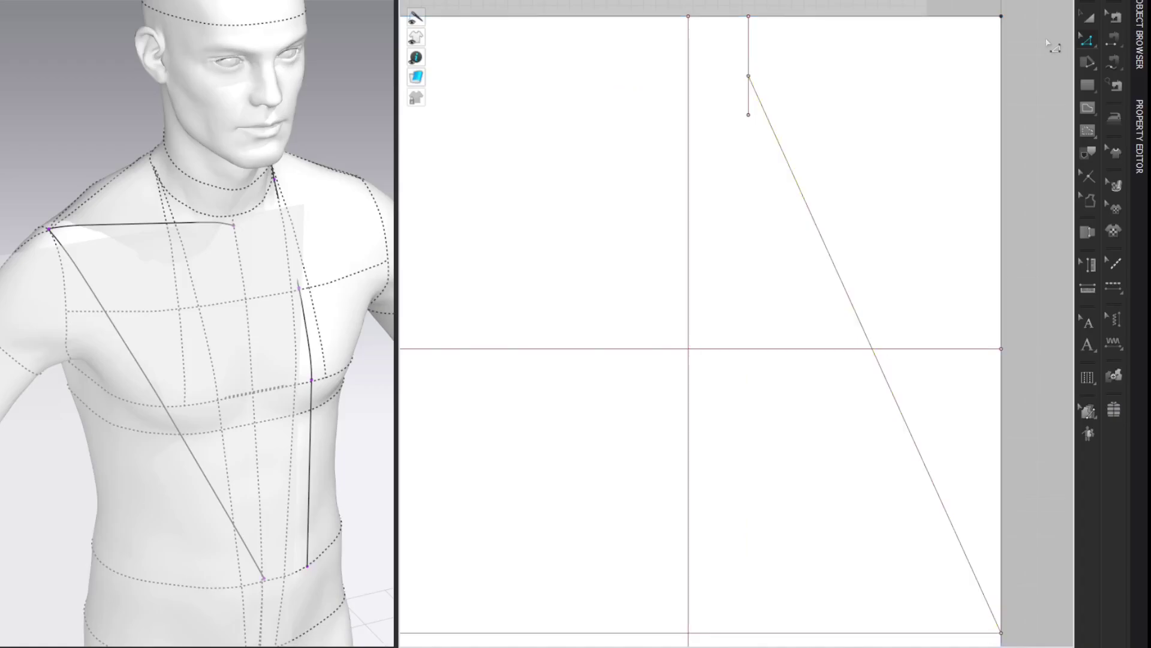
Measure the avatar's shoulder length from the side neck point to the shoulder point
scroll(1054, 43, "down", 4)
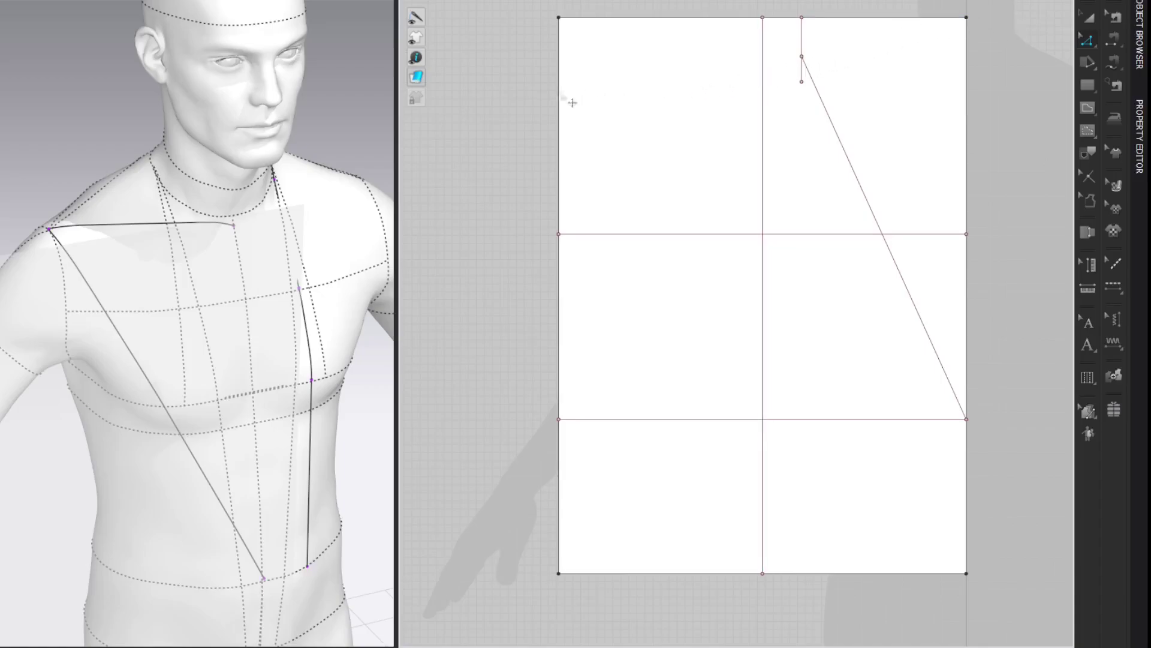
left_click(155, 169)
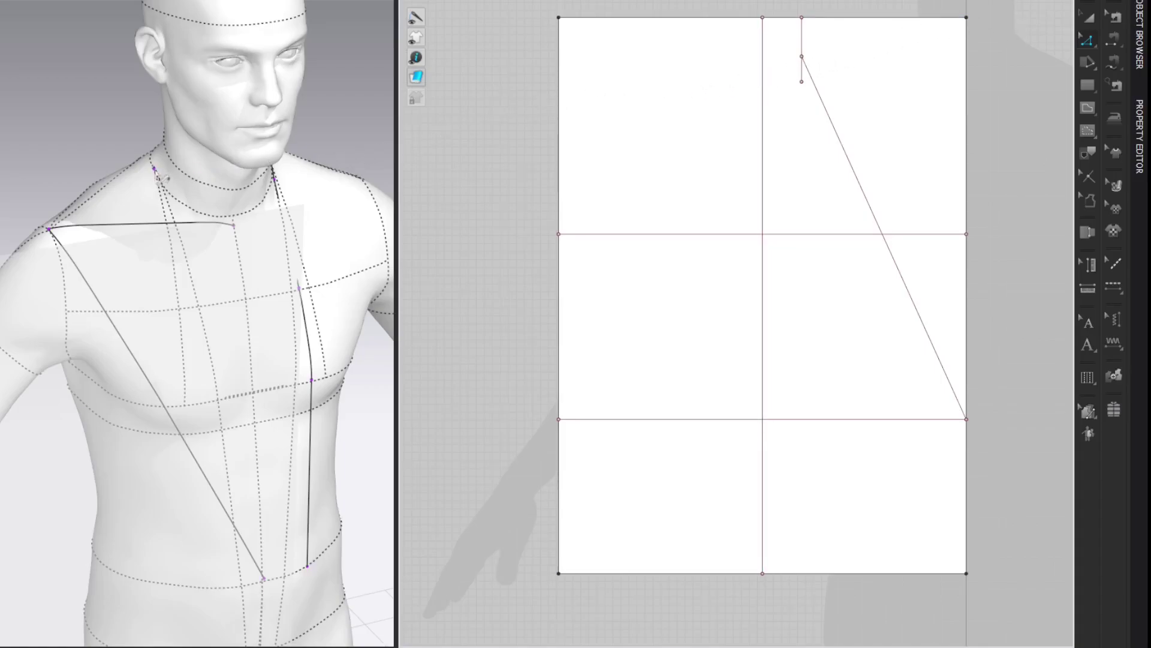
left_click(48, 229)
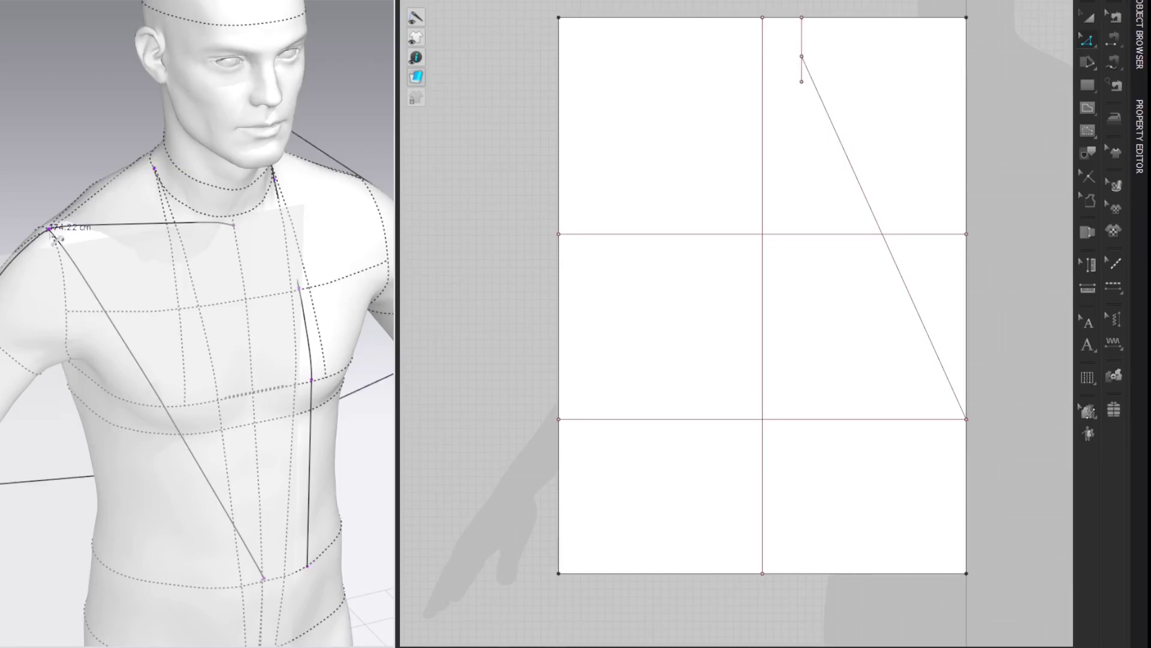
left_click(49, 230)
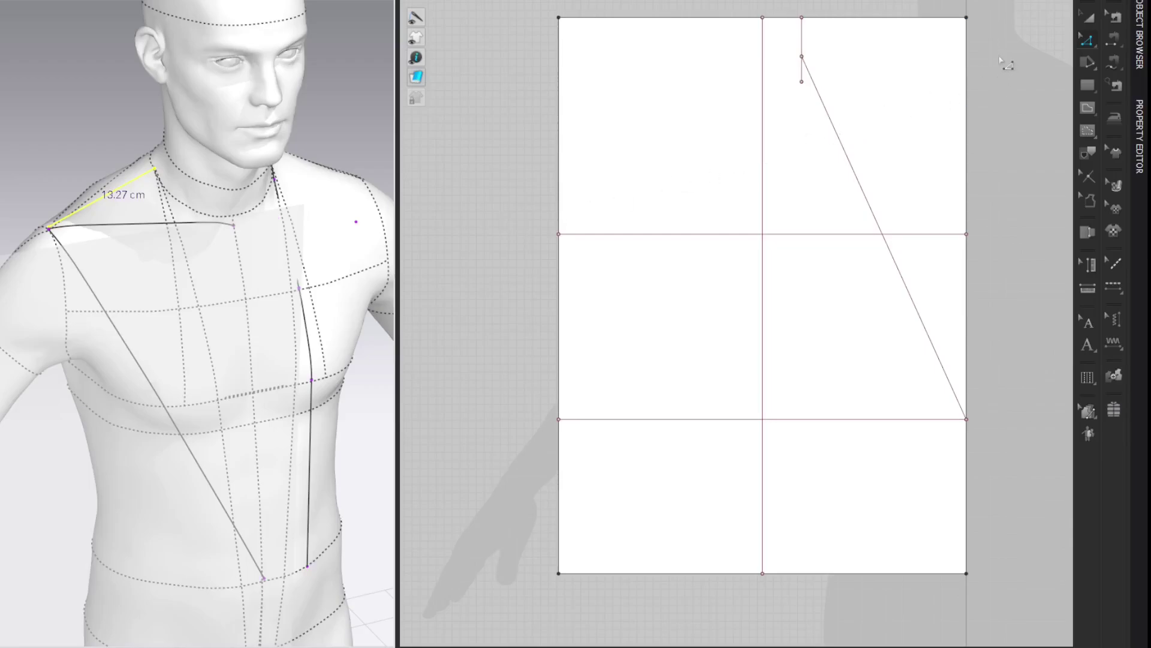
Draw a shoulder line about 13.04 cm long from the diagonal's upper end to the pattern's top edge
key("g")
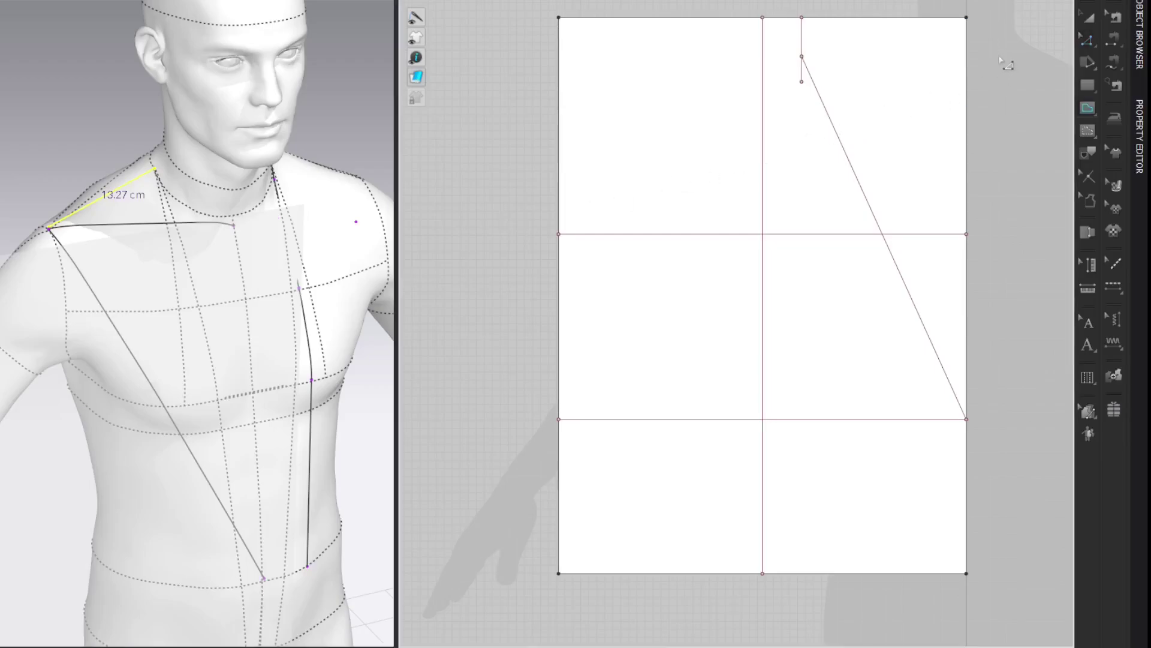
left_click(803, 56)
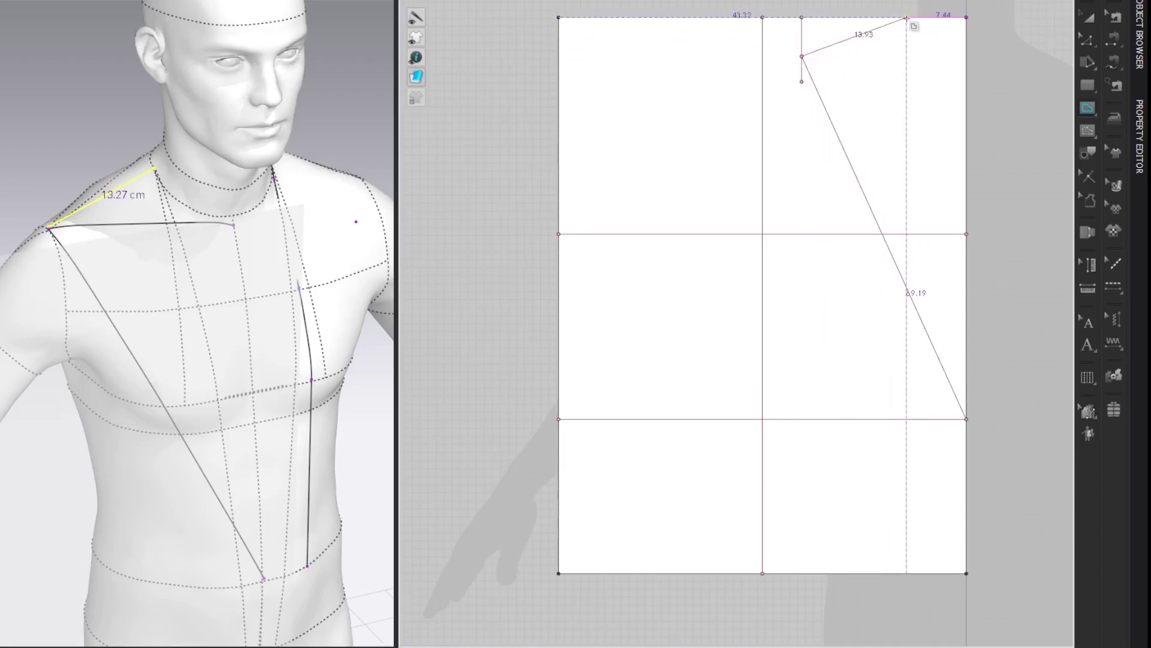
double_click(899, 18)
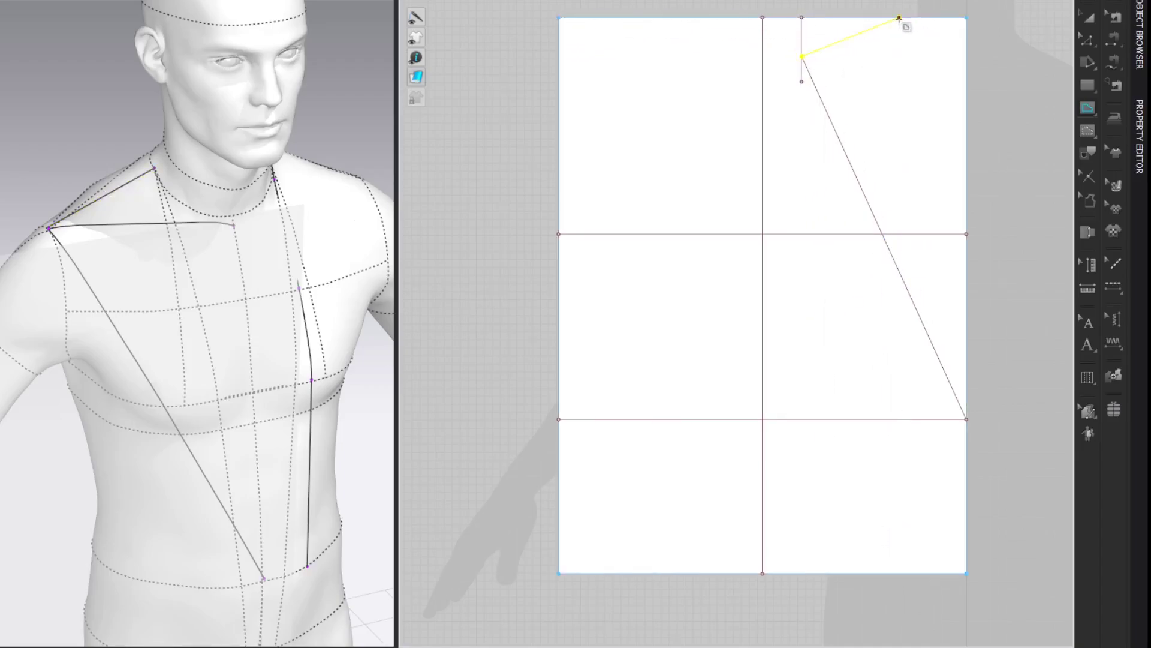
key("z")
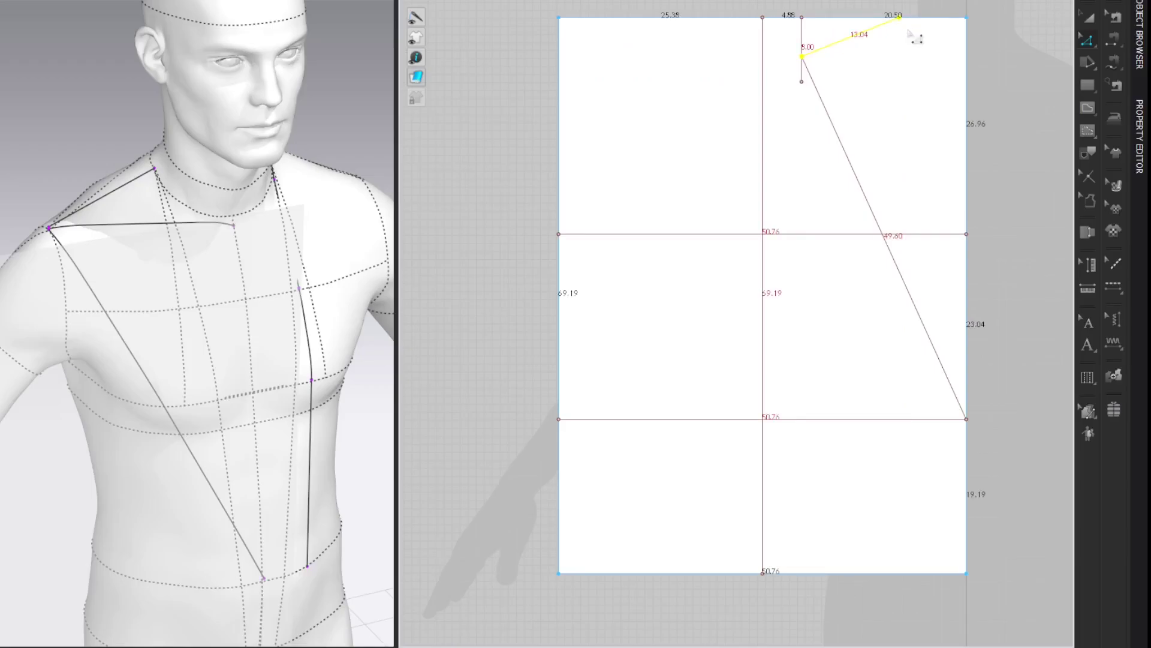
left_click(1045, 28)
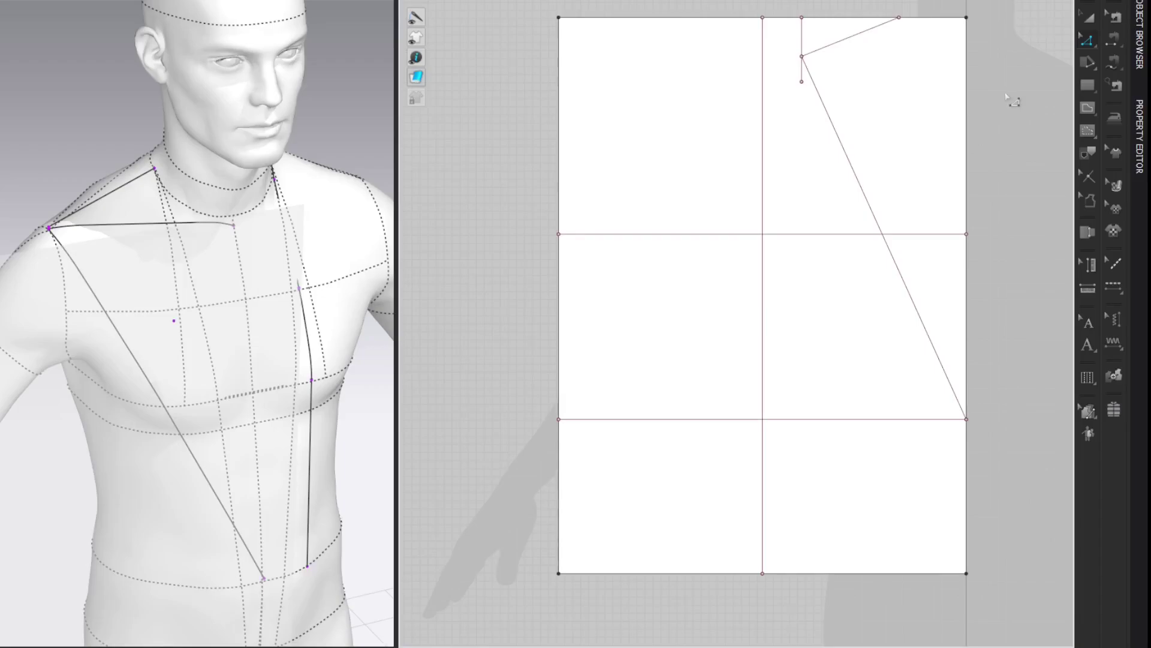
Look up the avatar's CF Neck to Waist length in the Avatar Editor, and return to the pattern
right_click(179, 3)
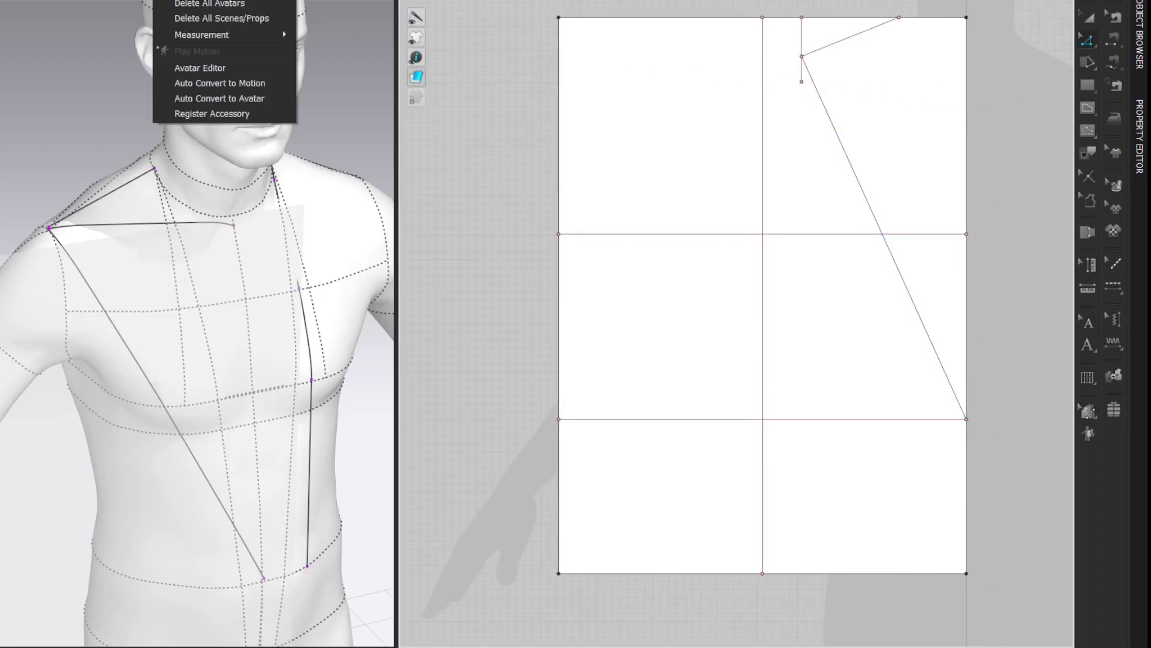
left_click(184, 69)
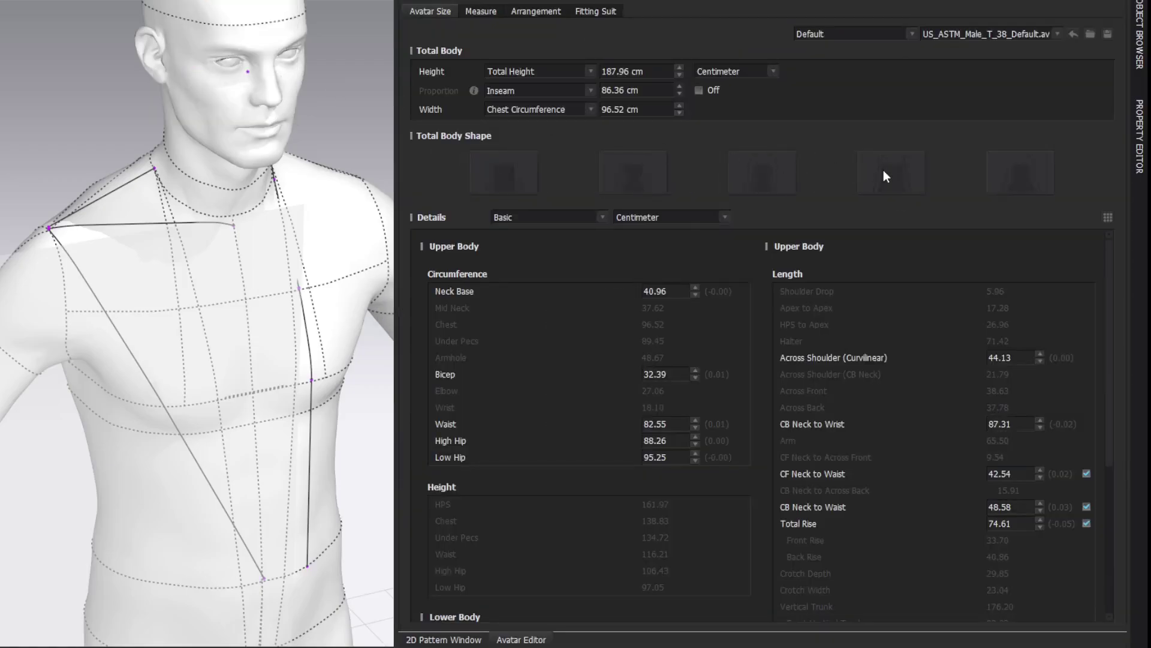
left_click(795, 476)
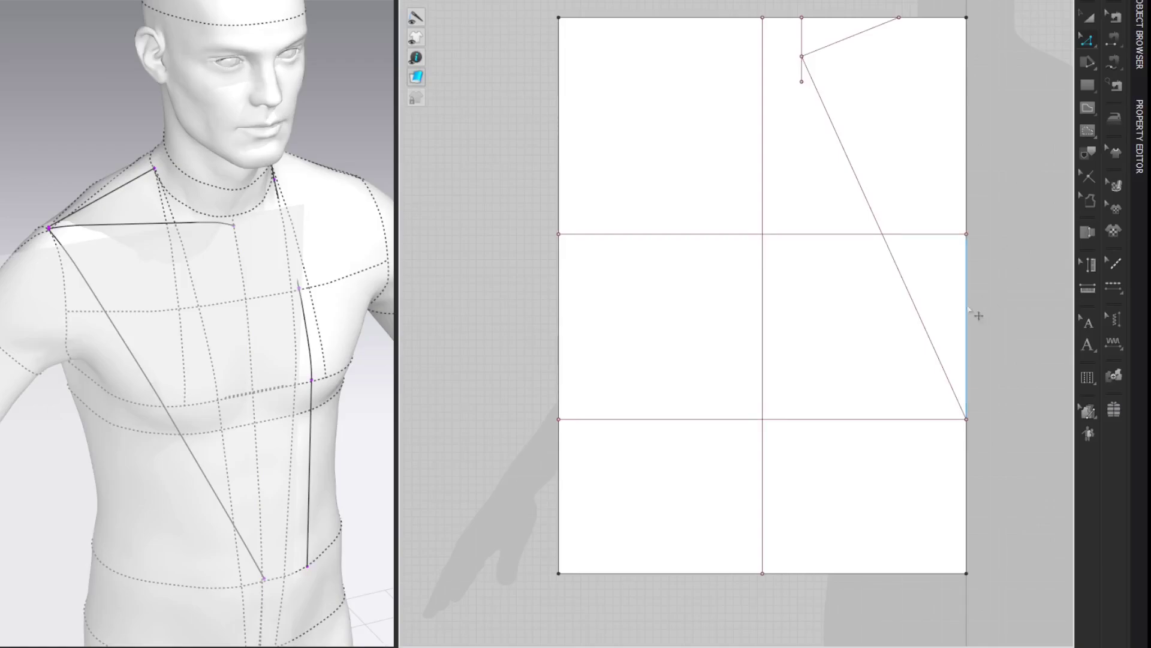
Split the centre edge between the waist and the top corner into two lines, with Line 1 set to 41.54 cm from the waist
left_click(967, 210, "shift")
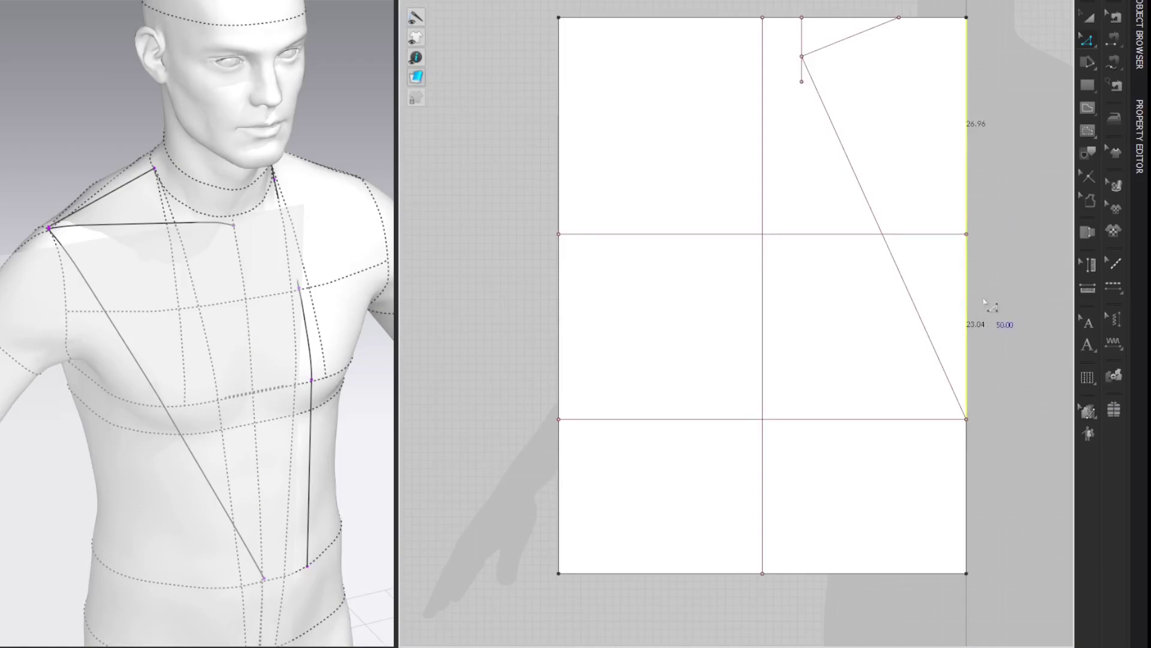
right_click(968, 308)
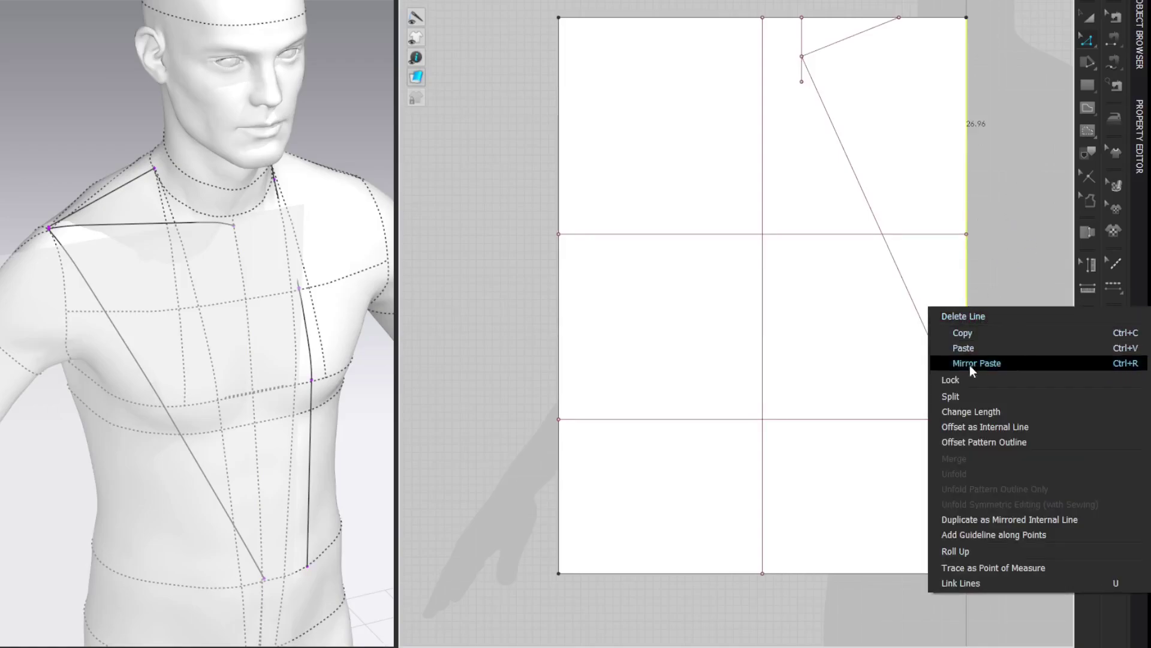
left_click(967, 397)
type("41.54")
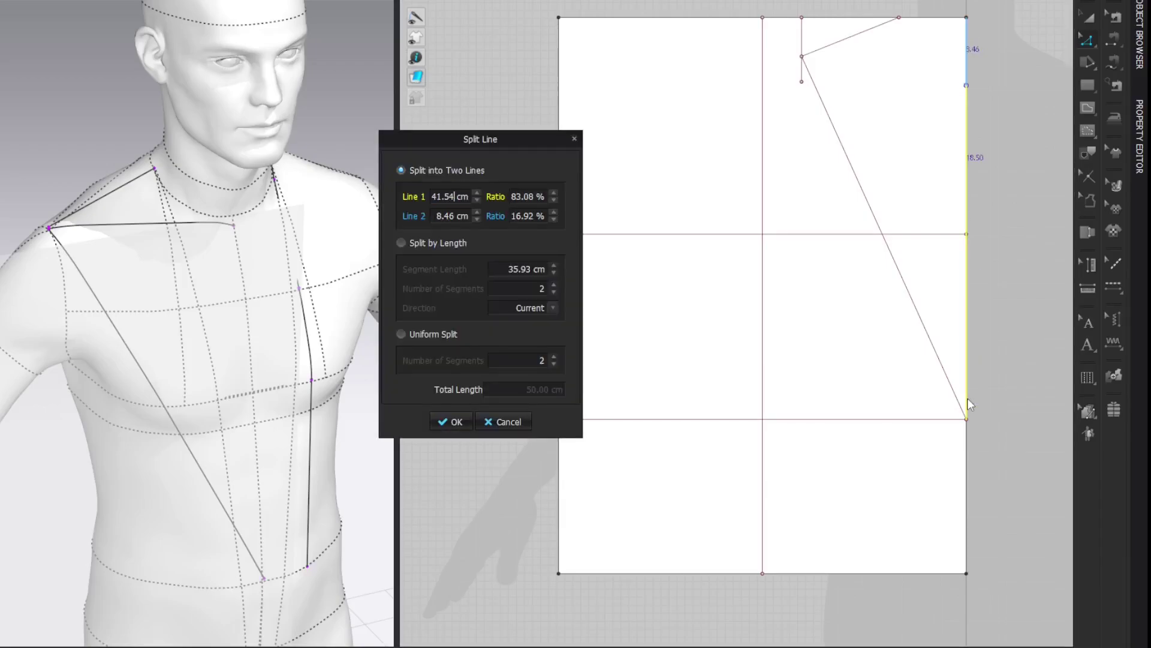
key("Return")
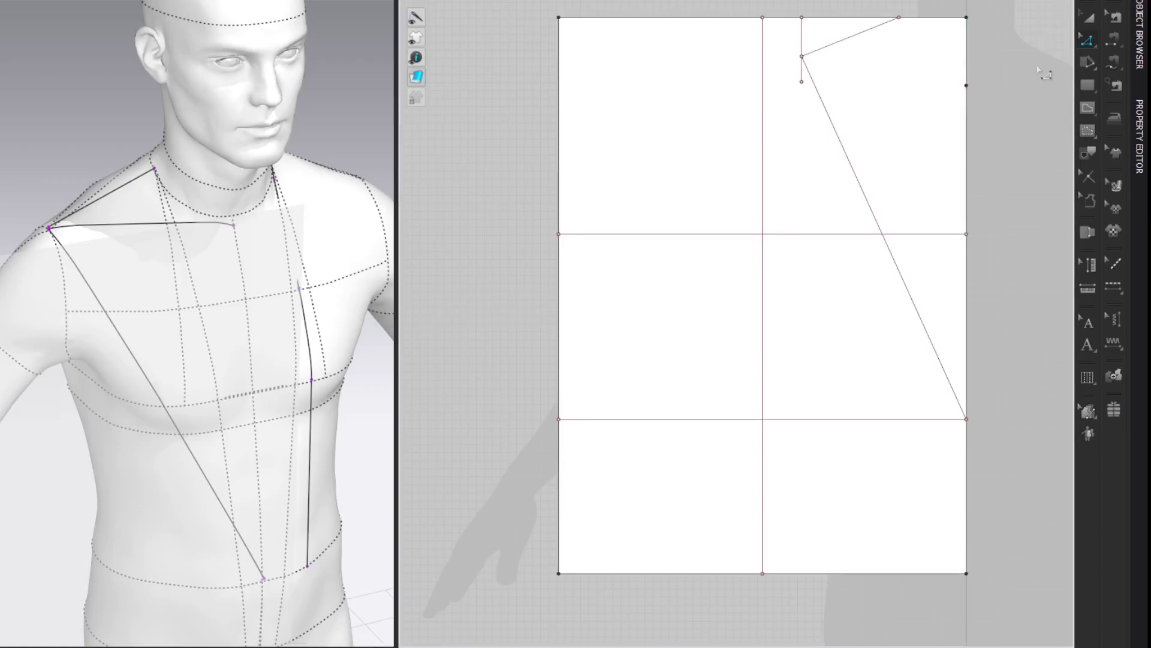
Draw the neckline from the shoulder line's neck end to the centre front split point and curve it inward to about 13.44 cm
key("g")
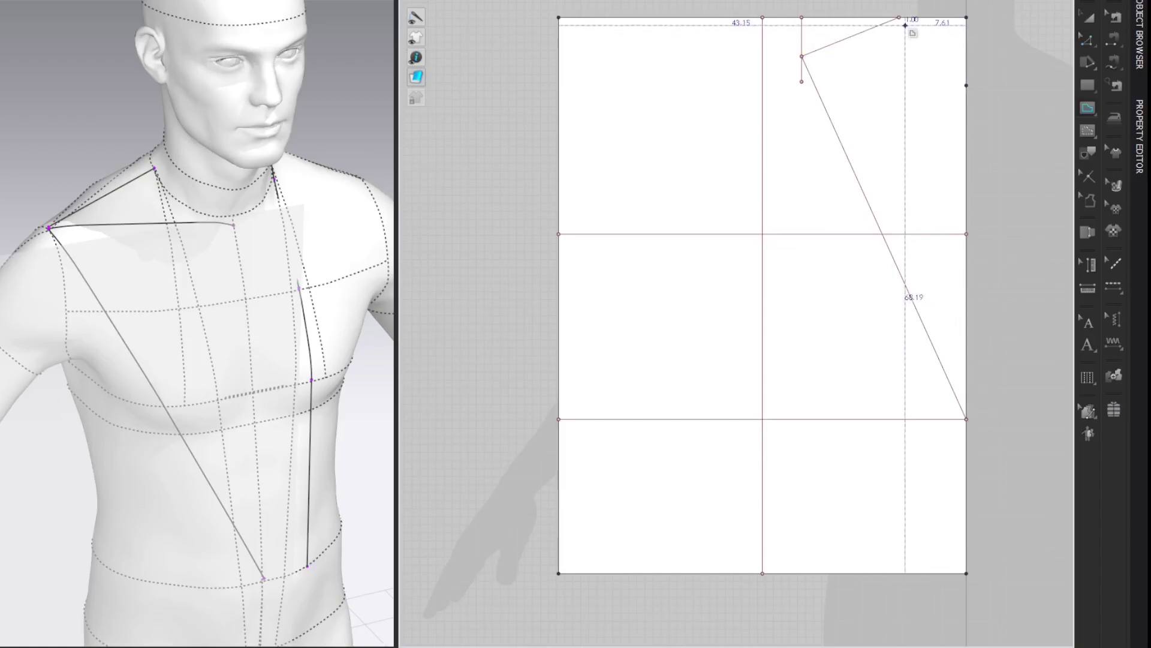
left_click(899, 18)
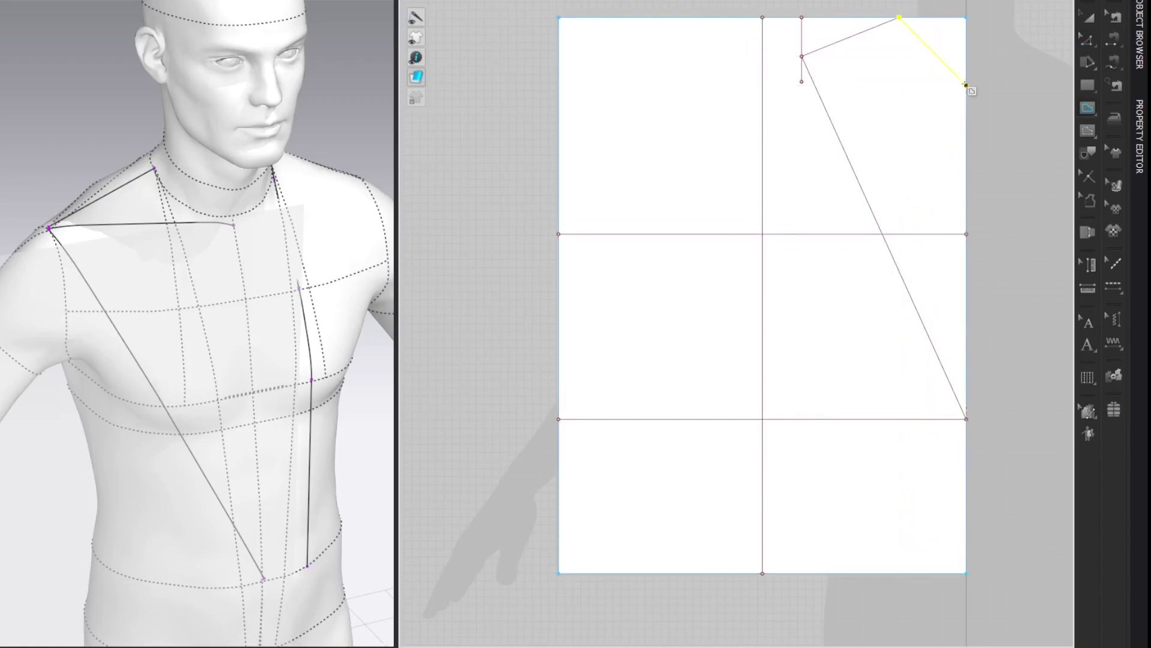
left_click(967, 85)
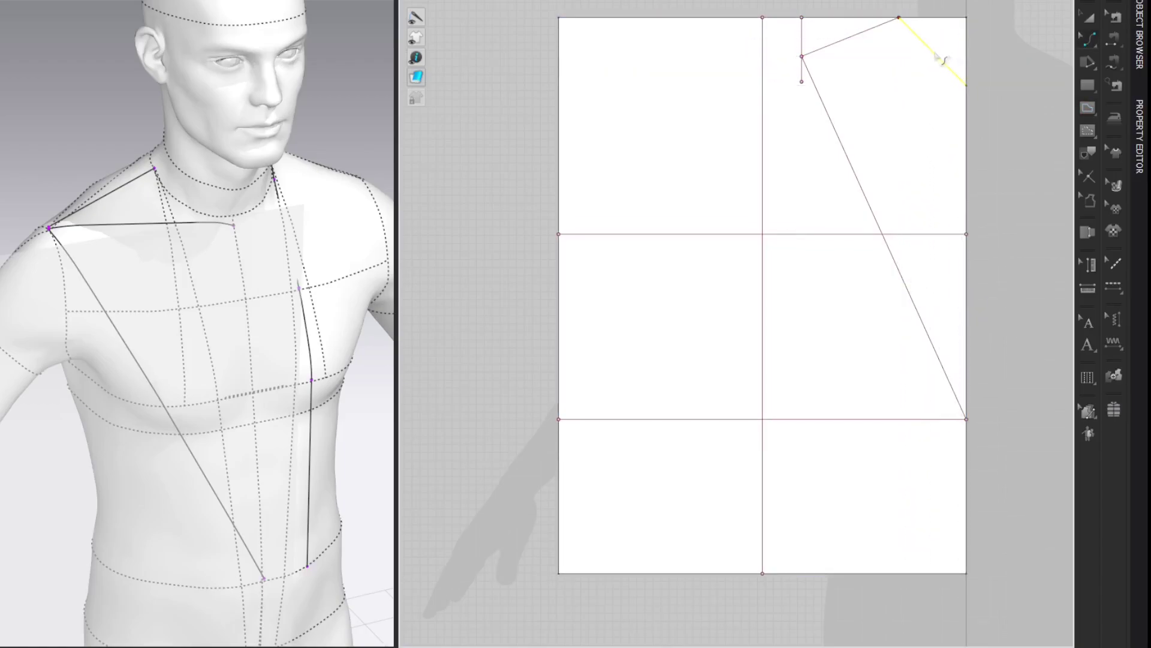
left_click_drag(933, 65, 922, 73)
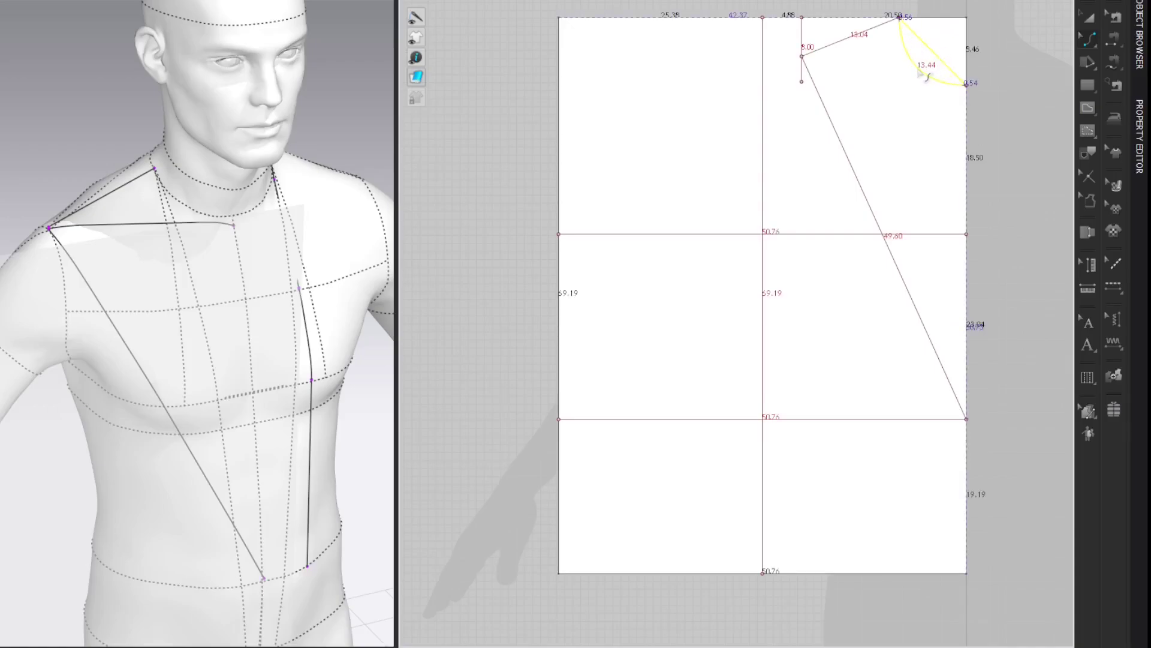
key("z")
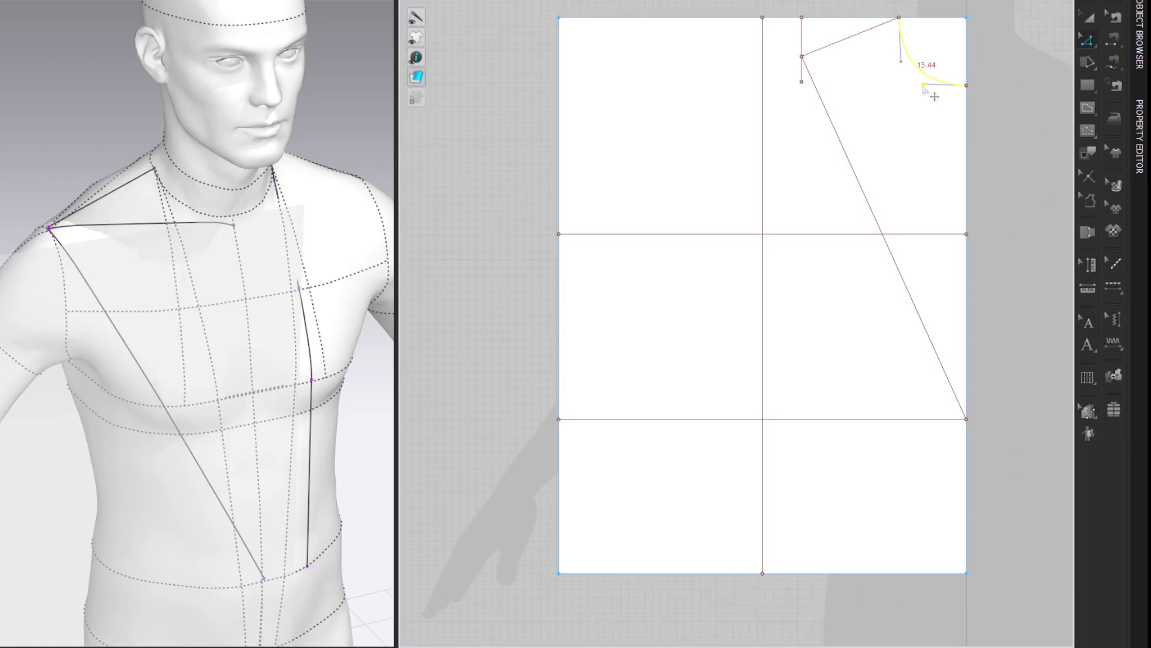
left_click(1029, 37)
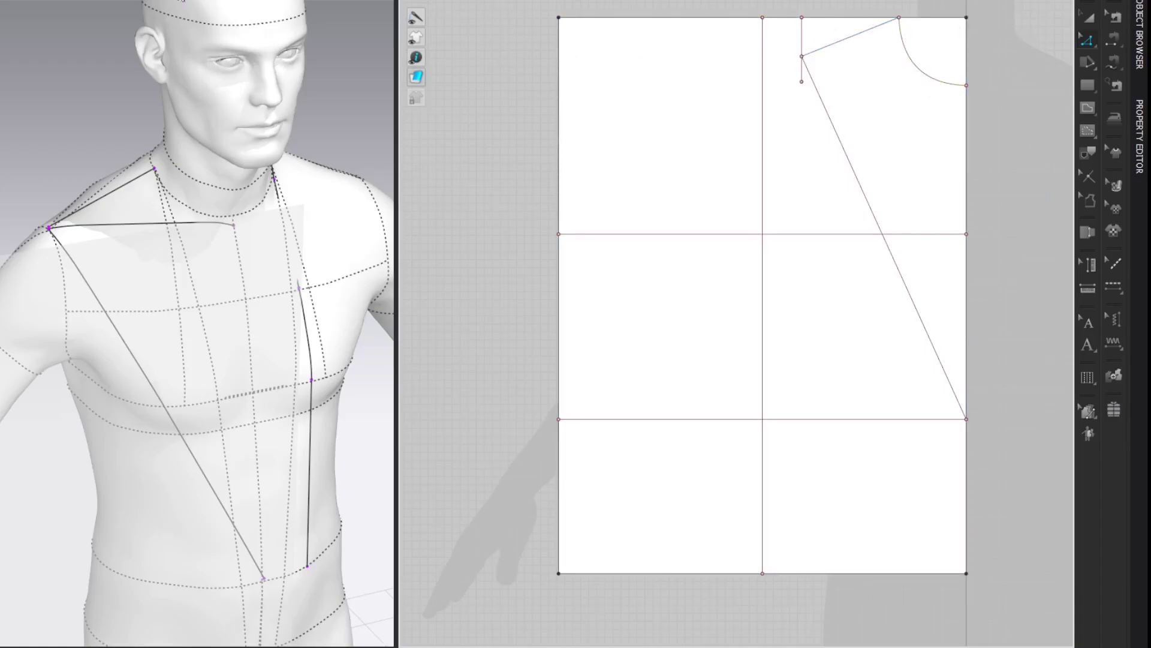
Look up the avatar's Across Front length in the Avatar Editor, and return to the pattern
right_click(155, 123)
left_click(167, 66)
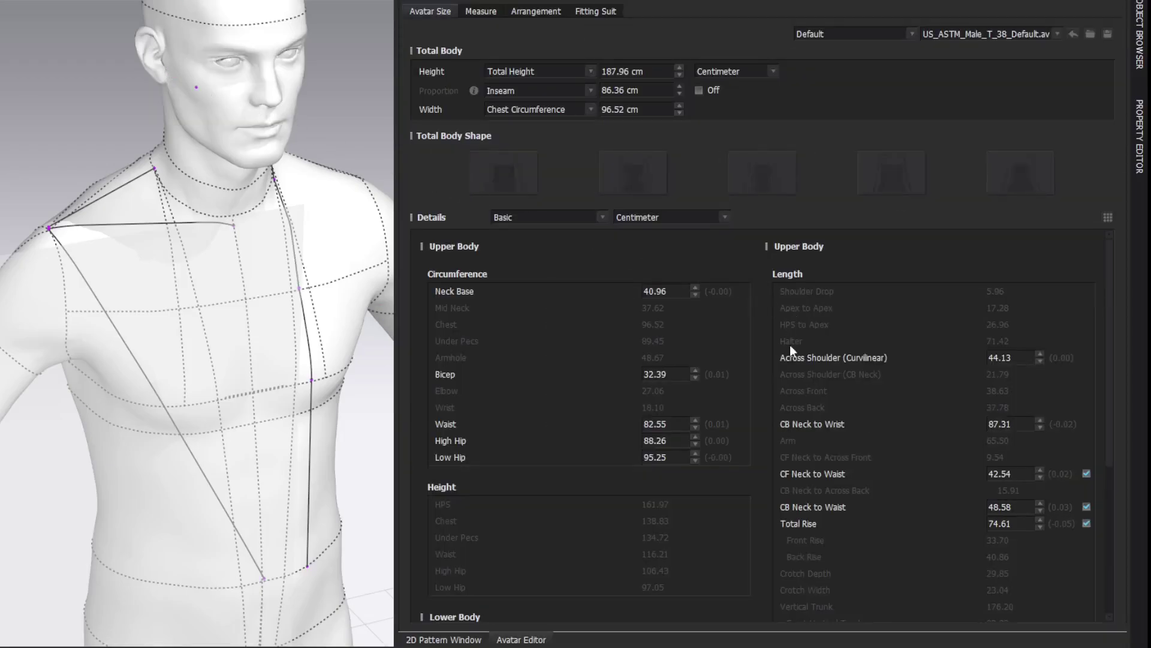
mouse_move(789, 398)
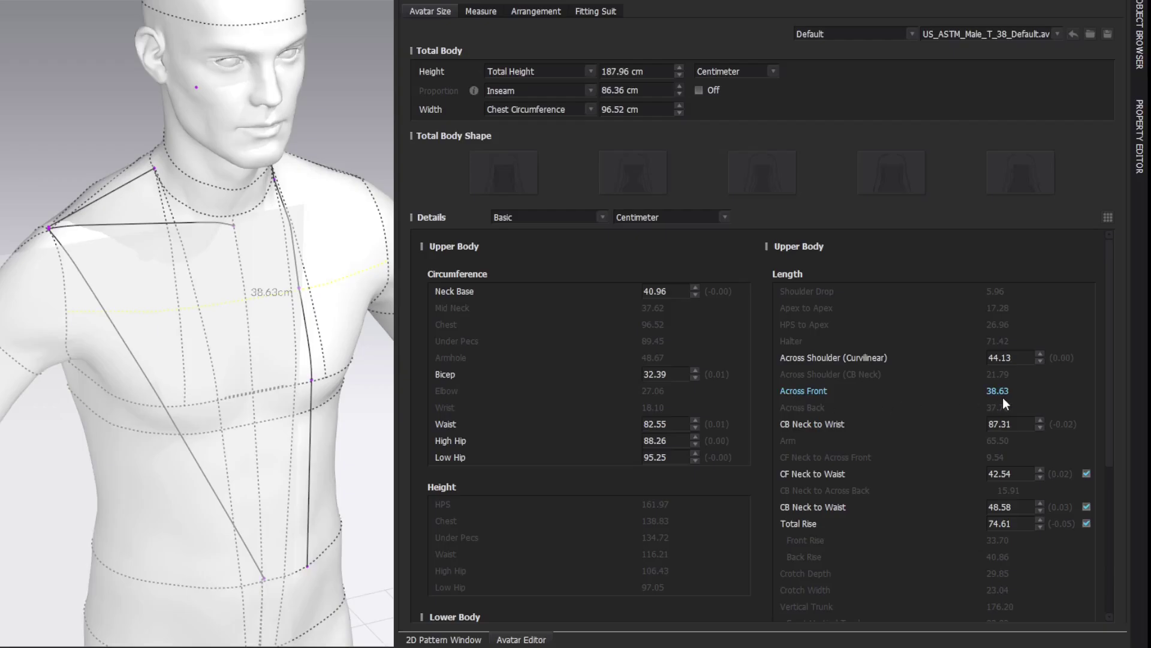
left_click(1126, 2)
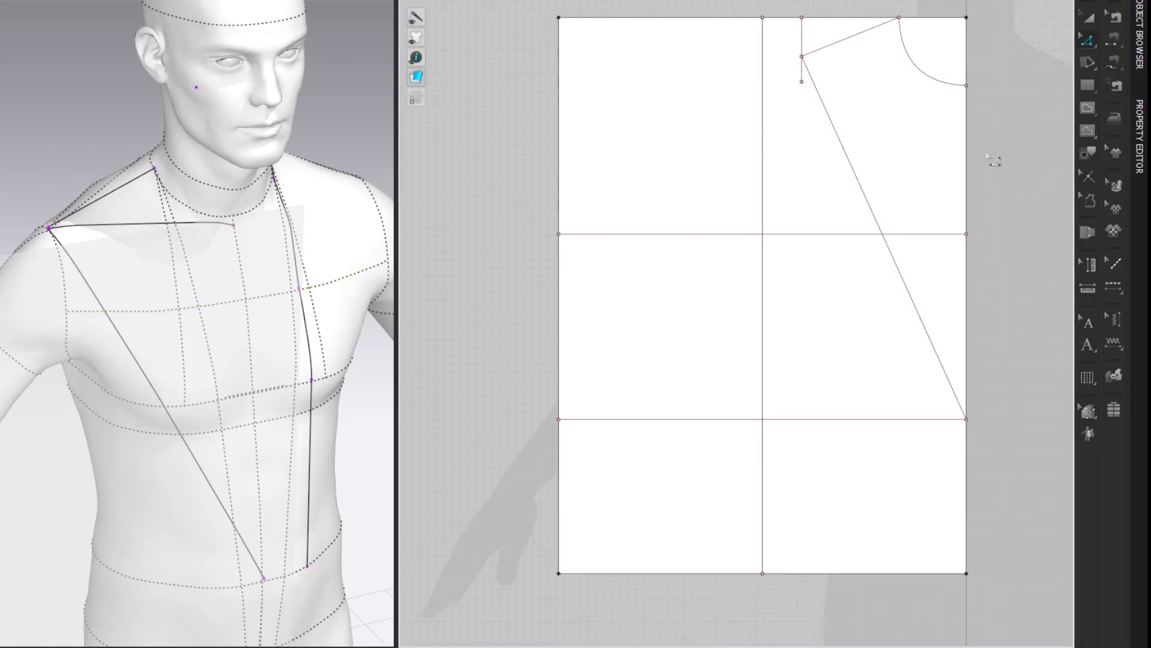
Split the chest line into two lines, calculating Line 1 as 38.63/2, or 19.32 cm from the centre edge
left_click(939, 234)
right_click(939, 235)
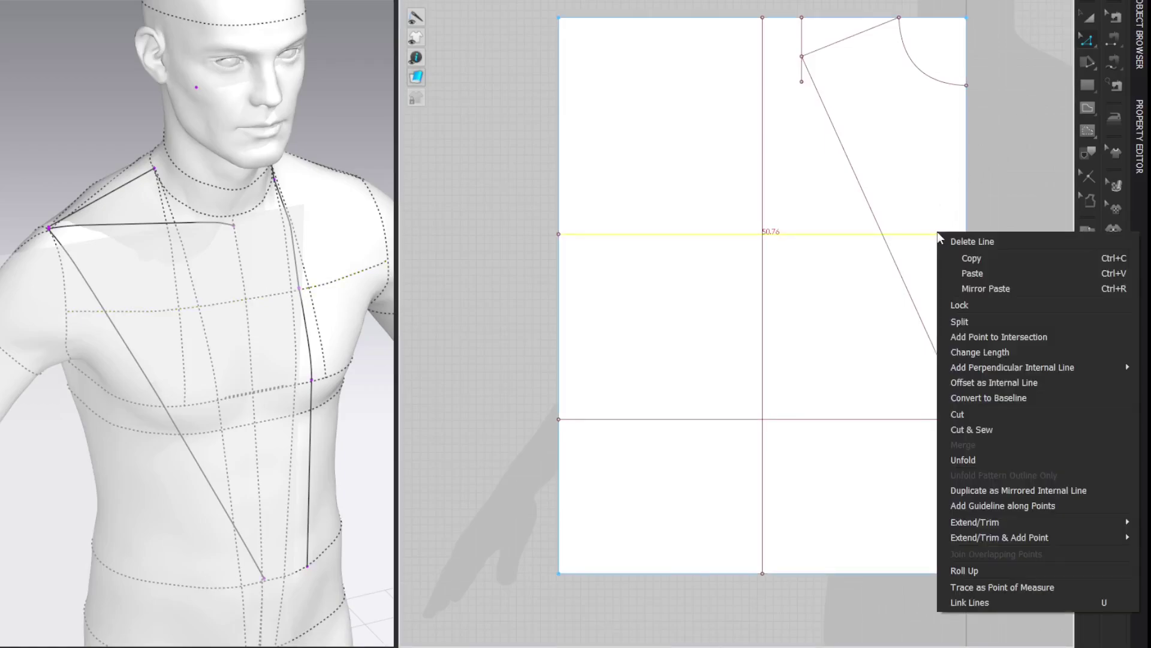
left_click(954, 247)
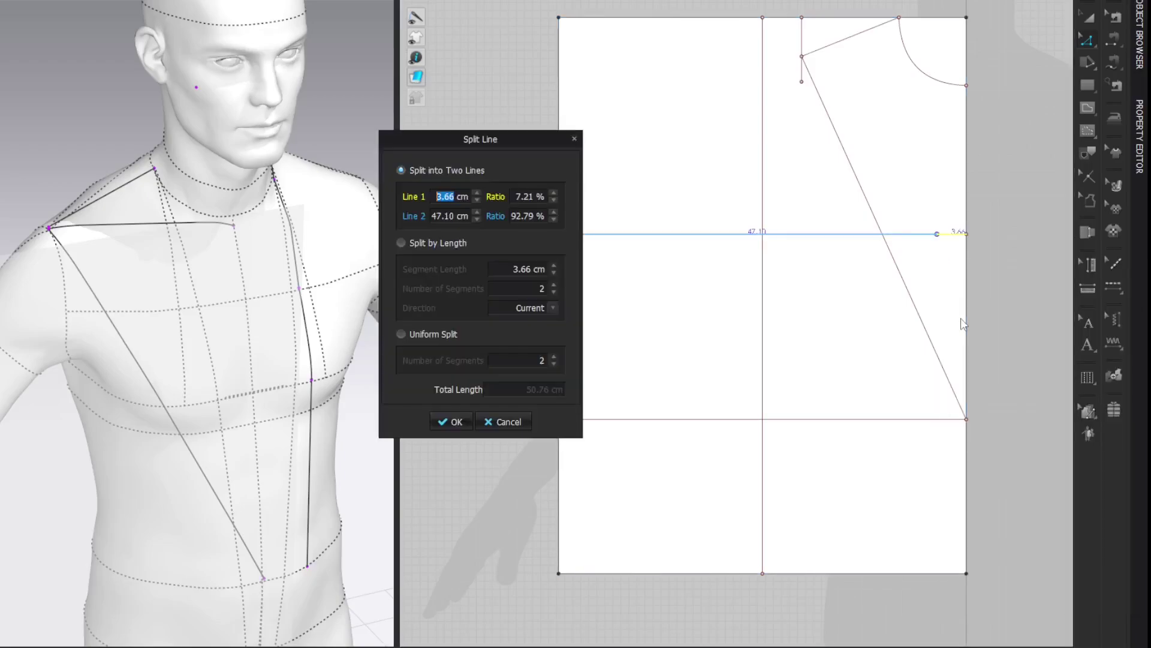
right_click(455, 201)
left_click(457, 202)
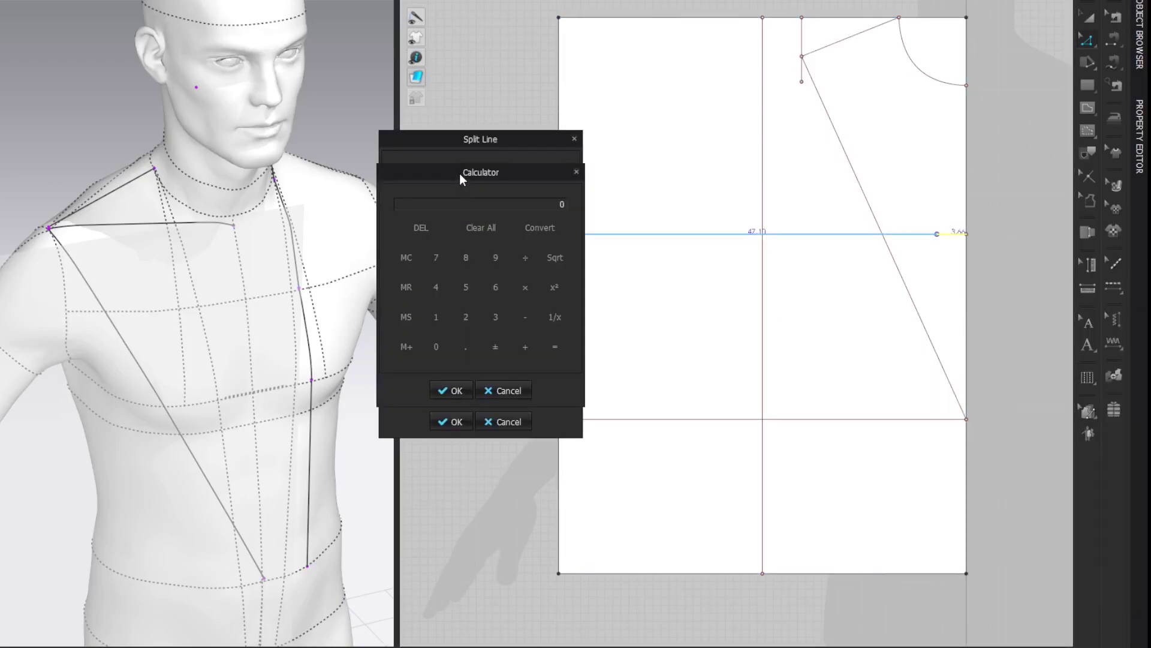
type("38.63/2")
key("Return")
left_click(455, 389)
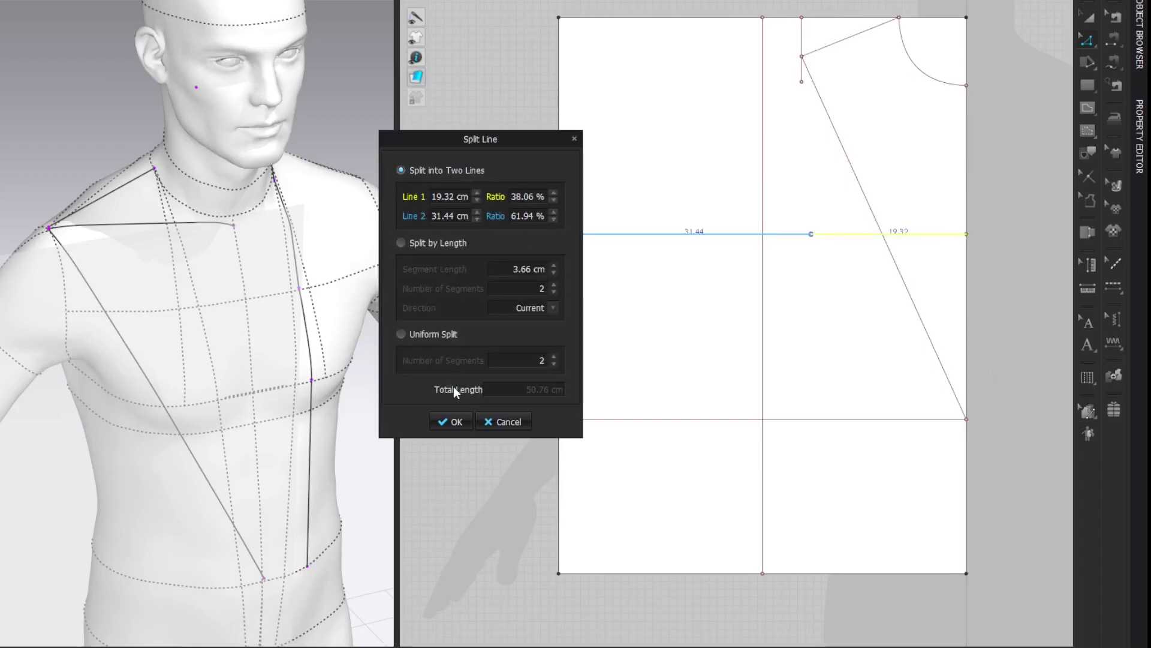
left_click(450, 422)
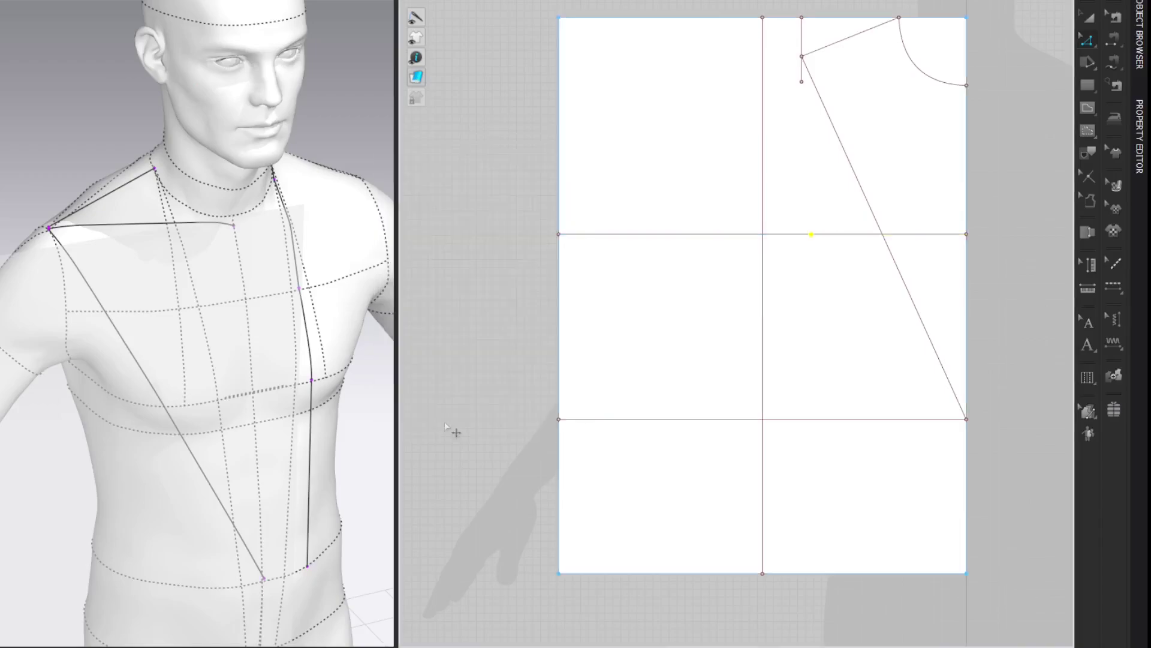
left_click(1043, 71)
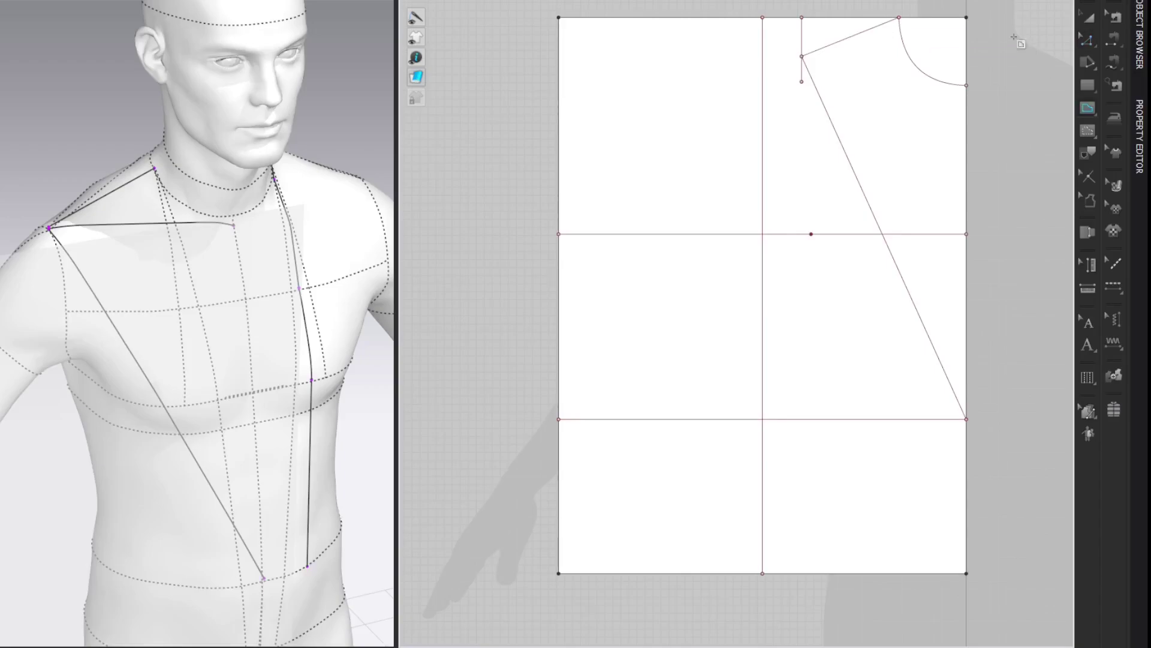
Draw a vertical internal line from the chest line's across-front split point up to the top edge
key("g")
left_click(811, 234)
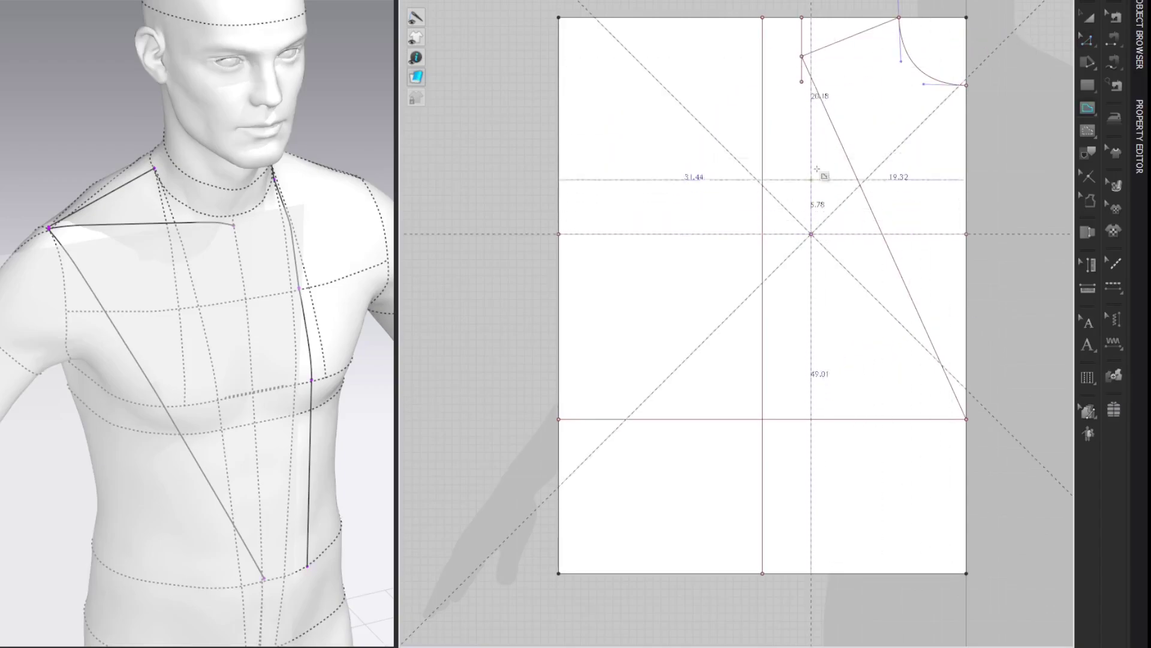
double_click(811, 18)
key("z")
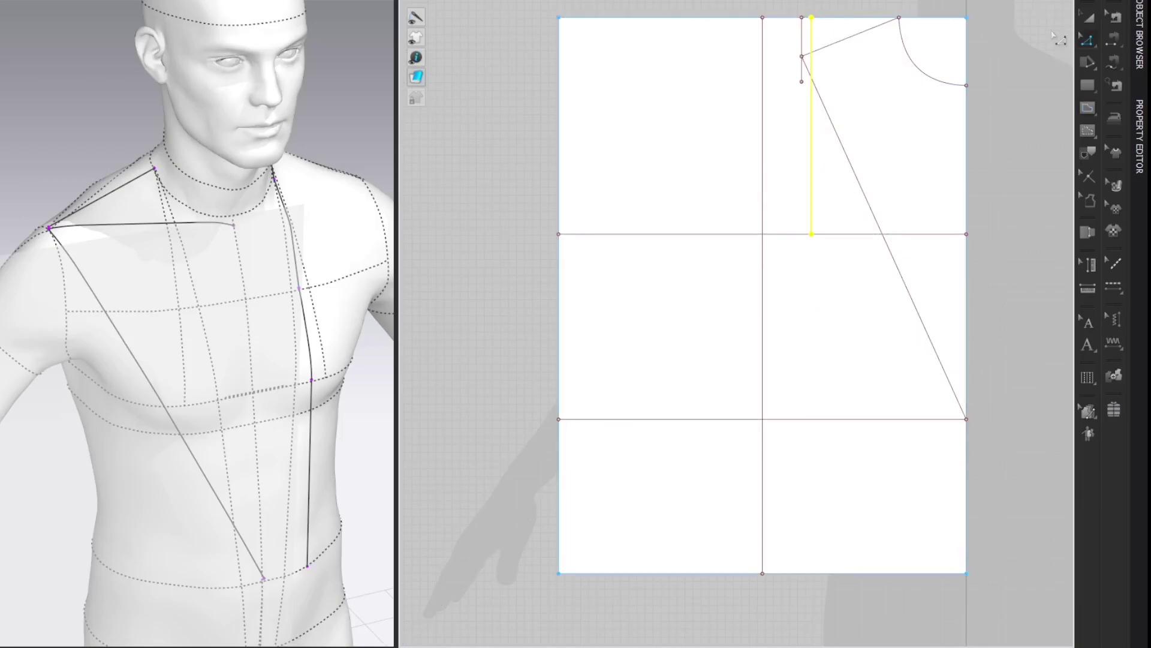
left_click(1057, 37)
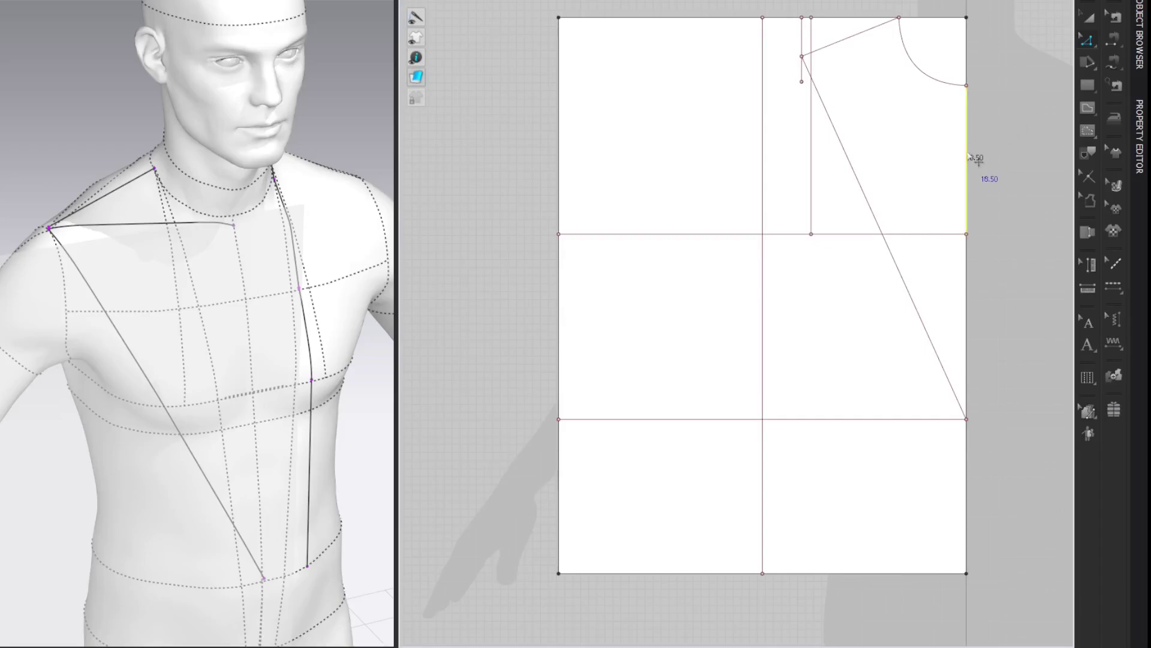
Split the centre front segment between the neckline and the chest line uniformly into 2 segments
right_click(967, 154)
left_click(983, 238)
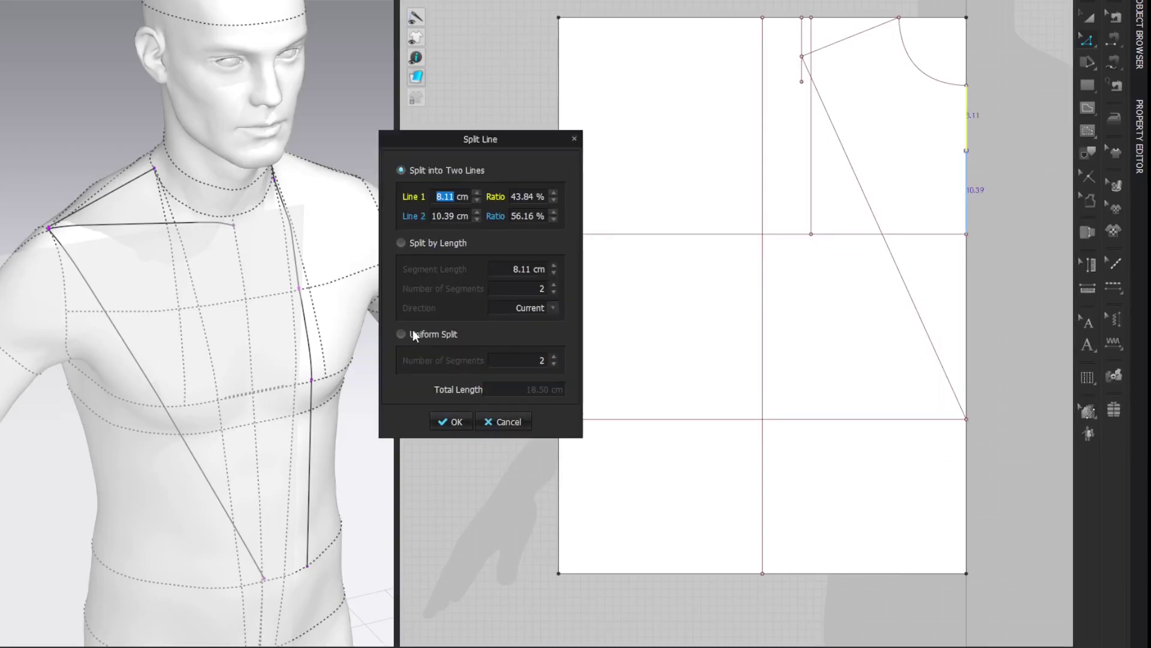
left_click(400, 335)
left_click(443, 423)
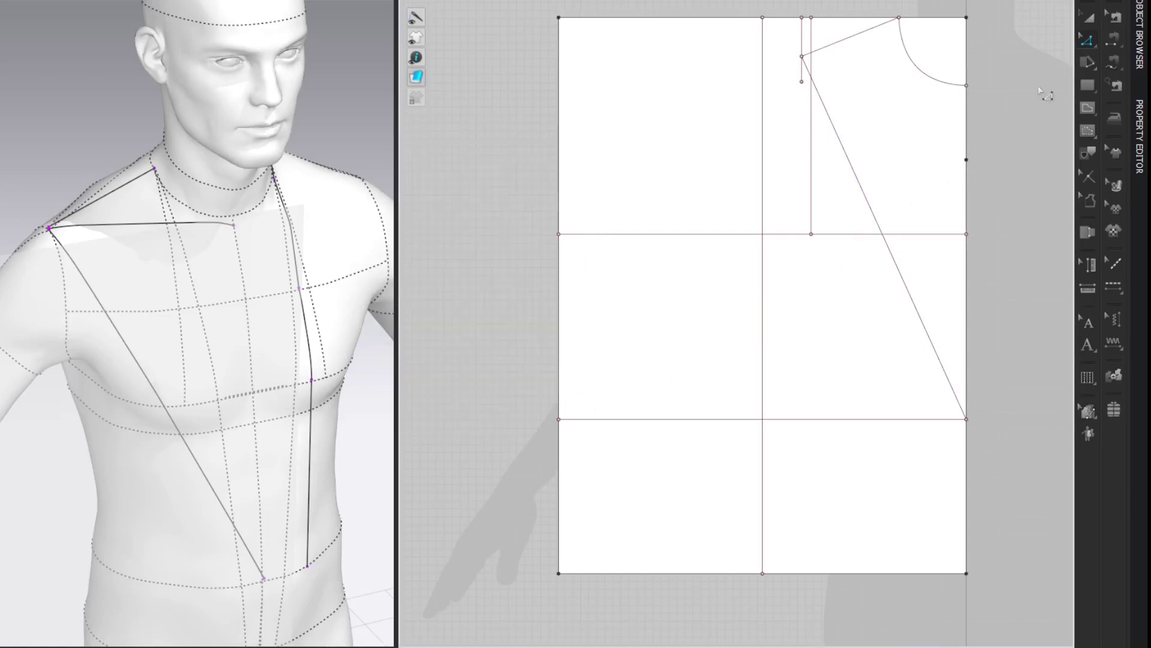
Draw a horizontal internal line from the new centre front midpoint across to the centre back edge
key("g")
left_click(967, 160)
left_click(967, 160)
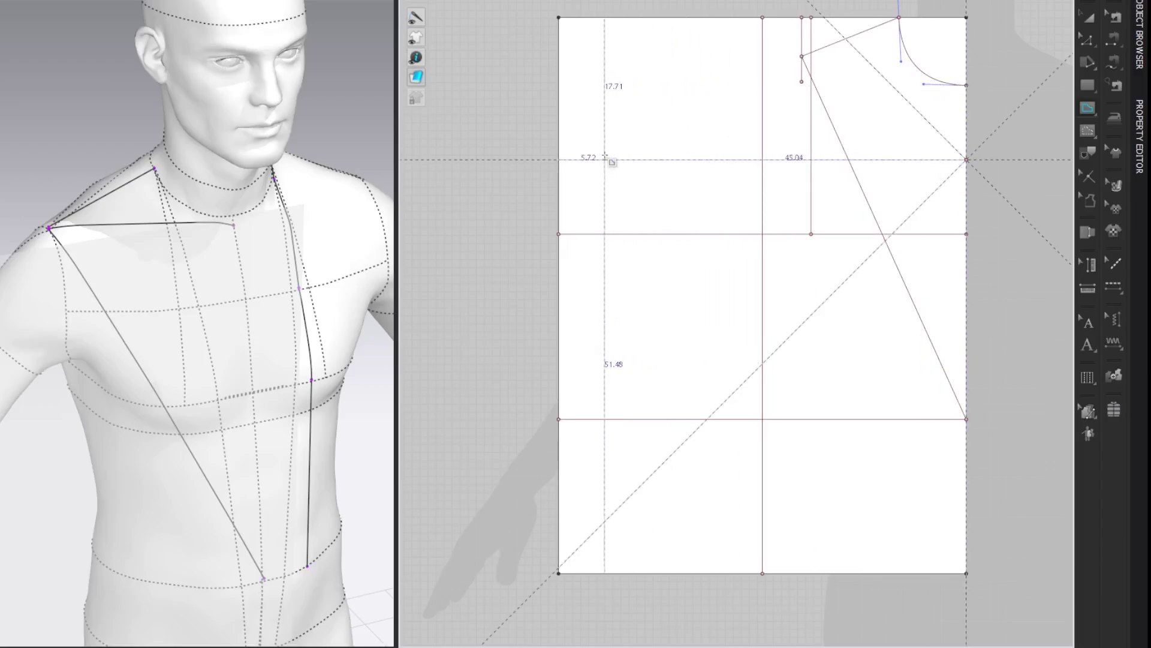
left_click(559, 160)
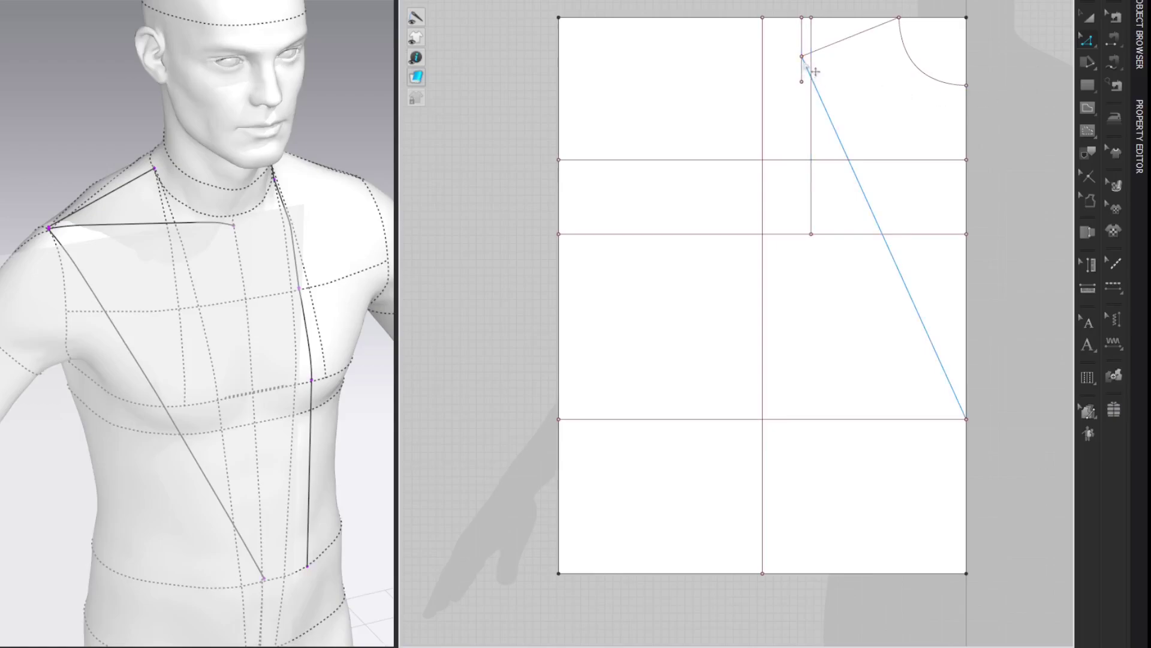
Add a 5 cm perpendicular internal line at the shoulder line's outer end and convert it to a baseline
right_click(802, 57)
mouse_move(865, 131)
left_click(995, 131)
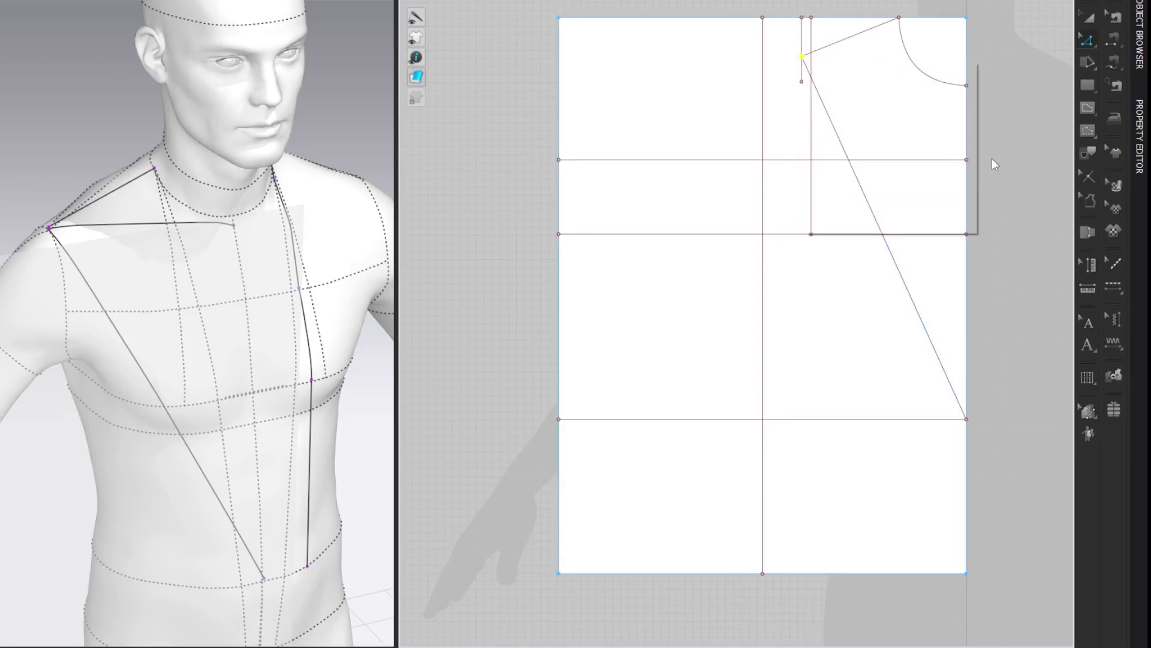
key("Tab")
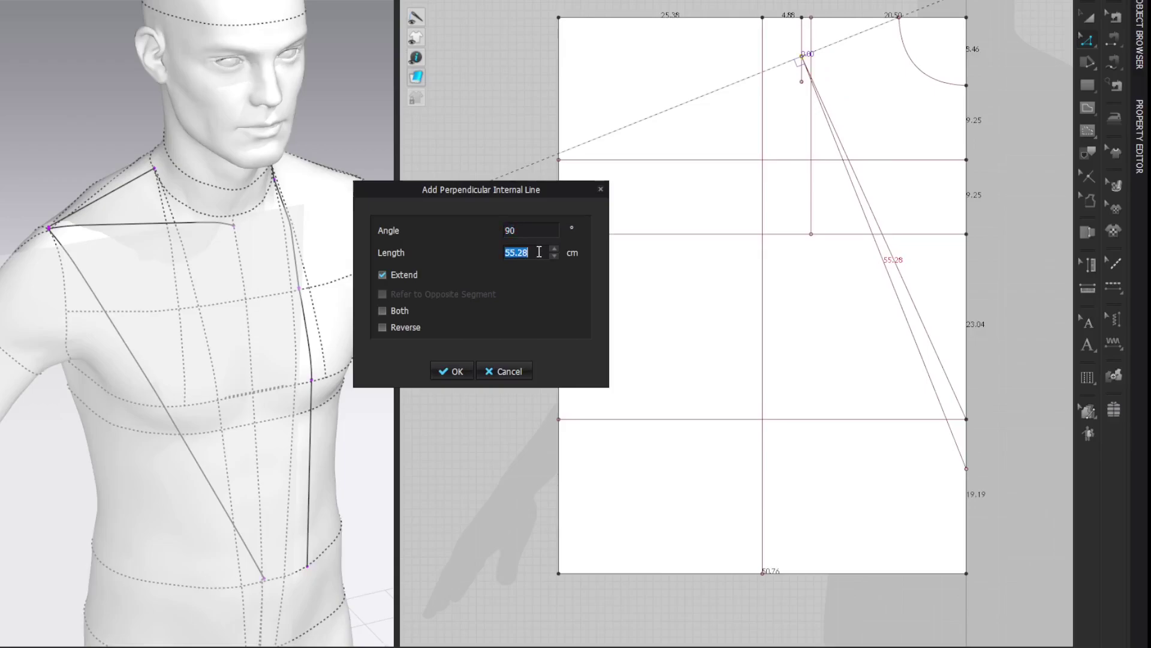
type("5")
key("Return")
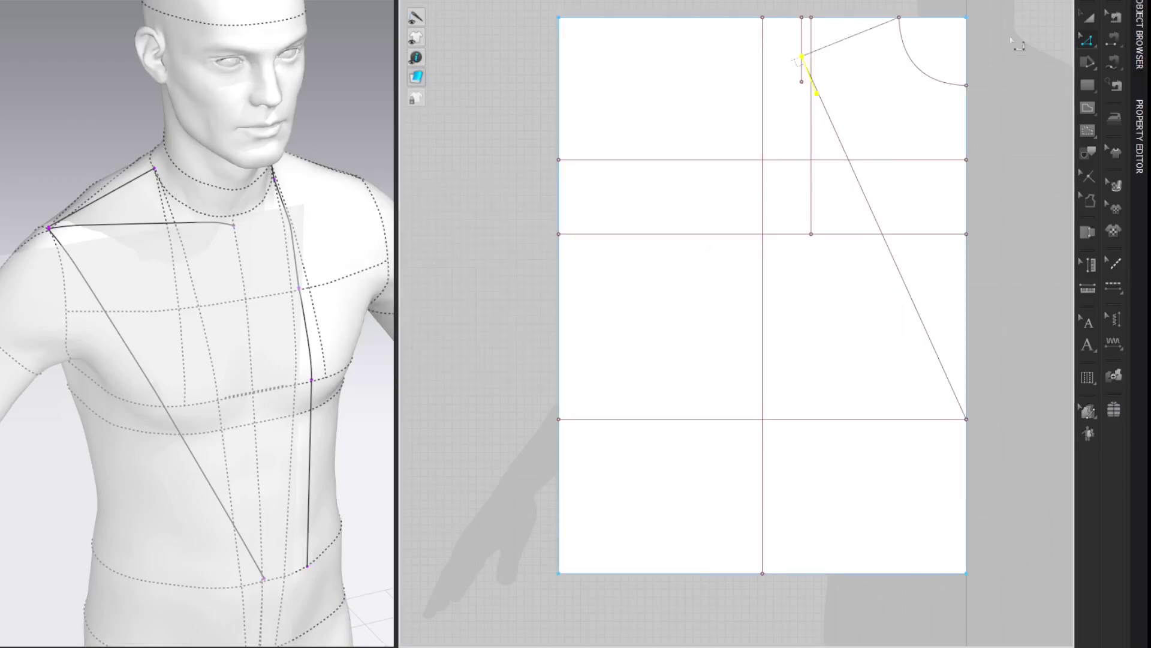
right_click(816, 94)
right_click(815, 87)
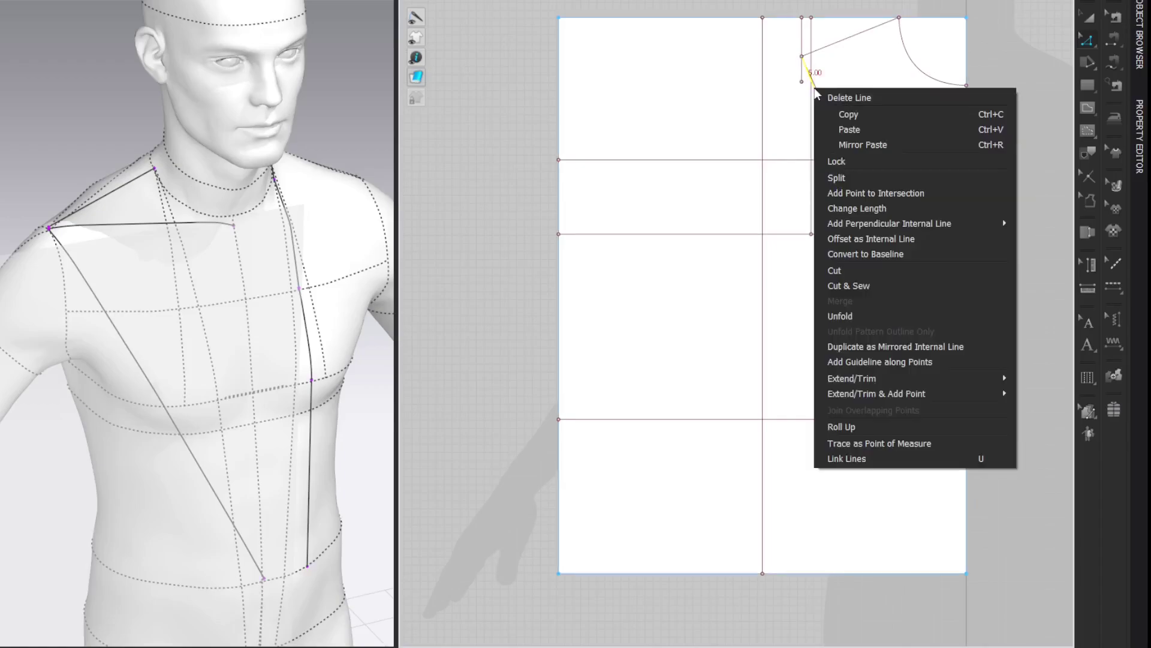
left_click(855, 239)
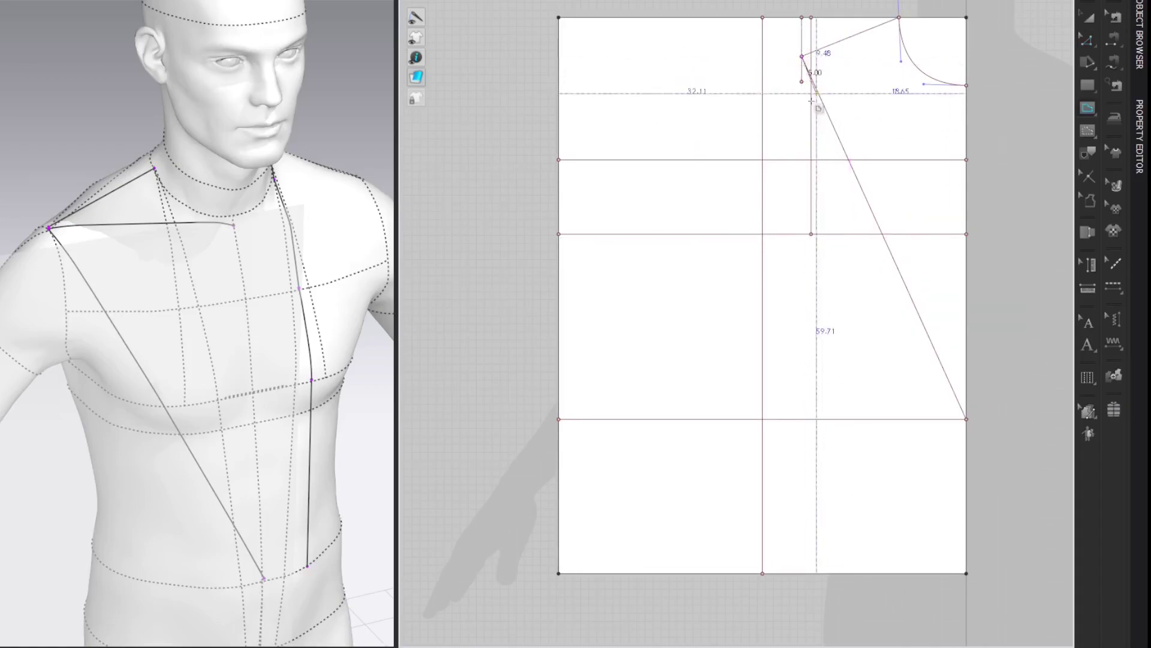
Draw the front armhole from the shoulder tip through the across-front crossing to the side line at chest level, curving its lower segment to about 12.54 cm
left_click(811, 160)
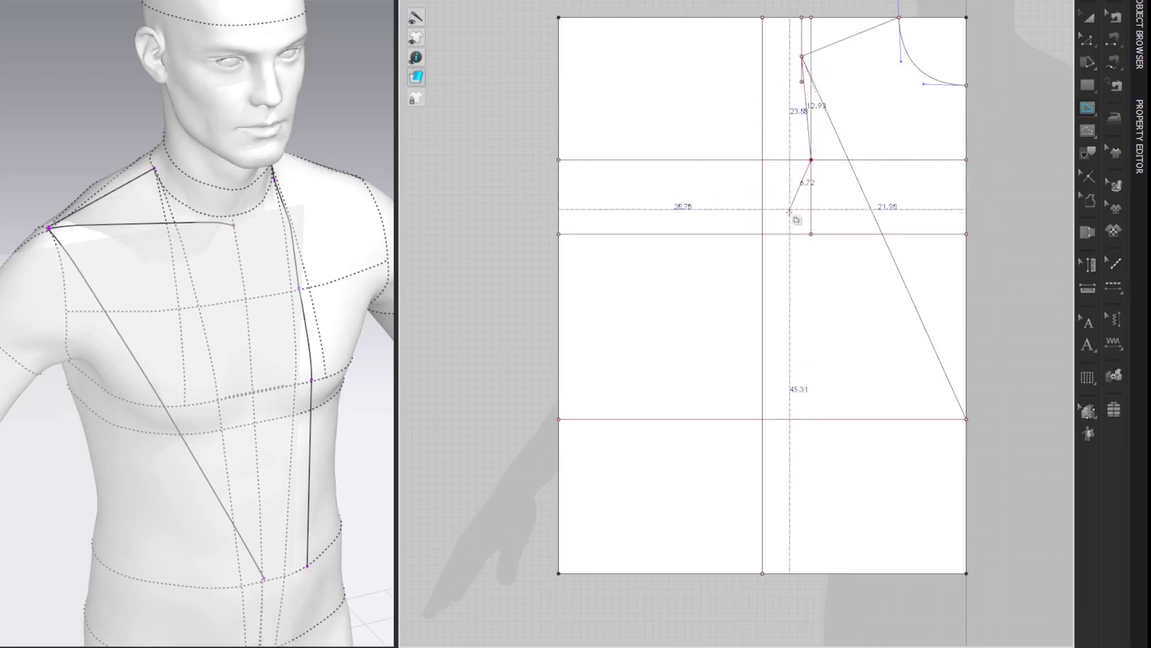
double_click(763, 234)
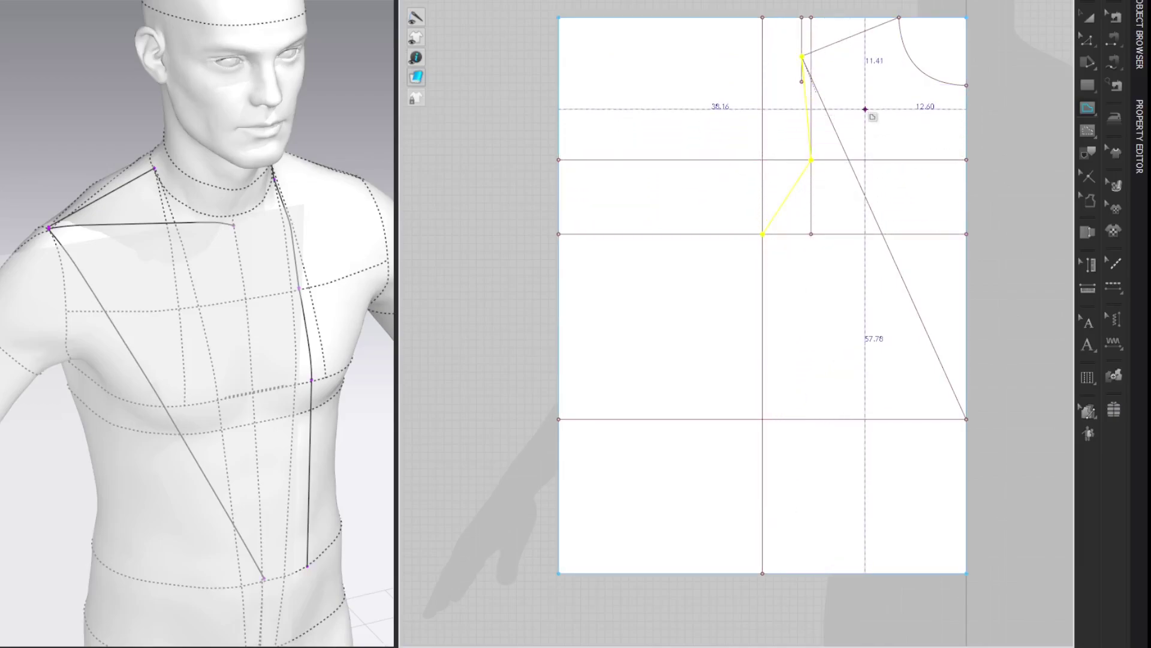
key("c")
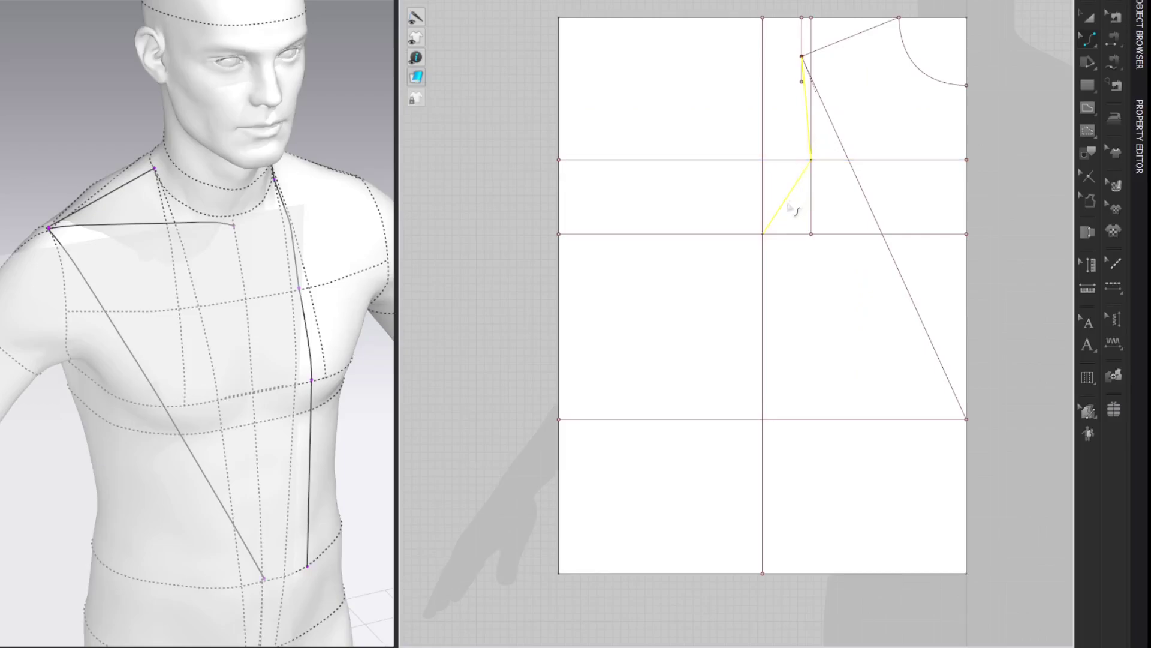
left_click_drag(786, 208, 812, 209)
key("z")
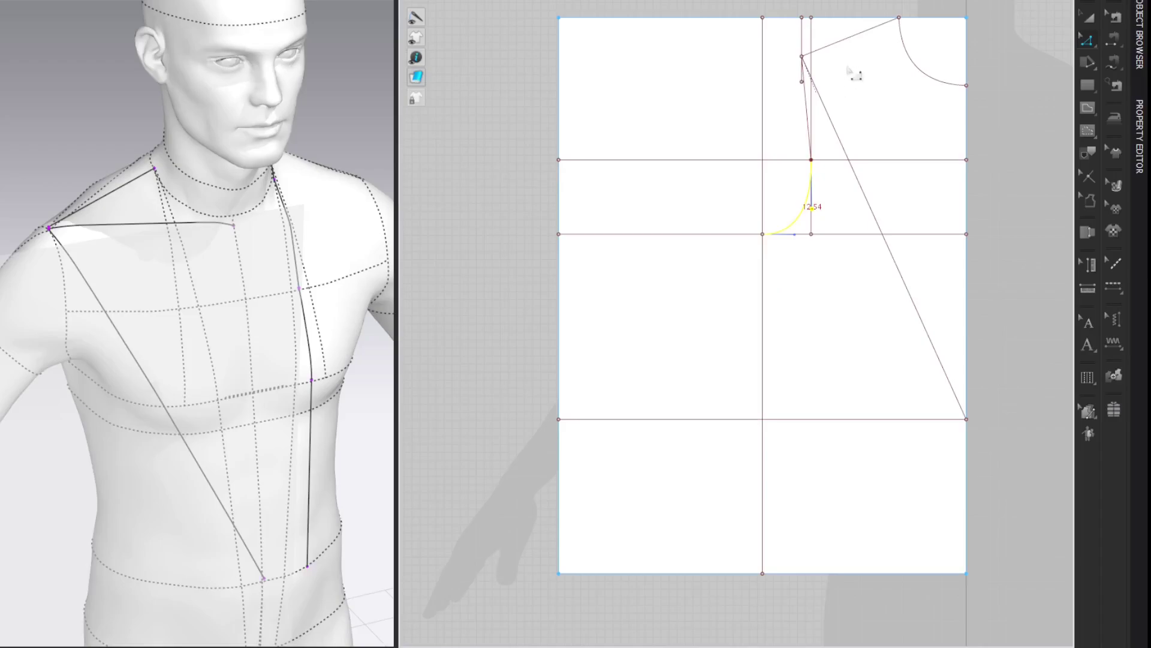
Curve the upper armhole segment to about 12.99 cm, aligning its handles with the perpendicular baseline and the vertical across-front line
key("c")
left_click(809, 102)
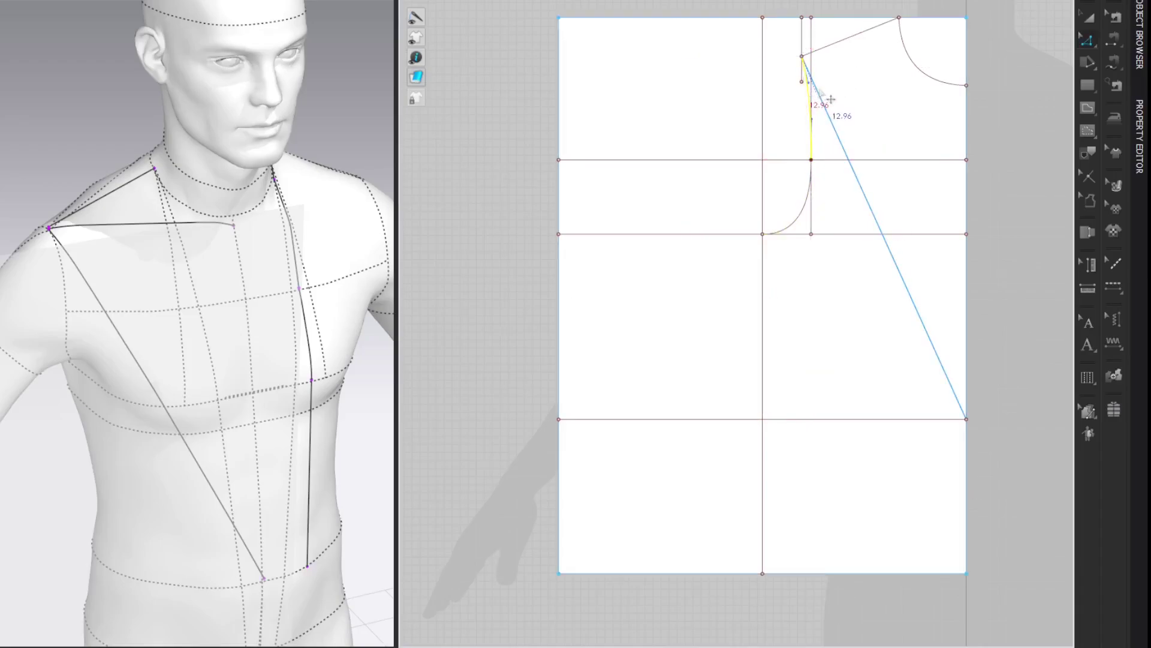
scroll(817, 90, "up", 5)
scroll(816, 84, "up", 2)
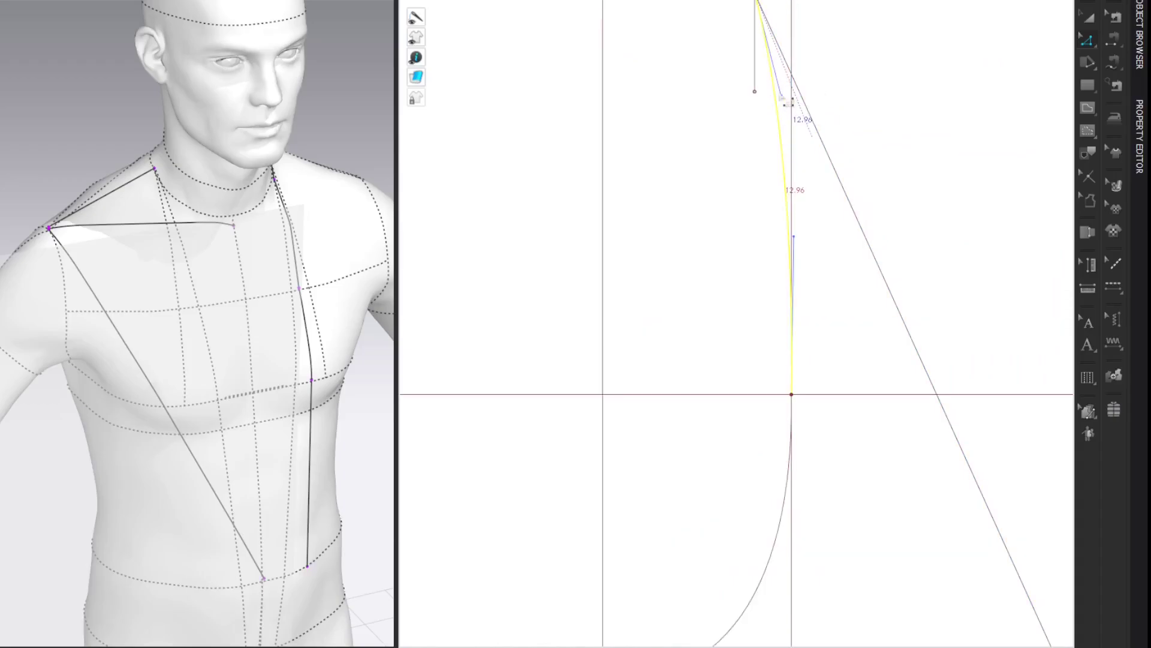
left_click_drag(799, 96, 800, 93)
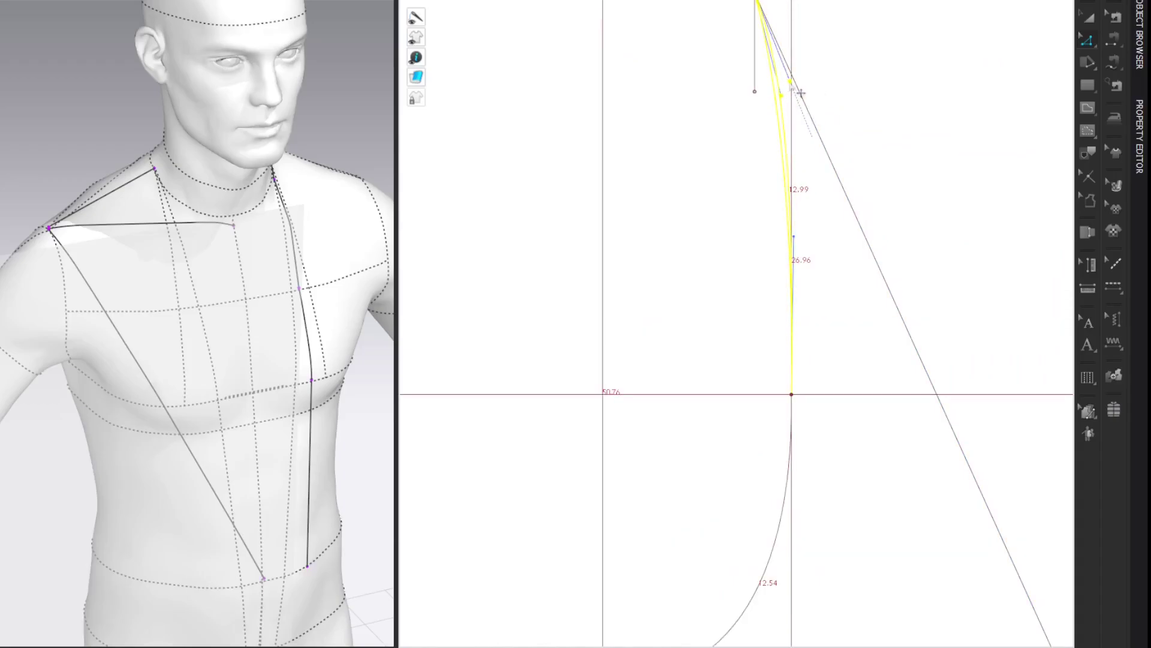
left_click_drag(790, 82, 791, 81)
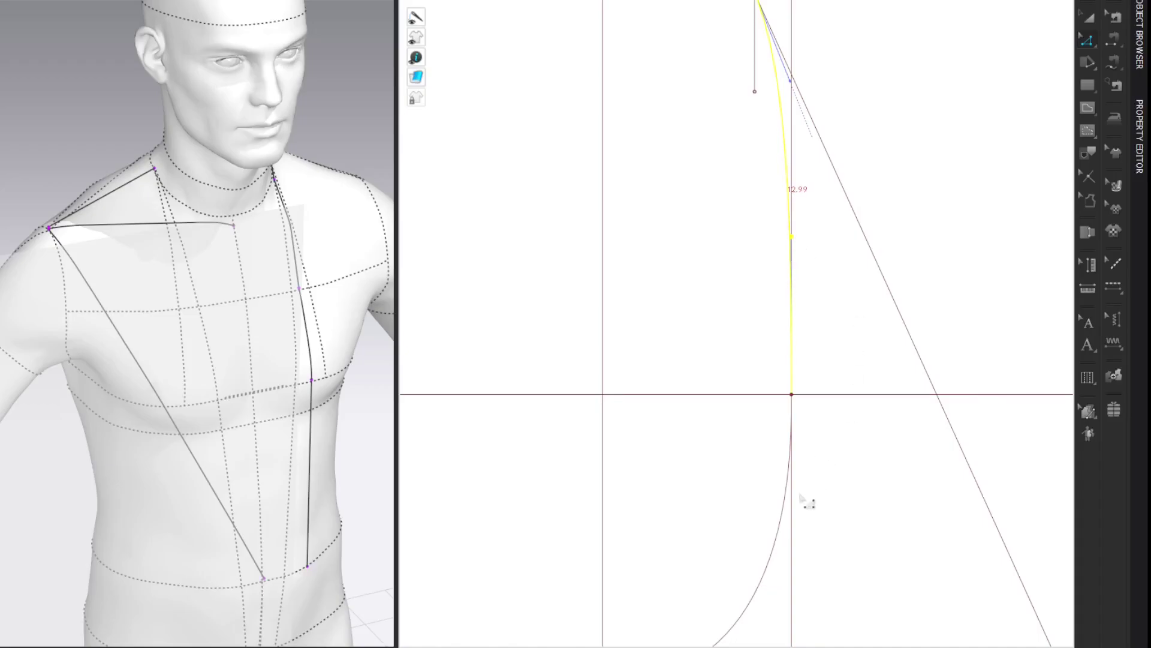
Refine the lower armhole curve to about 12.56 cm, aligning its handles with the vertical across-front line and the chest line
left_click(789, 510)
scroll(791, 514, "down", 2)
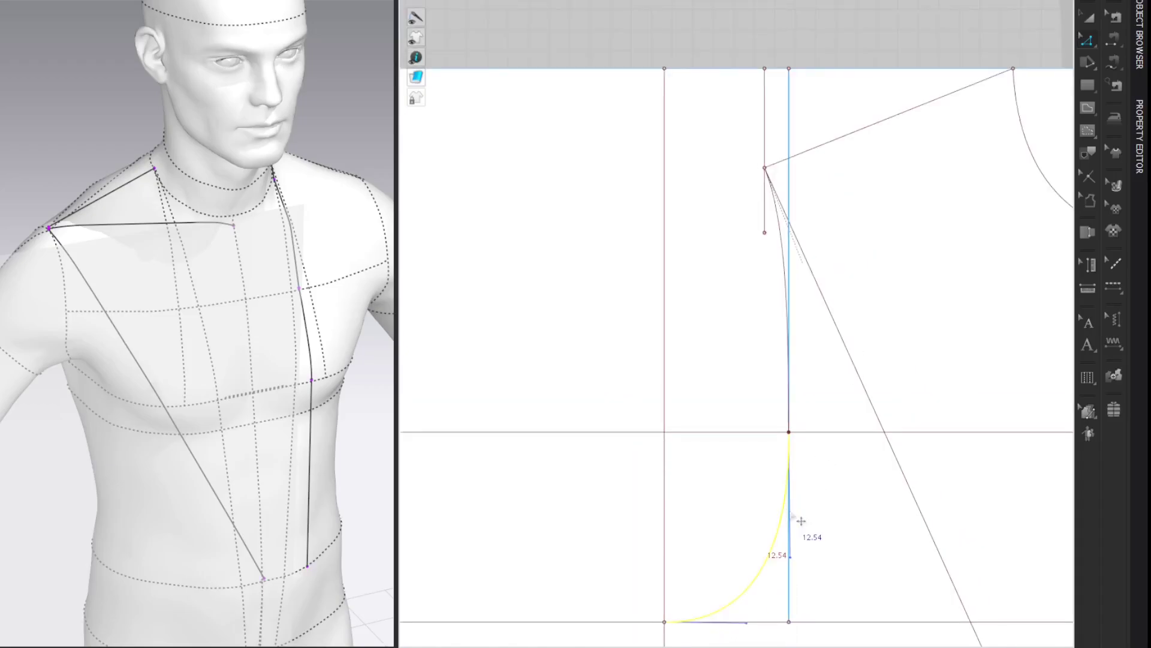
middle_click_drag(817, 555, 820, 506)
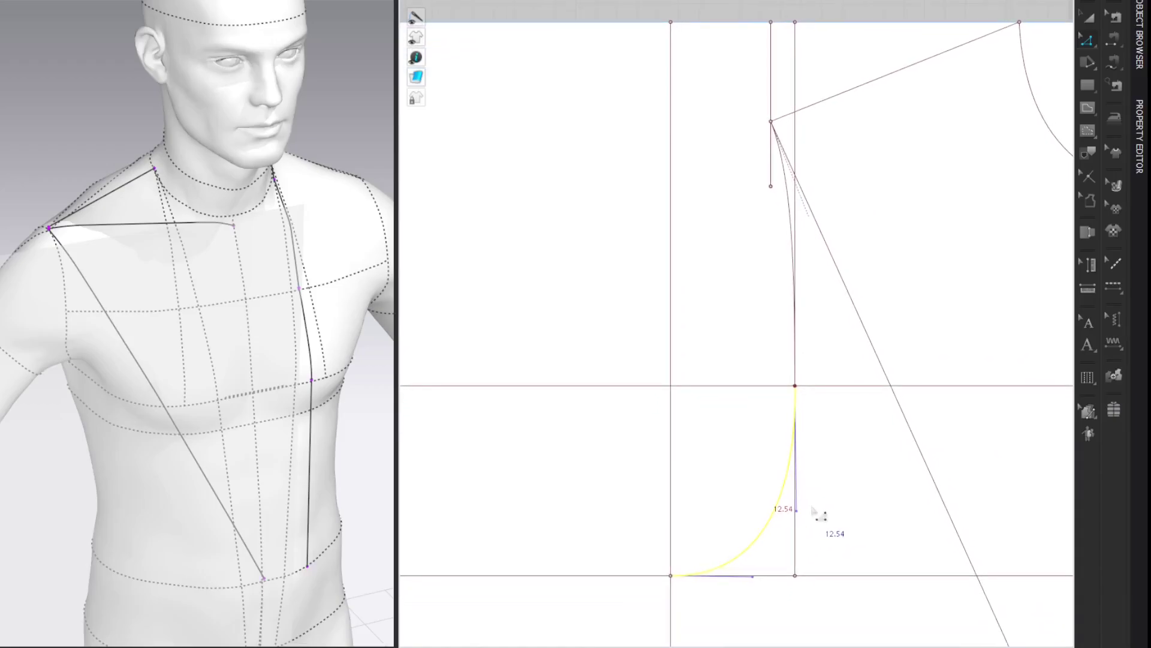
left_click_drag(797, 511, 795, 516)
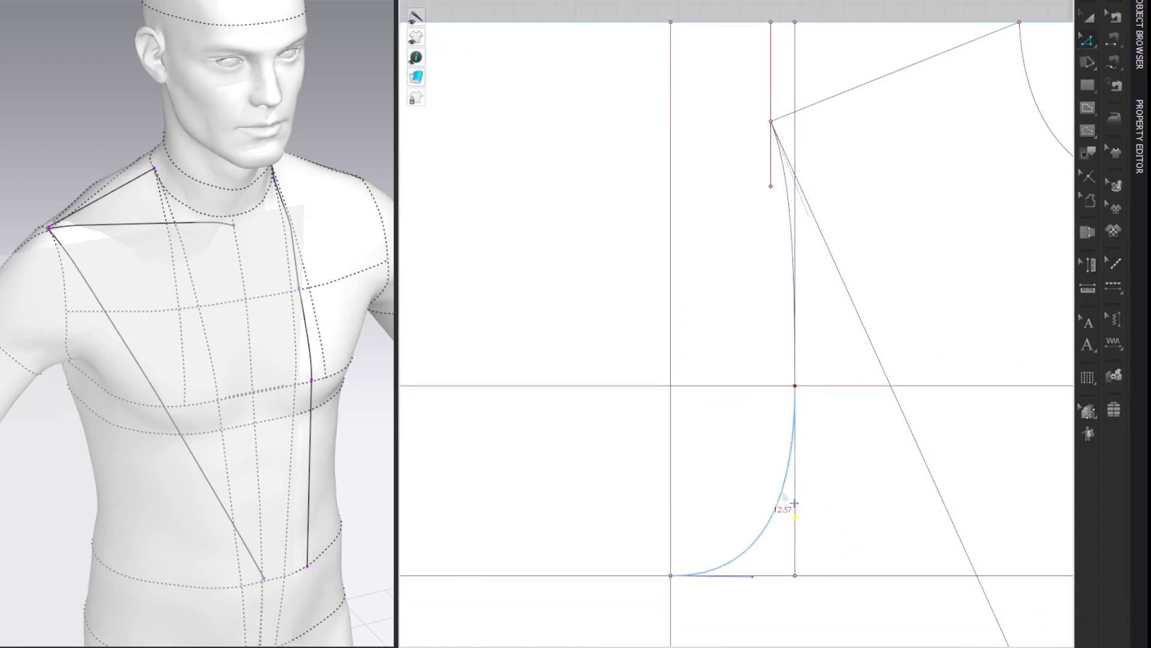
left_click_drag(753, 577, 757, 579)
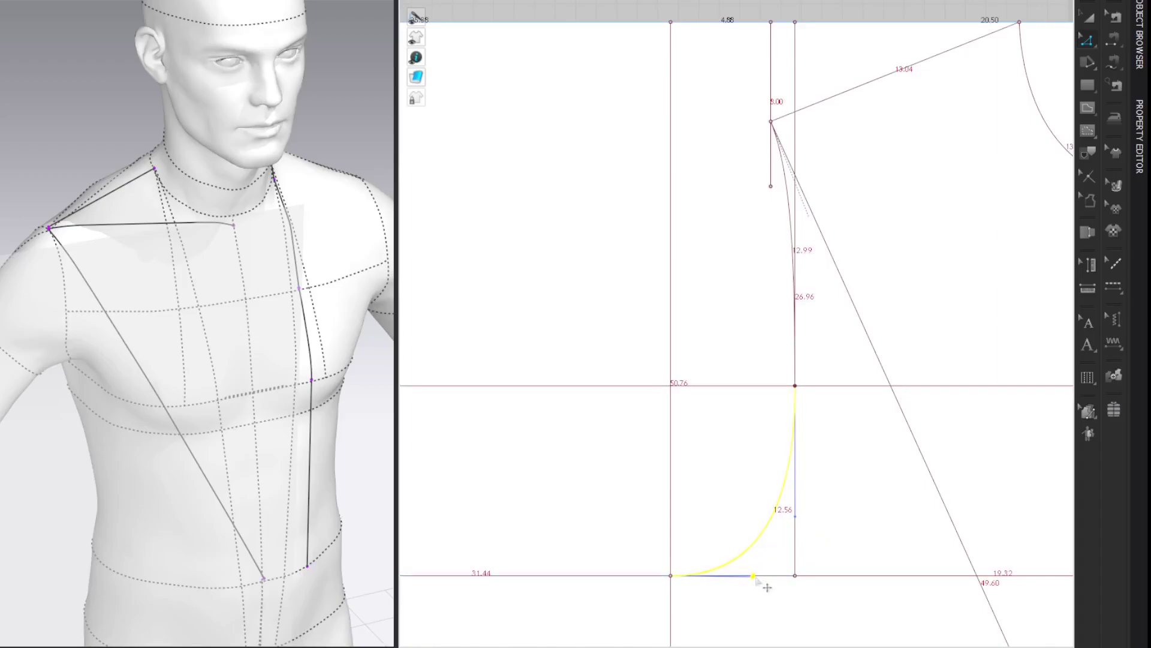
scroll(702, 428, "down", 4)
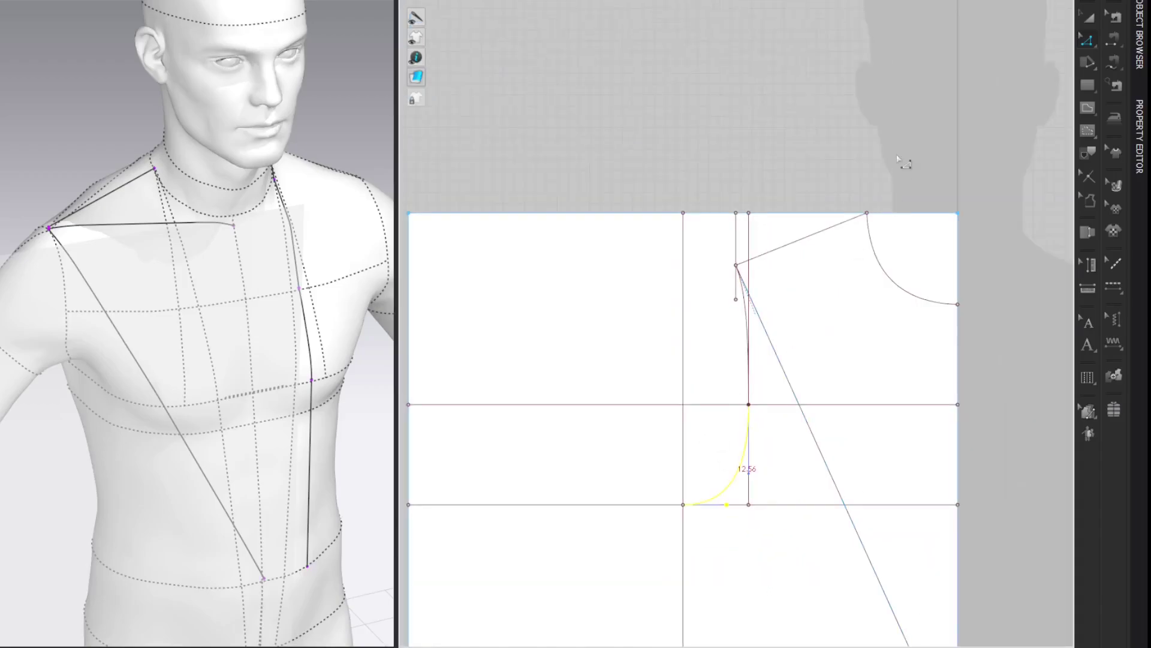
scroll(883, 155, "down", 2)
middle_click_drag(885, 150, 872, 11)
middle_click_drag(987, 115, 982, 79)
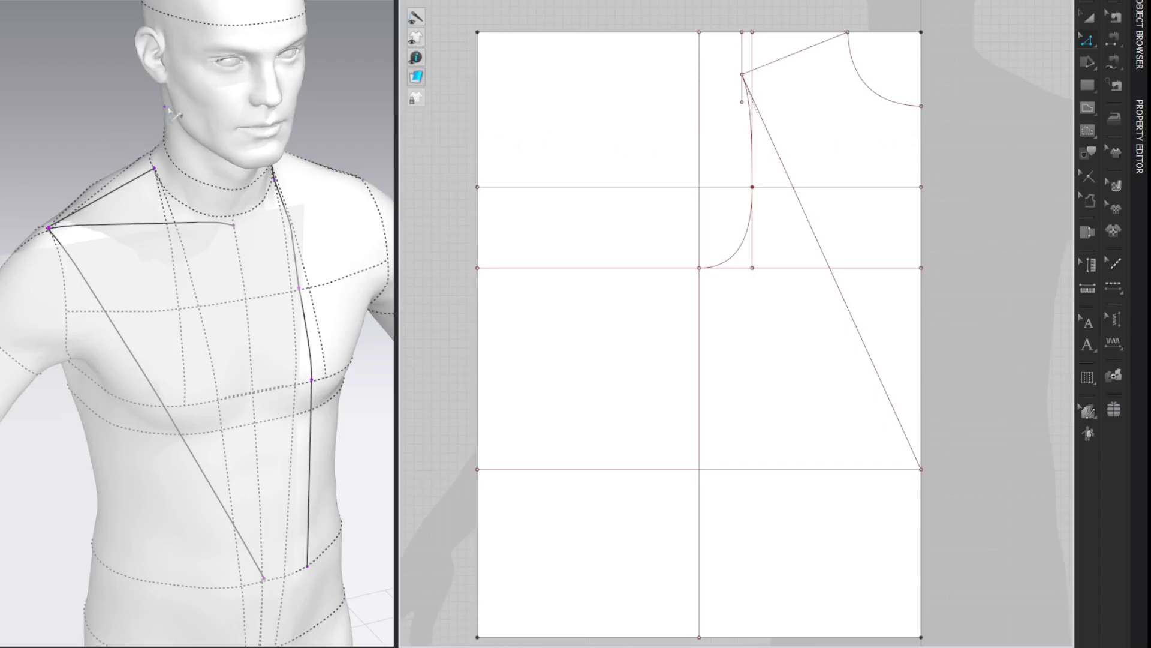
Measure the length from the centre back neck point to the shoulder tip on the avatar's back
key("q")
right_click_drag(138, 84, 329, 75)
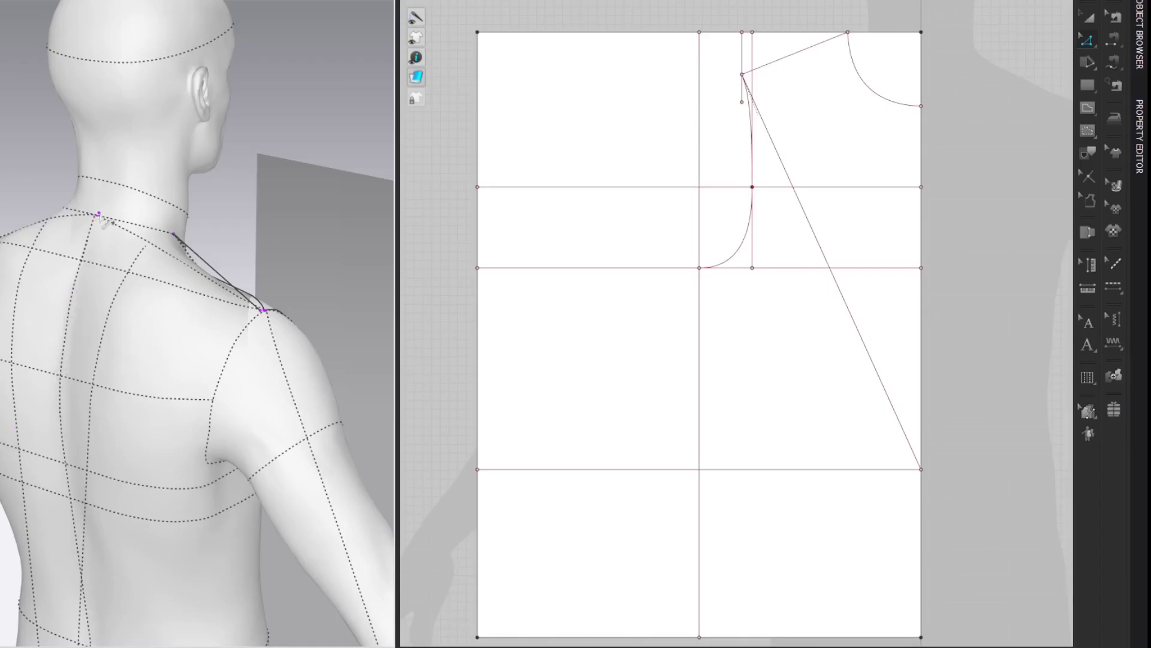
left_click(96, 213)
left_click(264, 310)
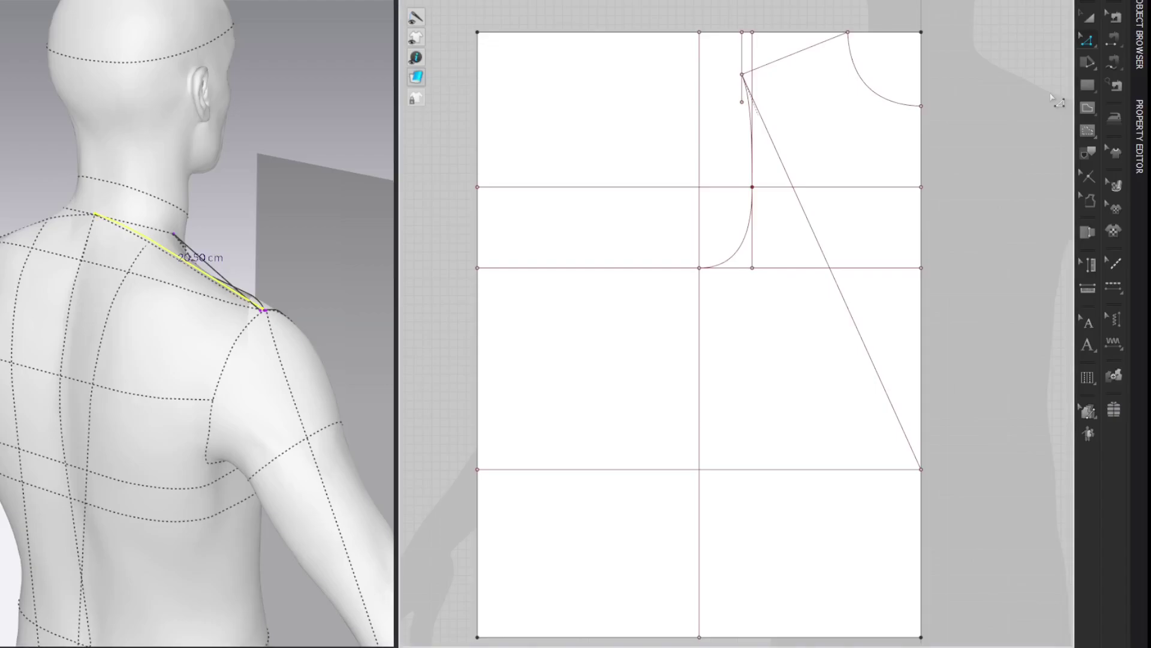
Split the back half of the top edge into two lines, calculating Line 1 as 20.5+1.3, or 21.80 cm from the centre back
right_click(509, 33)
left_click(524, 128)
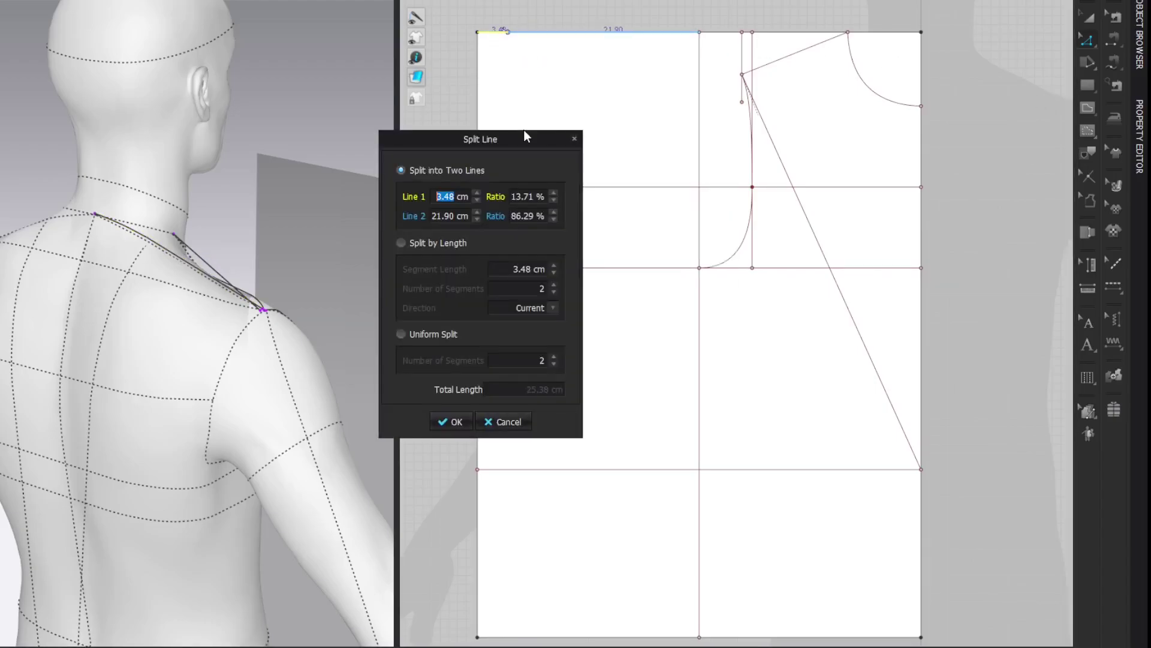
left_click(458, 204)
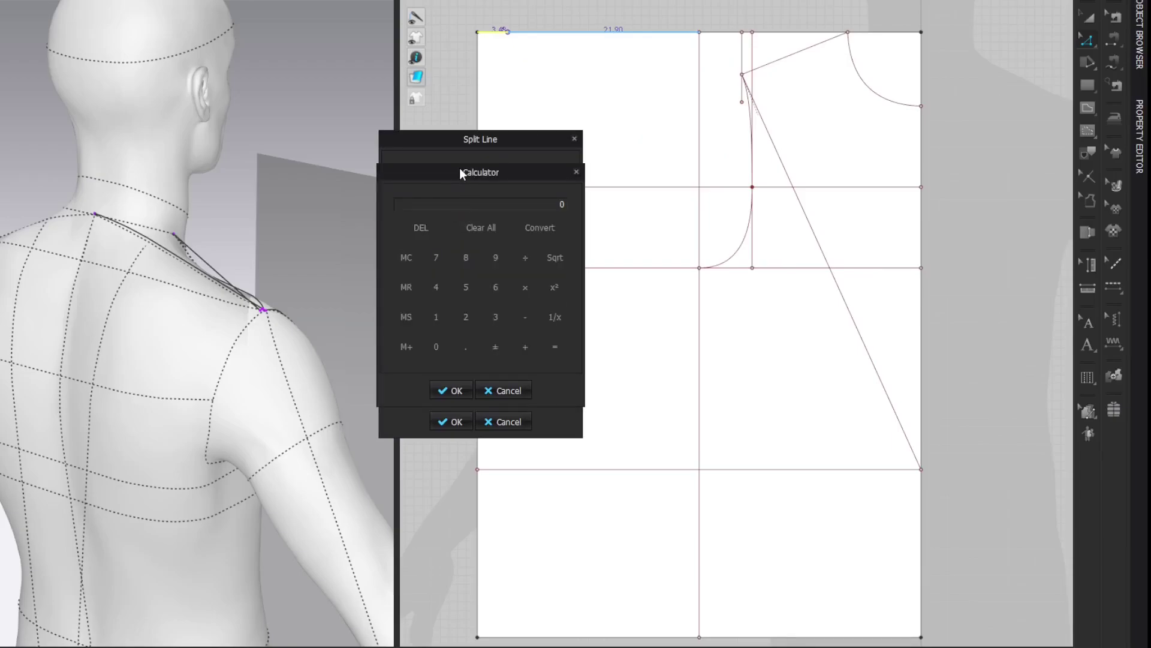
type("20.5")
type("1.")
type("3")
key("equal")
left_click(454, 393)
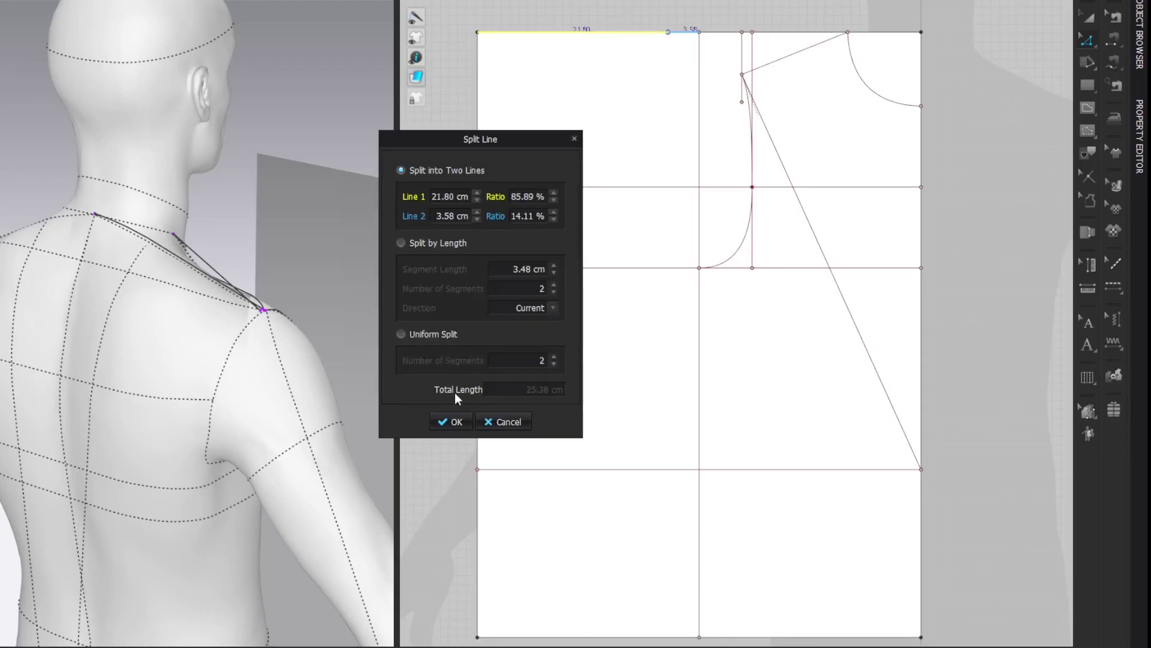
left_click(445, 422)
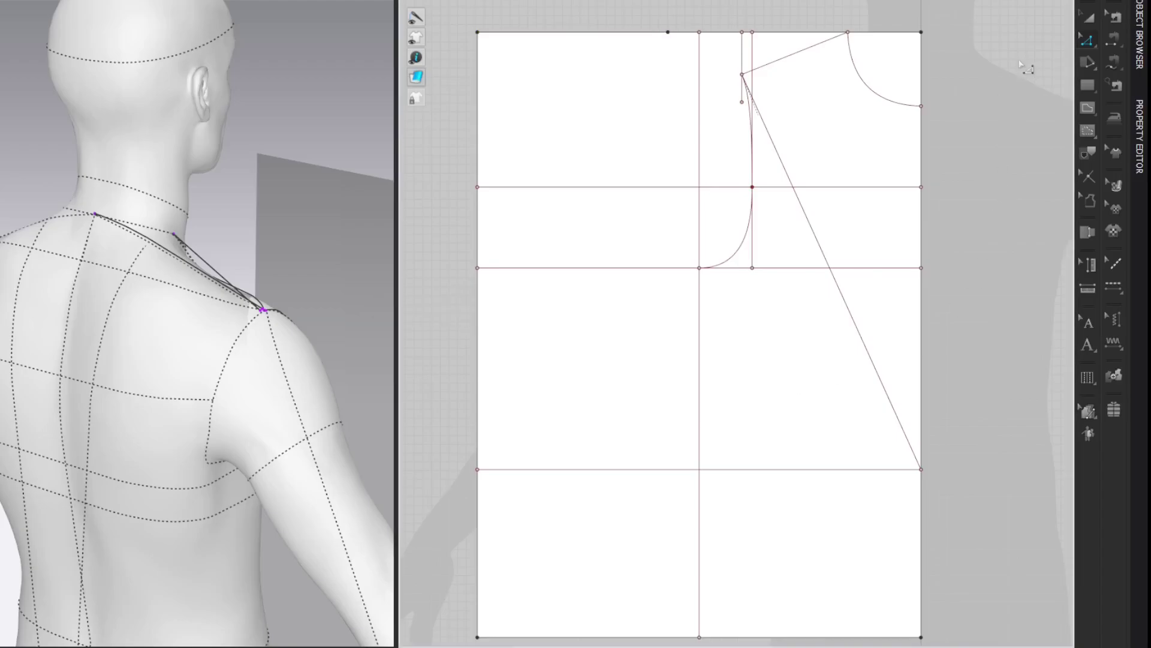
Draw an 8 cm vertical internal line down from the new split point on the back top edge
left_click(674, 61)
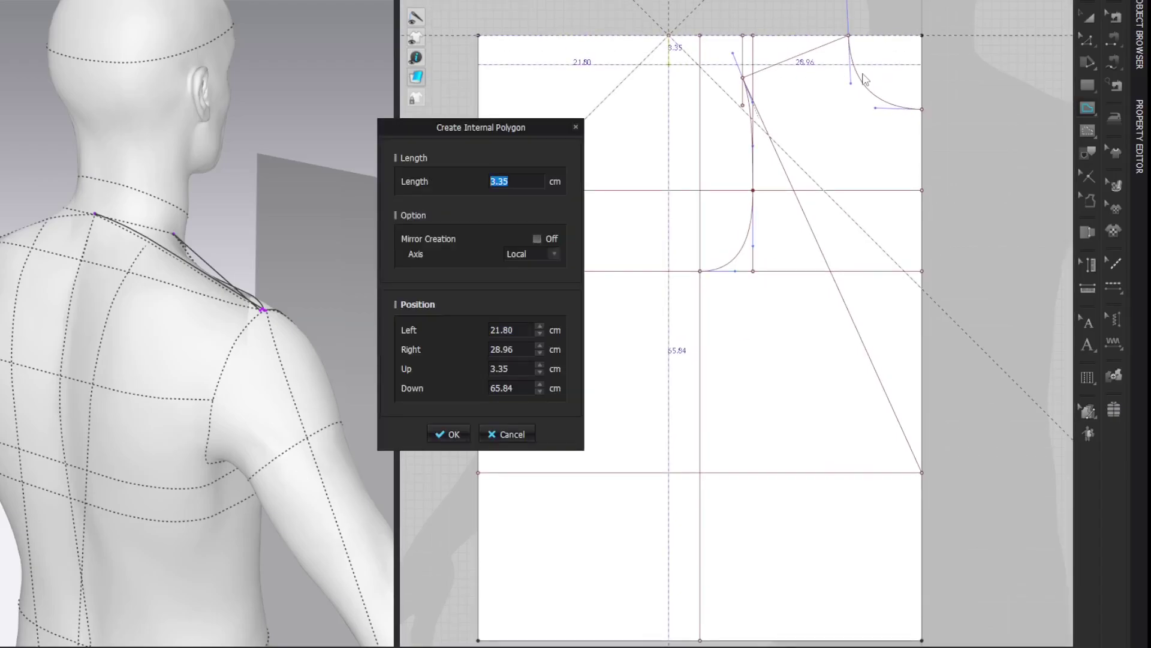
type("8")
key("Return")
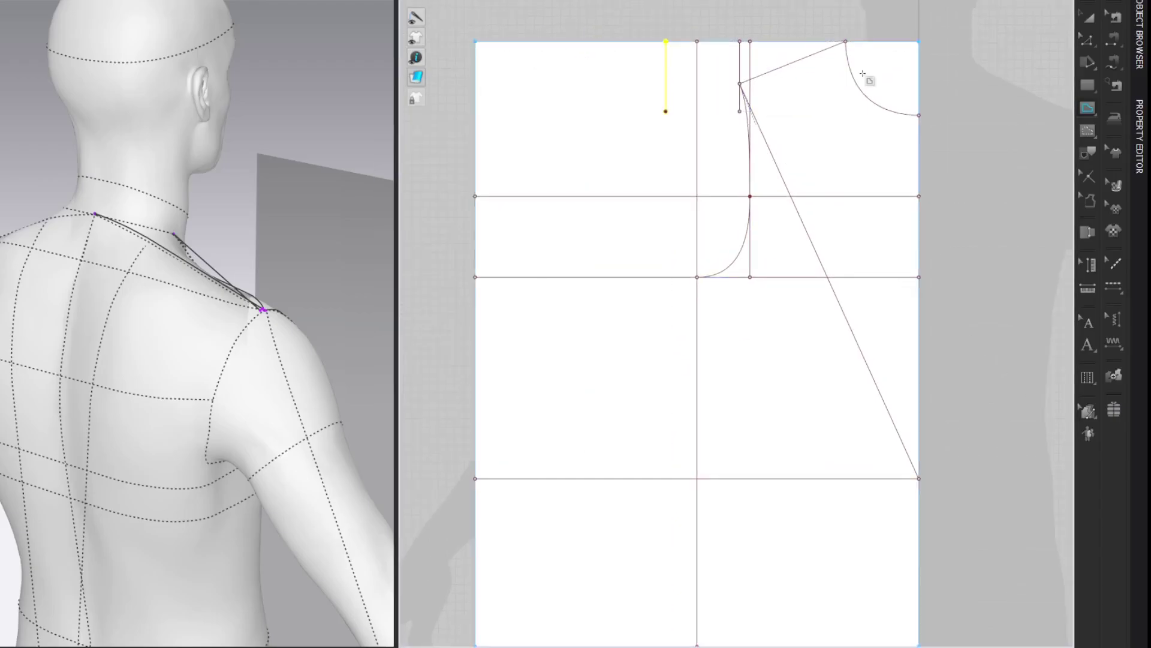
key("z")
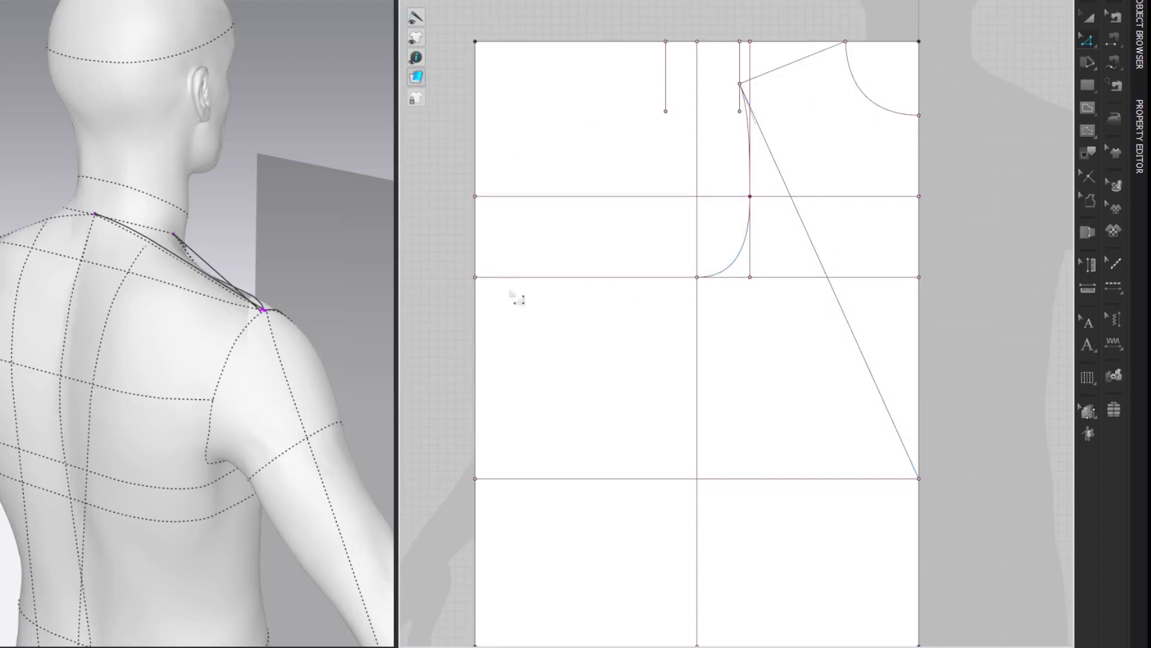
Measure the length from the right shoulder tip to the centre back waist point on the avatar's back
middle_click_drag(324, 282, 325, 217)
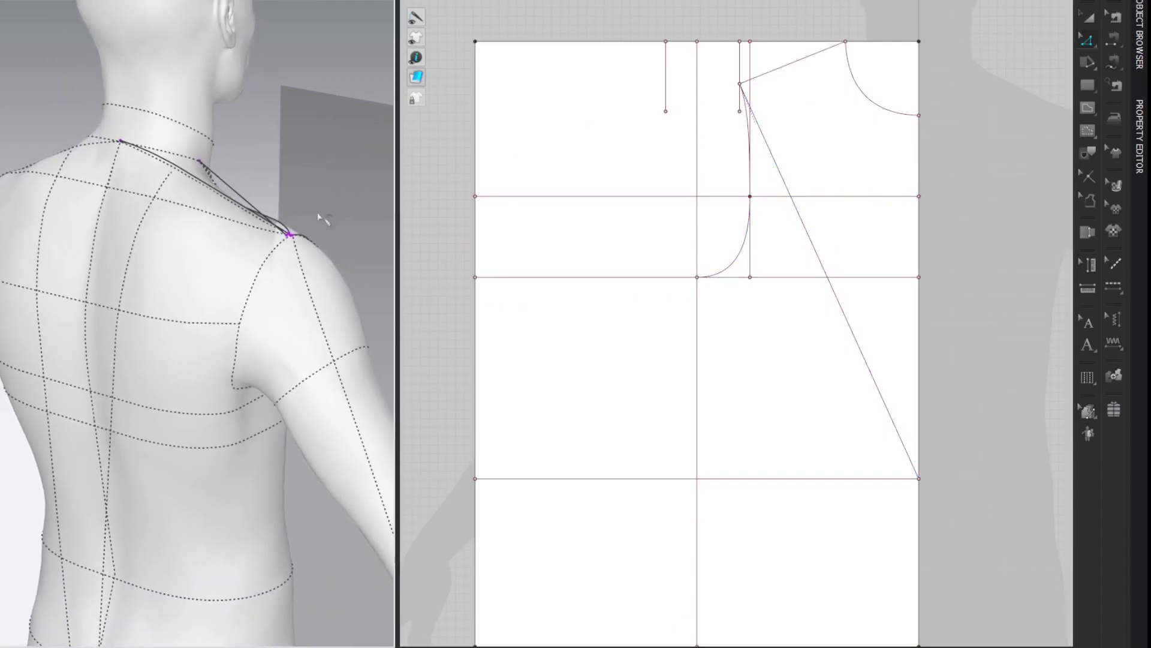
right_click_drag(323, 217, 338, 213)
middle_click_drag(337, 213, 296, 172)
right_click_drag(296, 172, 303, 183)
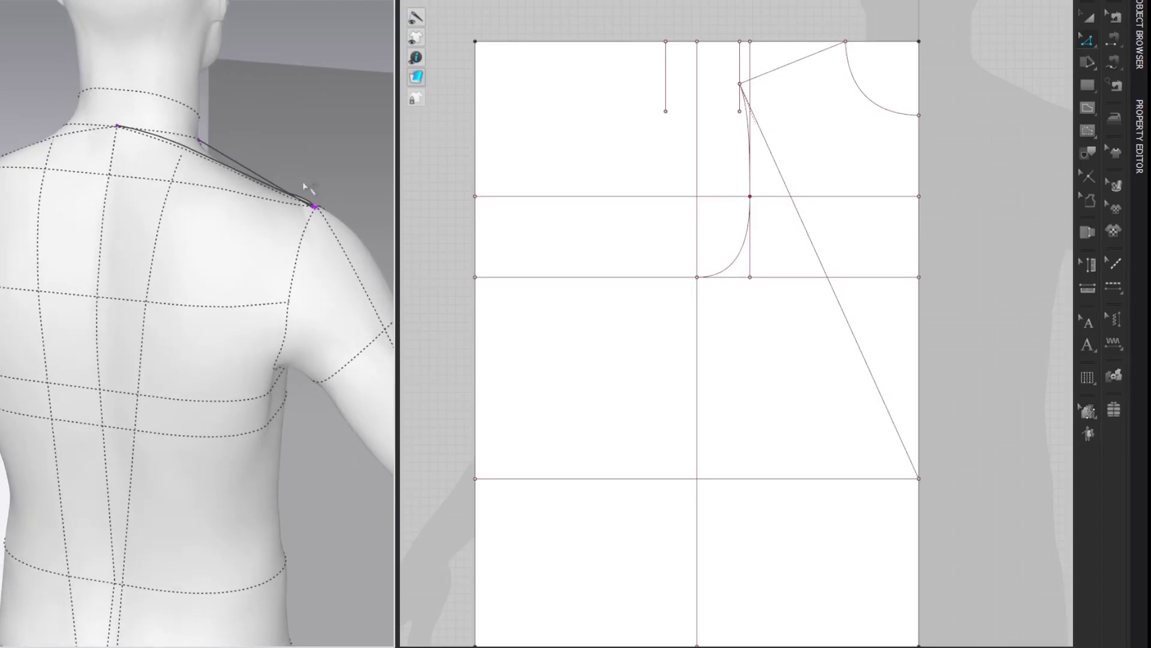
left_click(315, 208)
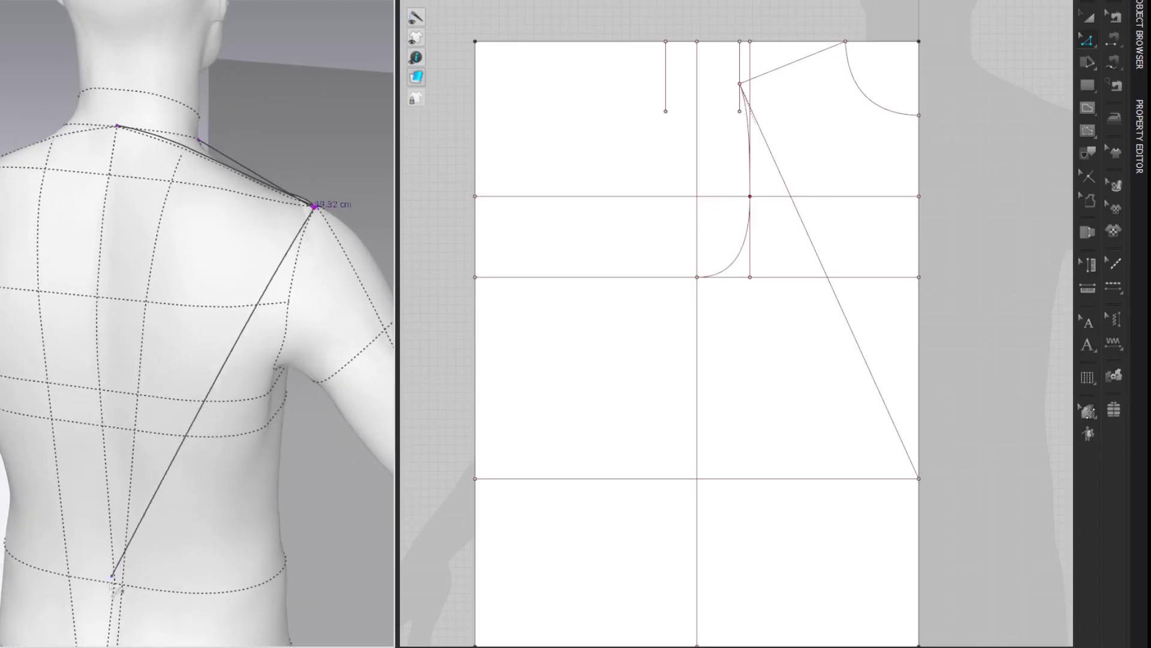
left_click(115, 583)
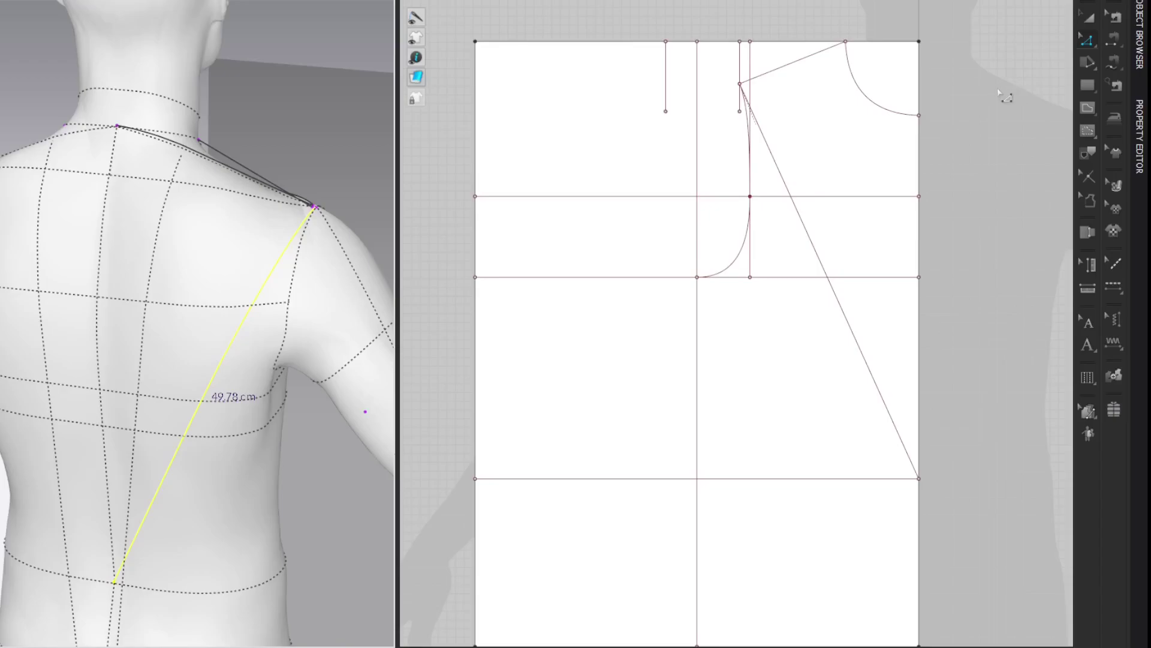
Draw a diagonal internal line about 50.70 cm long from the centre back waist point to the vertical guide below the back top edge
key("h")
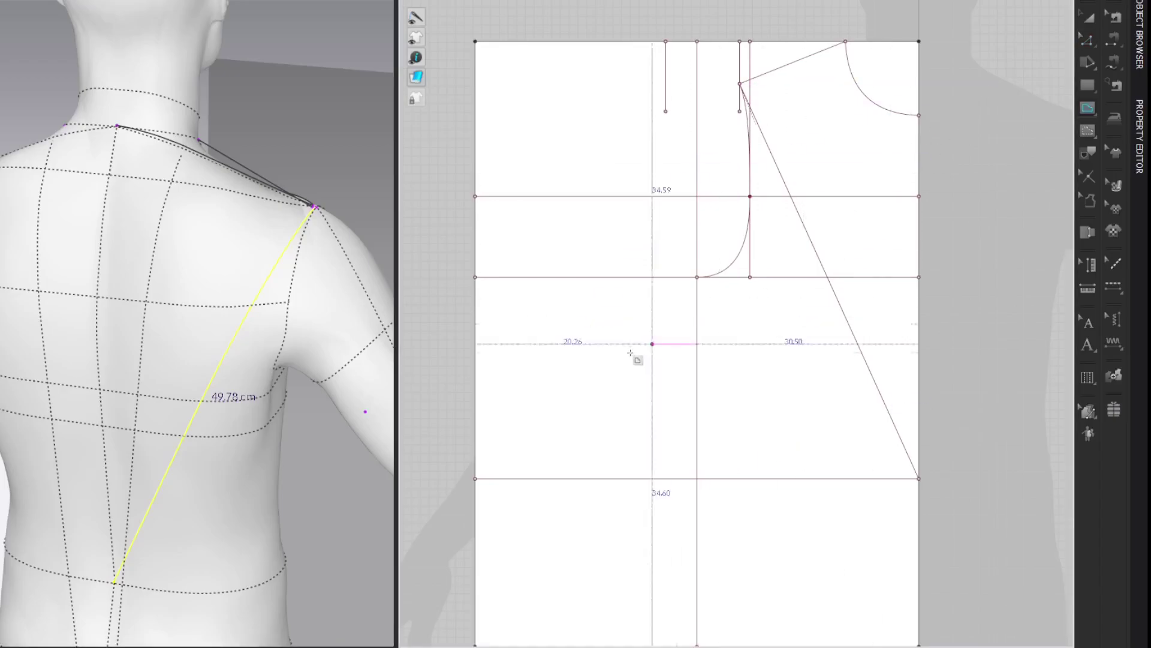
left_click(475, 478)
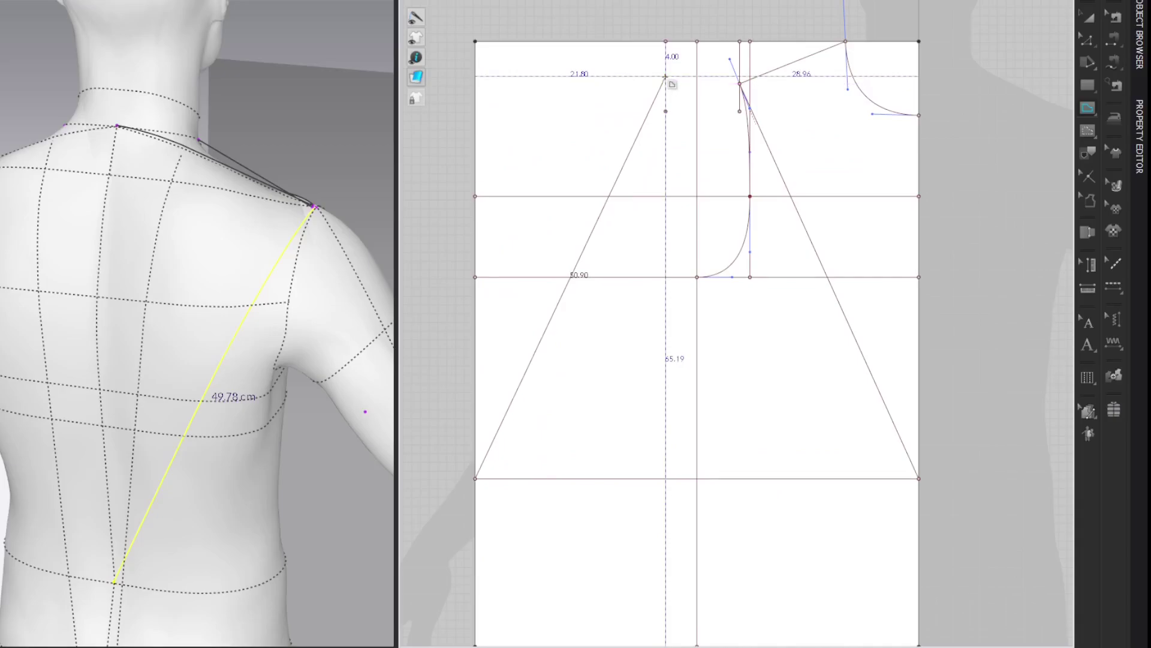
scroll(666, 82, "up", 2)
scroll(667, 80, "up", 2)
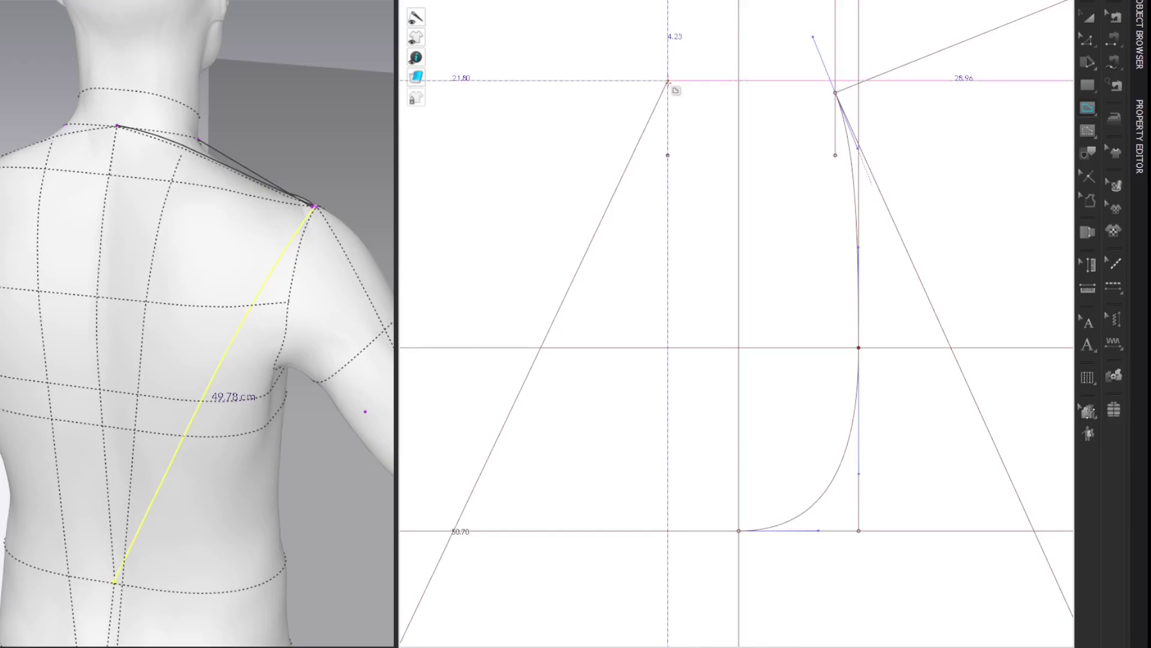
left_click(668, 80)
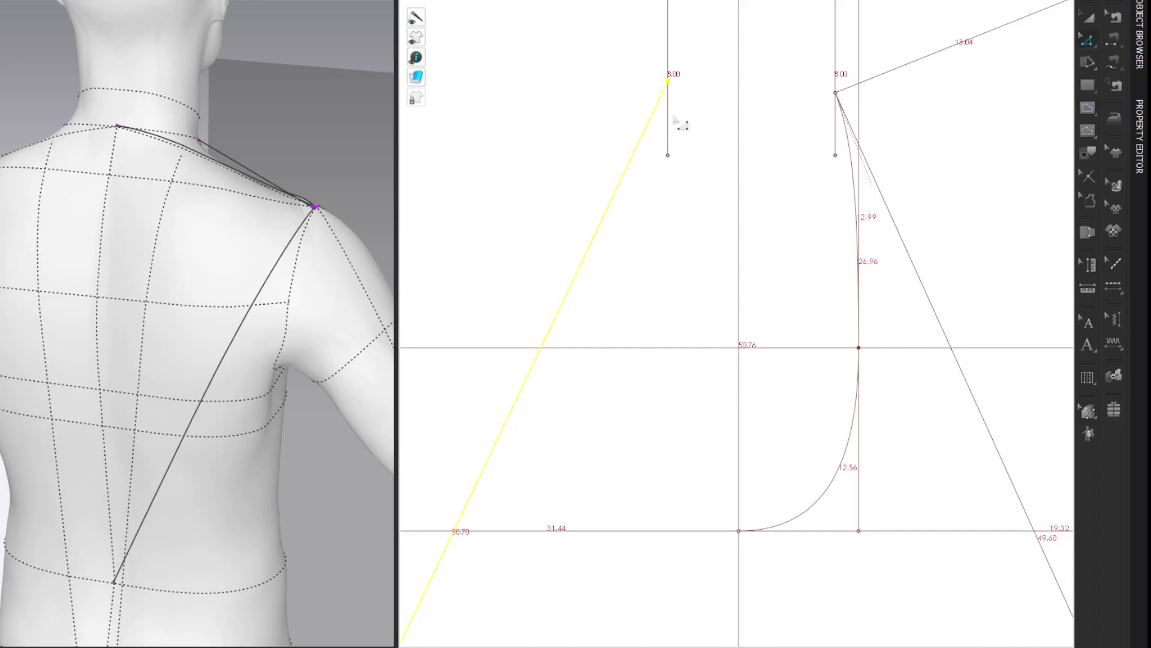
scroll(670, 114, "down", 3)
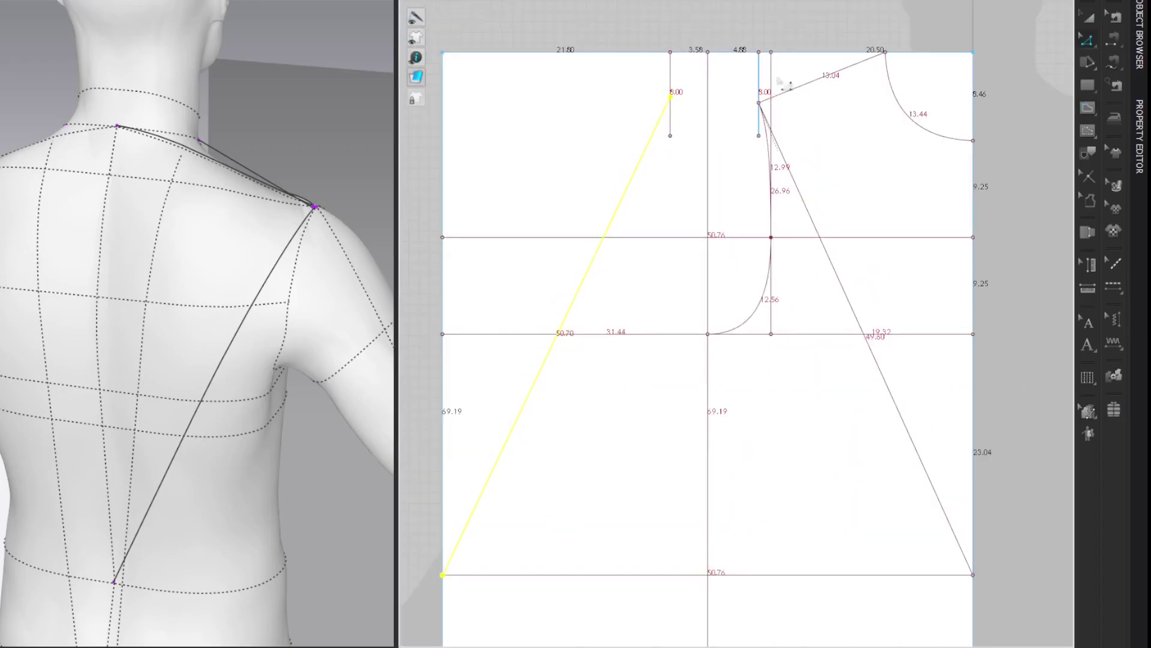
middle_click_drag(1031, 51, 1033, 30)
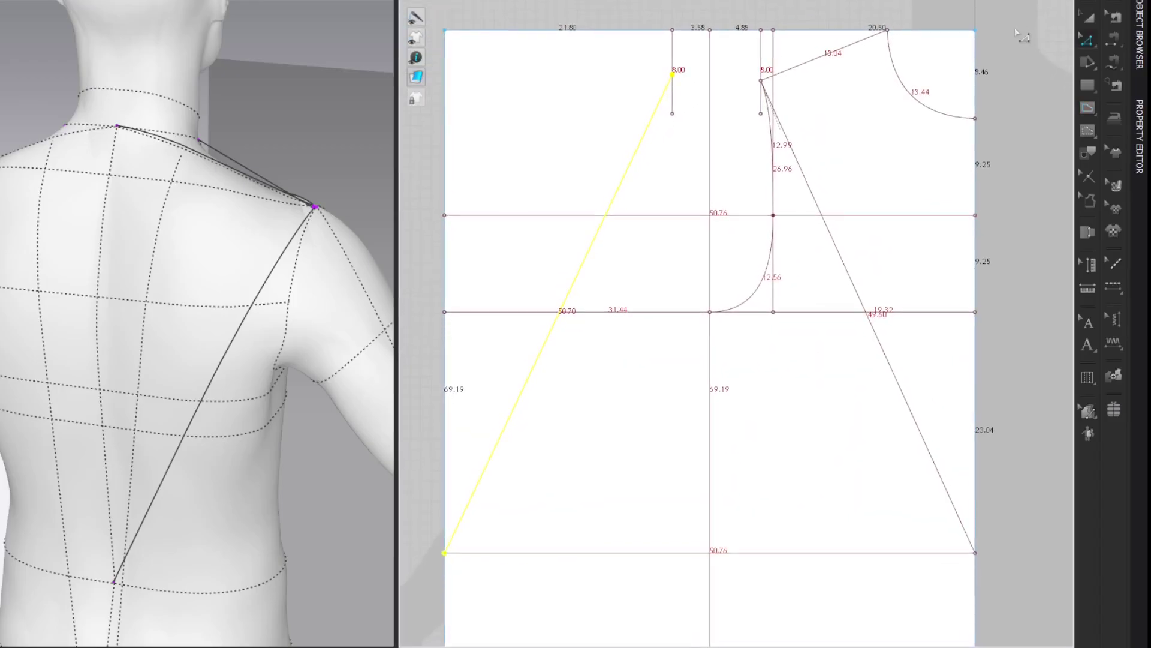
left_click(1020, 36)
scroll(1020, 36, "down", 1)
middle_click_drag(1019, 37, 1013, 22)
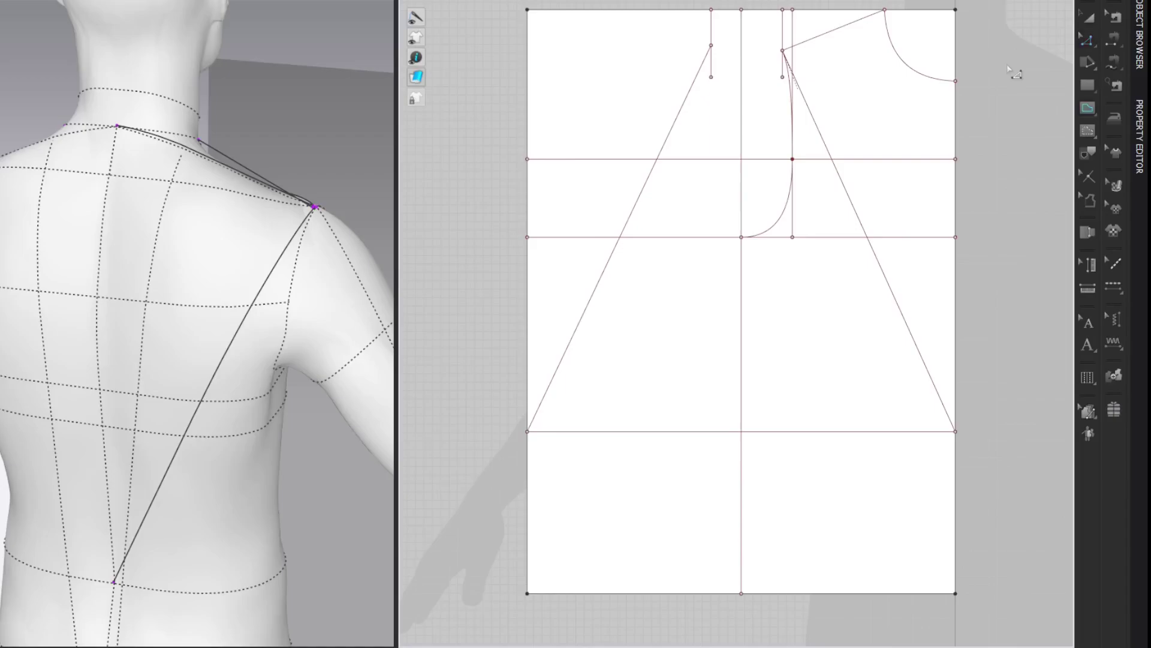
Check the front neck width, and split the back top edge into two lines with Line 1 at 8.69 cm from the centre back
key("g")
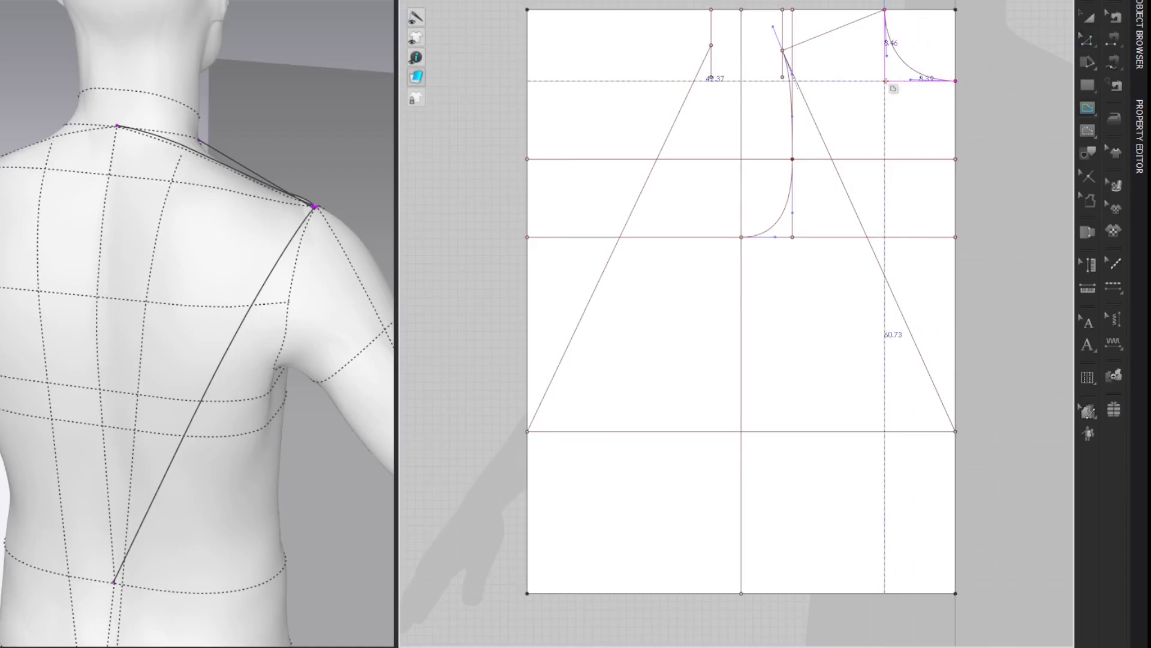
left_click_drag(894, 88, 899, 93)
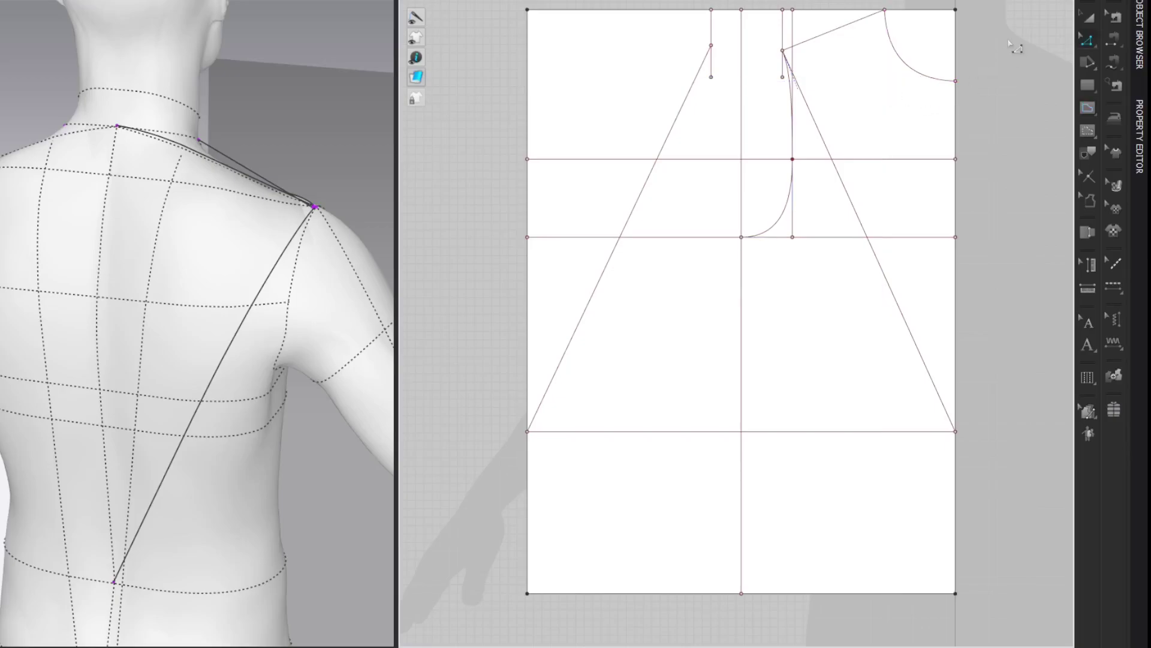
right_click(545, 10)
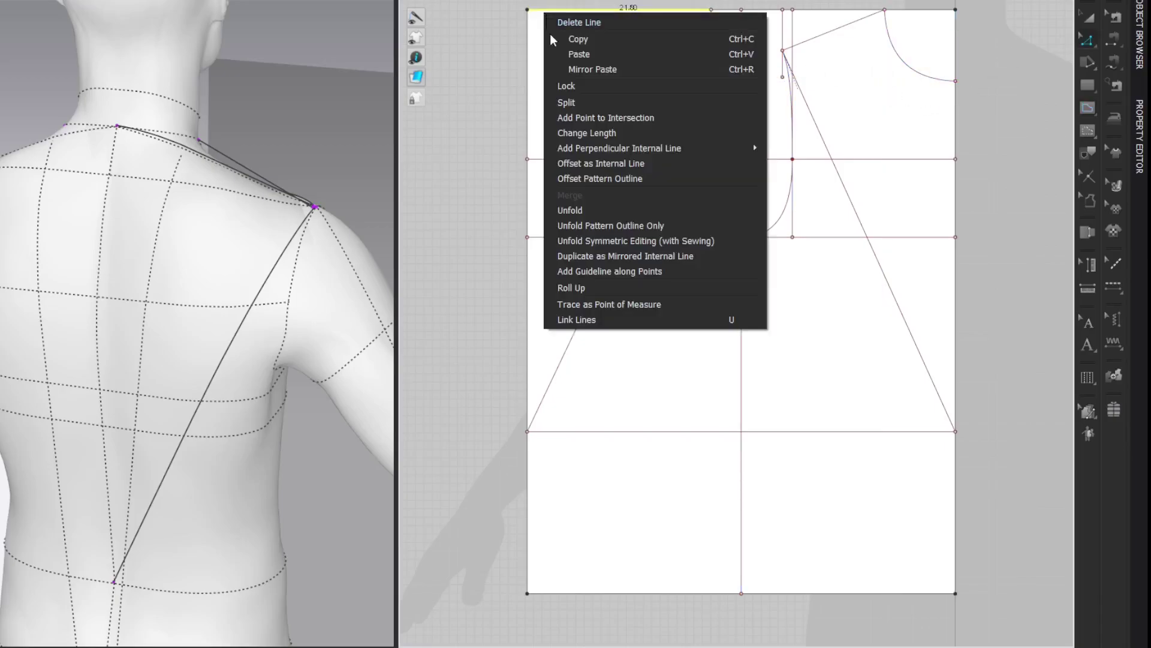
left_click(567, 102)
left_click(454, 199)
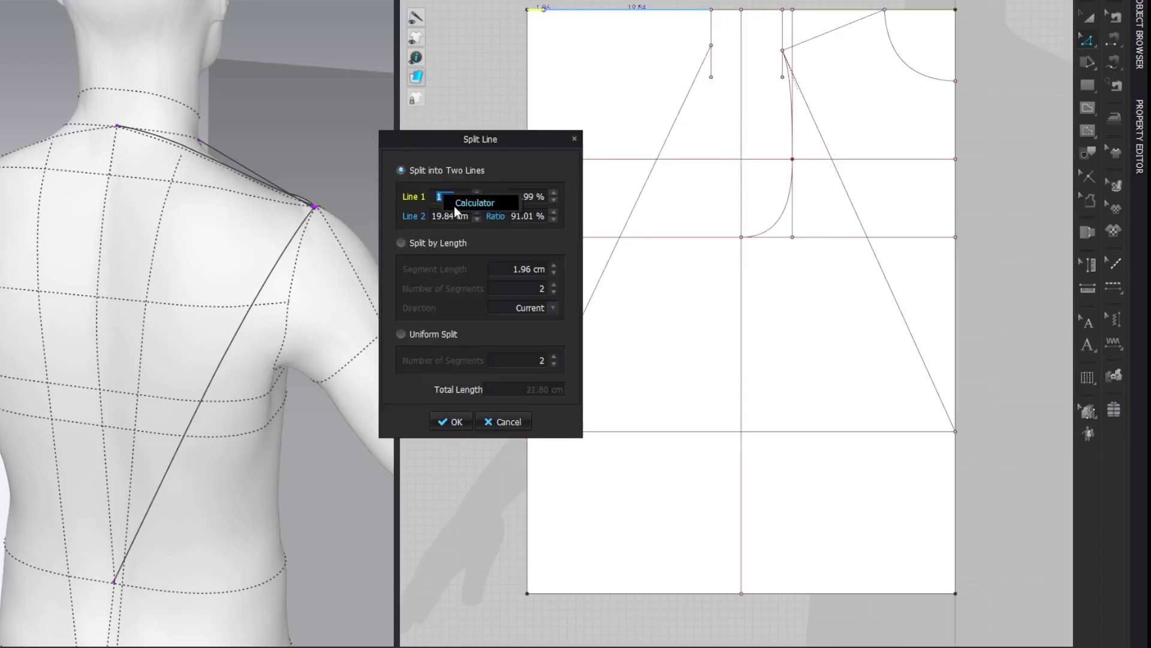
left_click(458, 204)
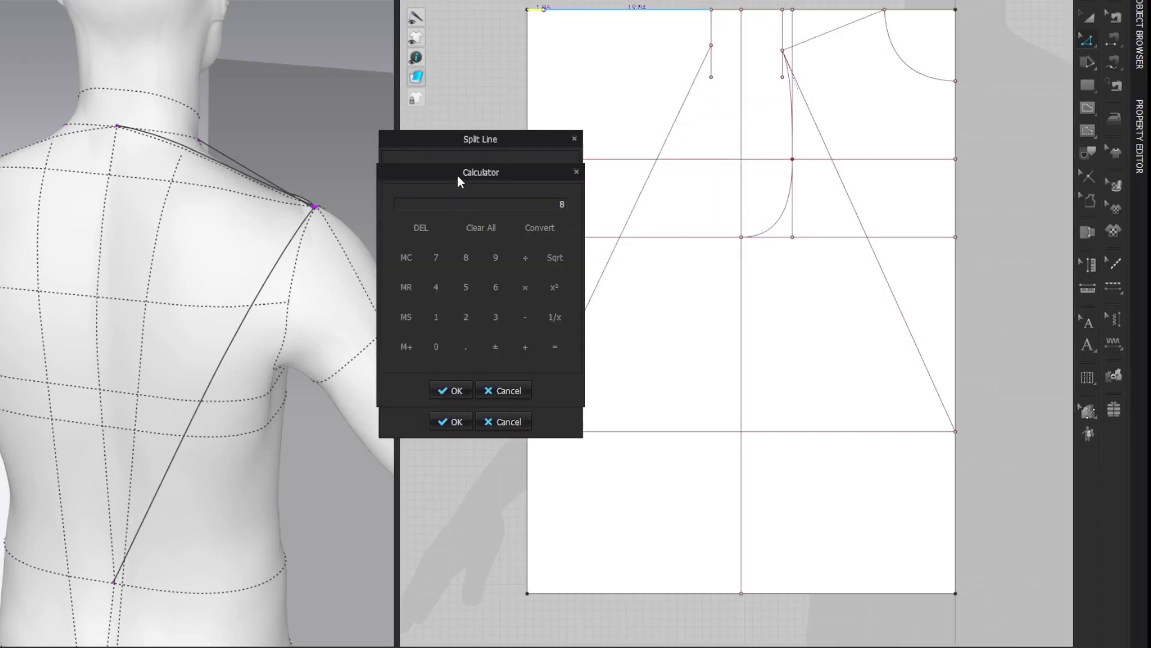
type("8.39")
key("BackSpace")
key("BackSpace")
type("69")
left_click(454, 393)
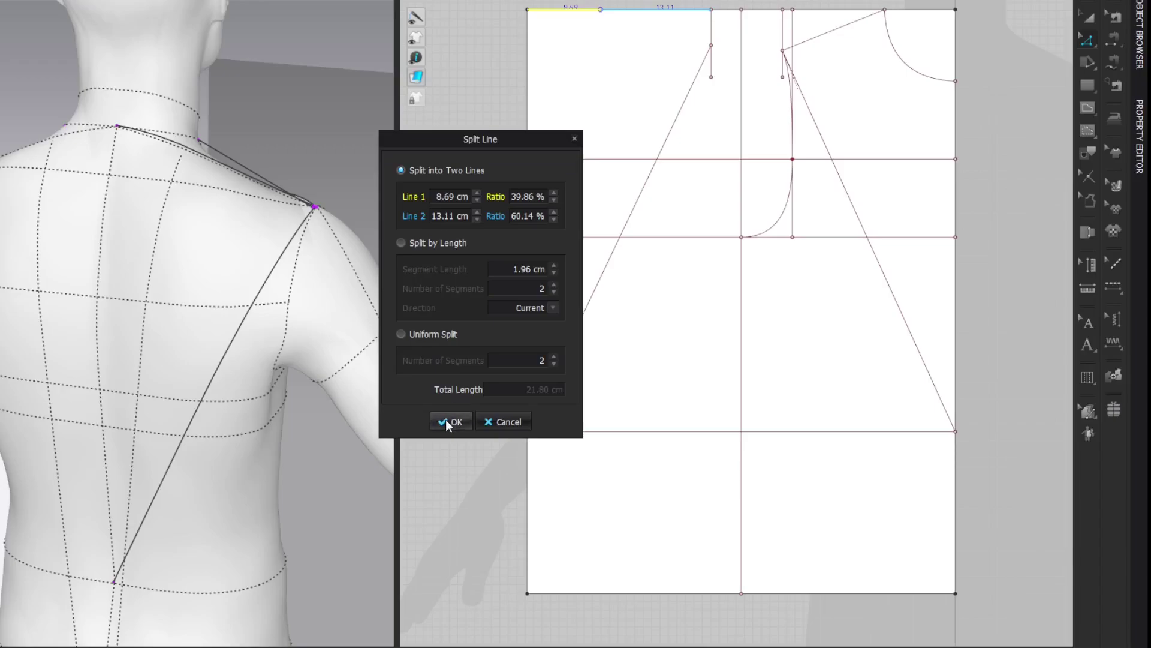
left_click(449, 422)
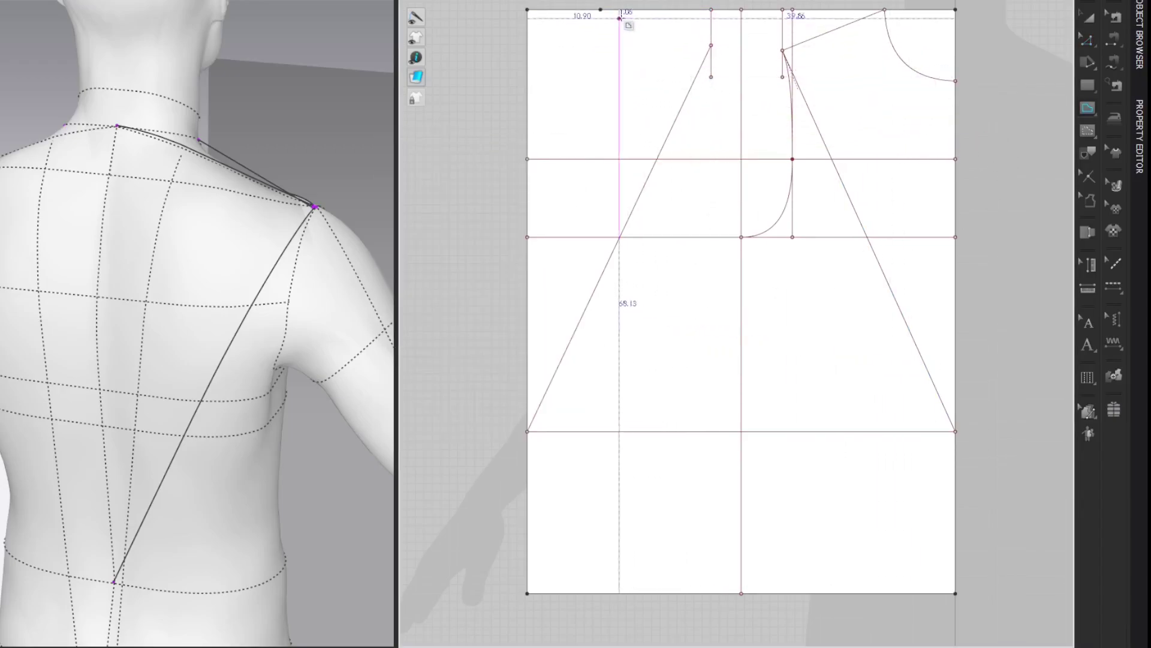
Draw the back shoulder line from the new neck point on the top edge to the upper end of the back diagonal line
left_click(600, 10)
double_click(712, 45)
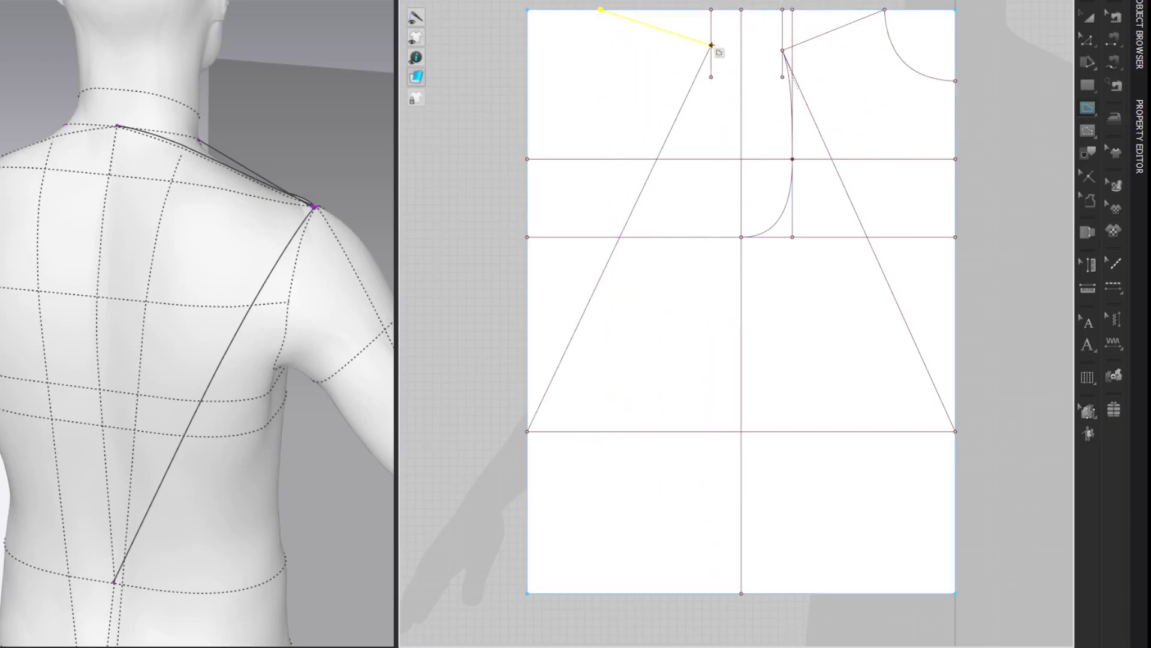
key("z")
left_click(1003, 125)
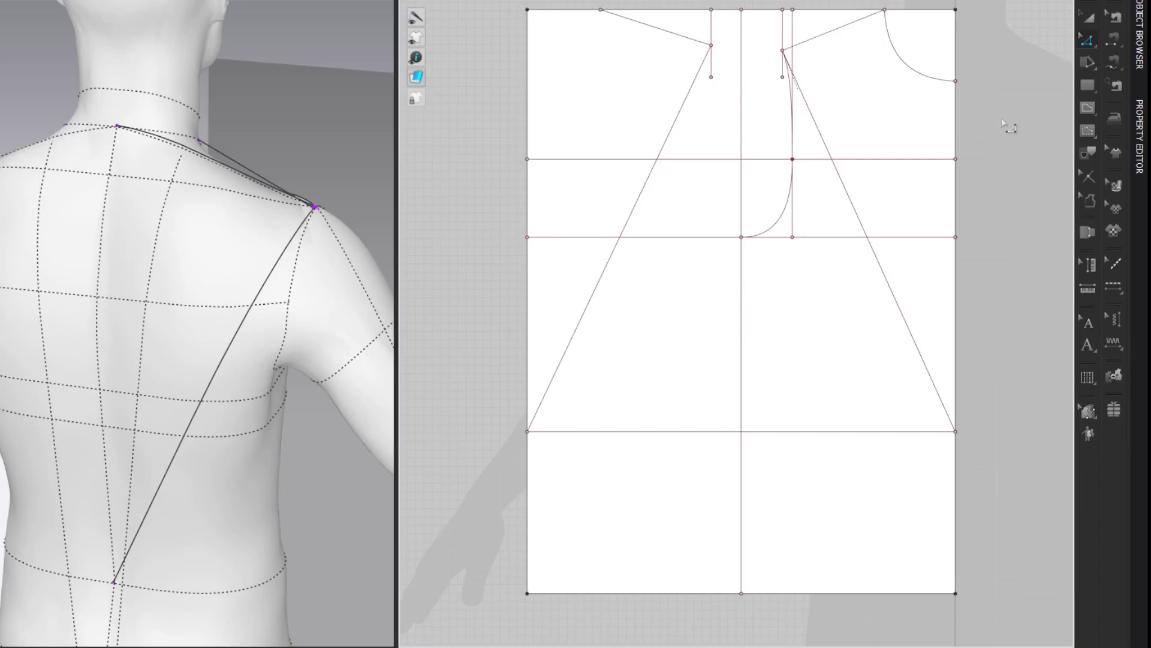
Add points to the centre back edge where the horizontal internal lines intersect it
left_click(531, 270)
right_click(531, 270)
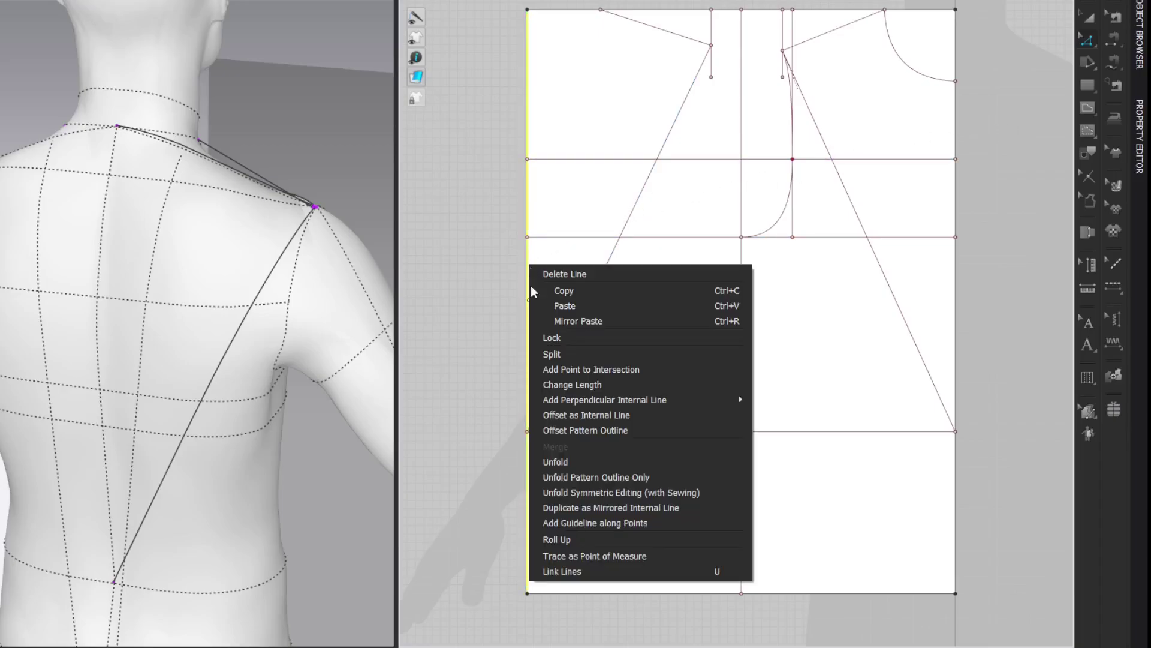
left_click(585, 368)
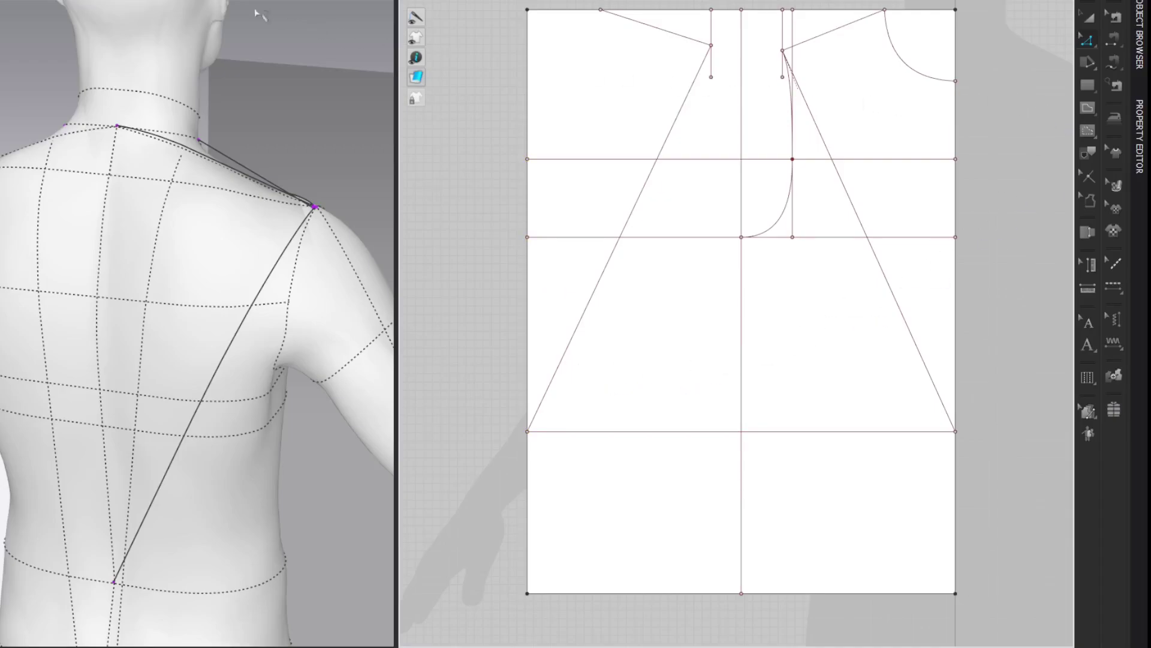
Look up the avatar's CB Neck to Waist measurement in its size details
left_click(190, 65)
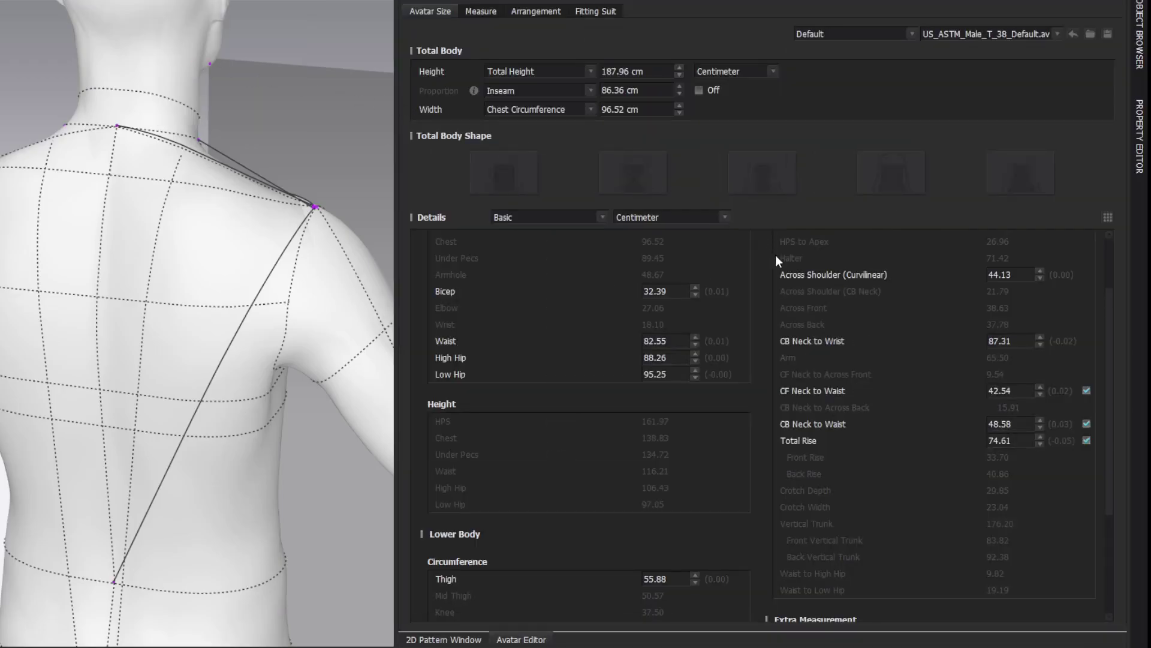
mouse_move(797, 428)
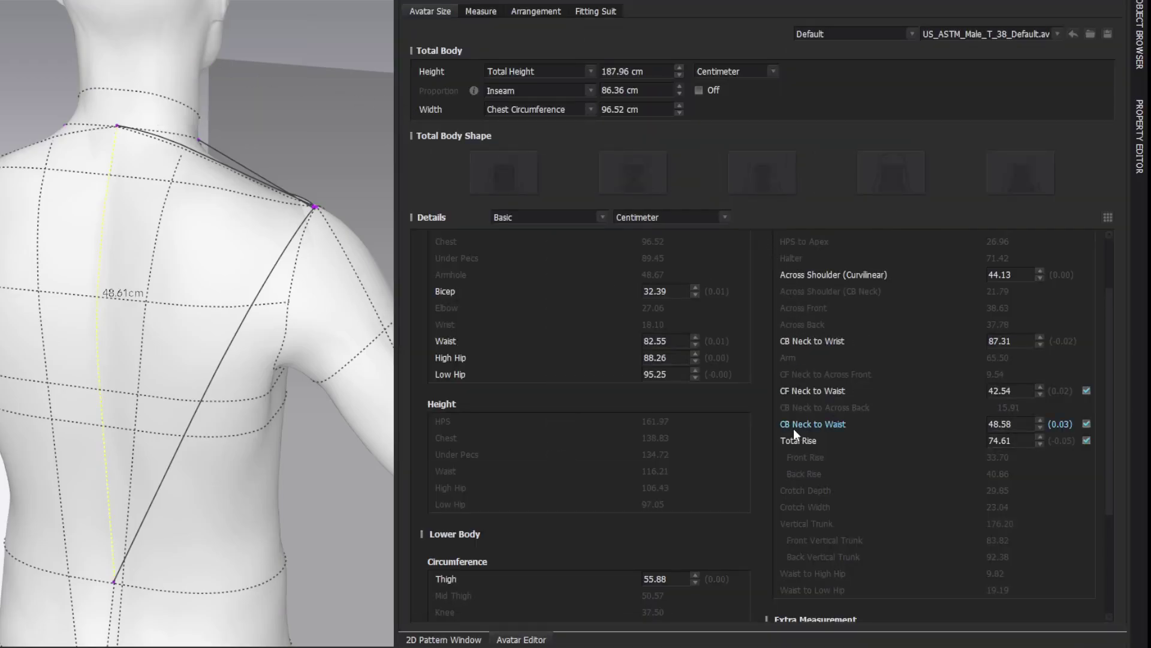
left_click(1029, 423)
left_click(1126, 2)
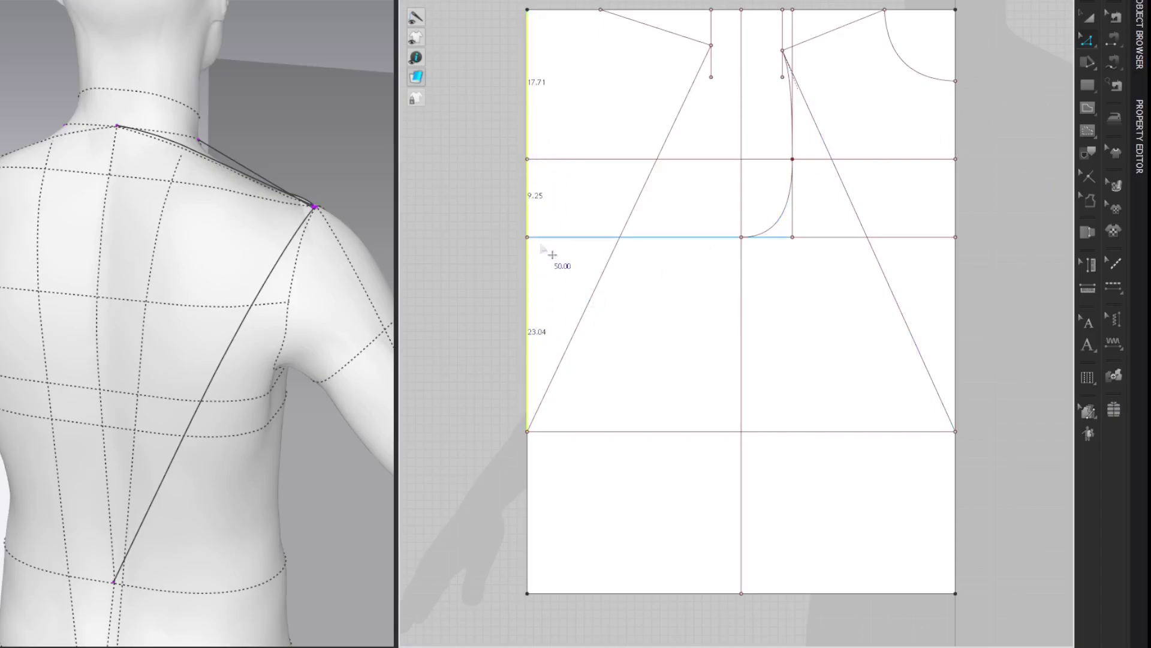
Split the centre back edge above the waist into two lines, with Line 1 at 48.58 cm up from the waist
right_click(527, 279)
left_click(559, 369)
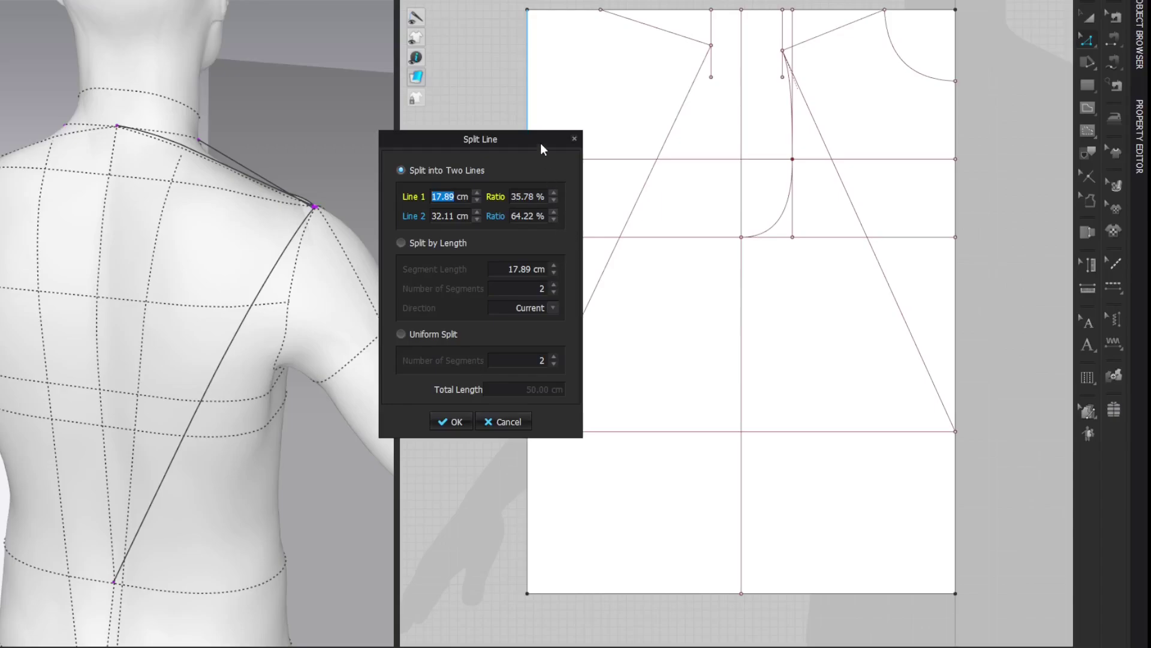
left_click_drag(541, 143, 382, 122)
type("48.5")
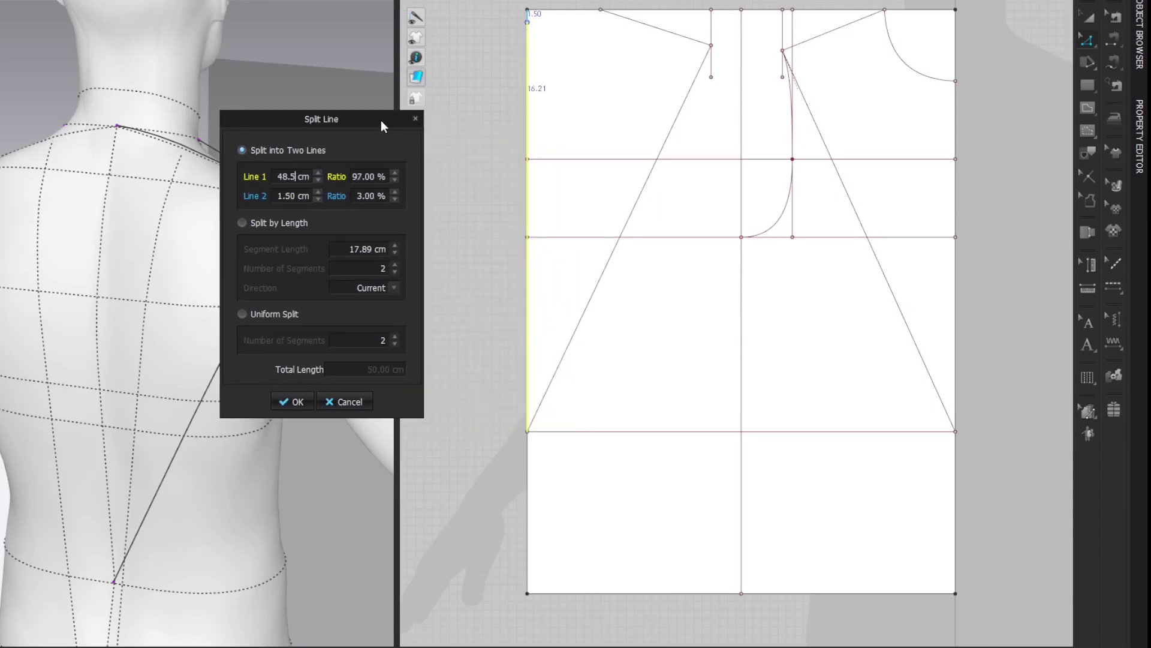
type("8")
key("Return")
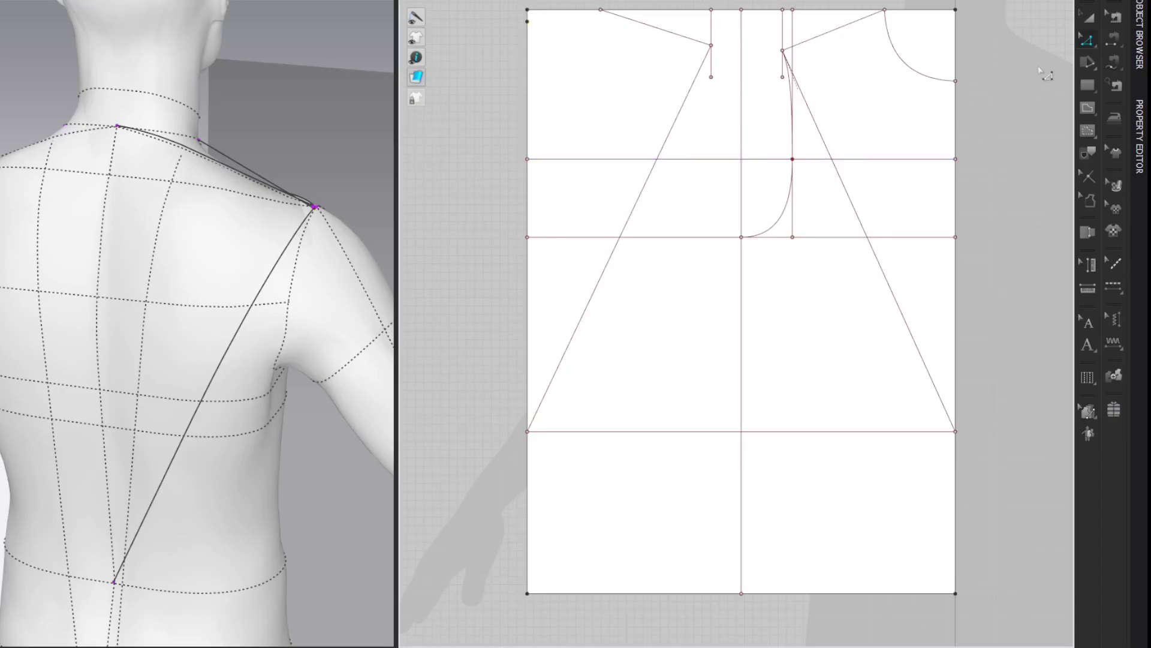
Draw the back neckline from the new centre back point to the shoulder neck point and curve it to about 9.02 cm
key("g")
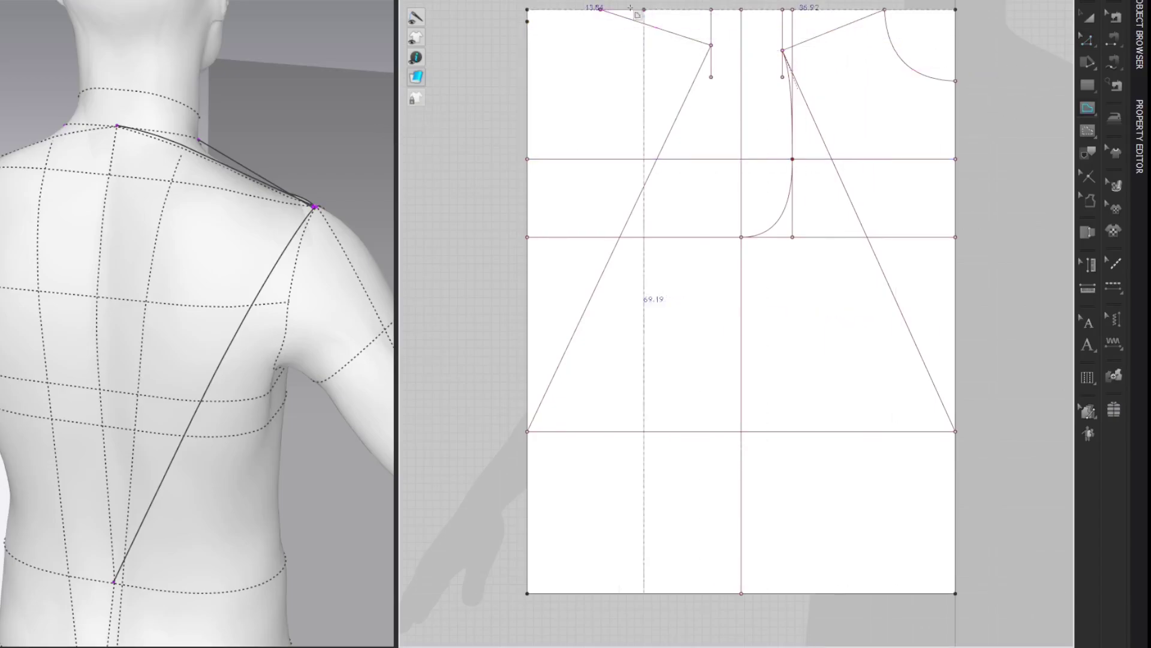
left_click(527, 21)
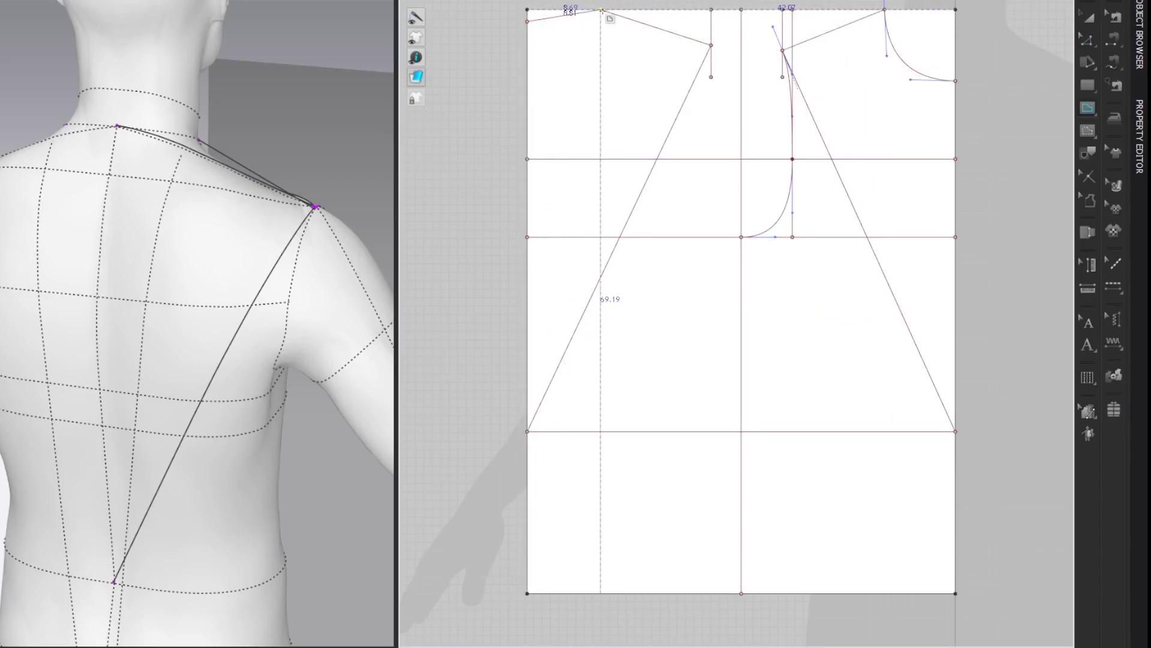
left_click(600, 9)
key("c")
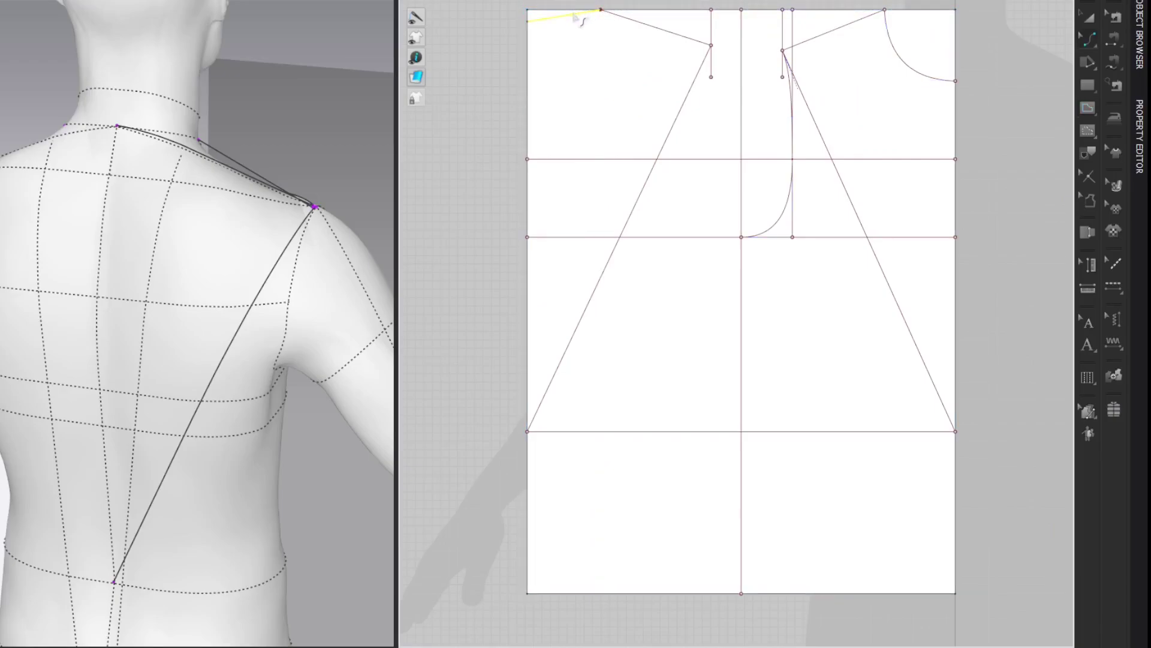
left_click_drag(574, 16, 605, 32)
key("z")
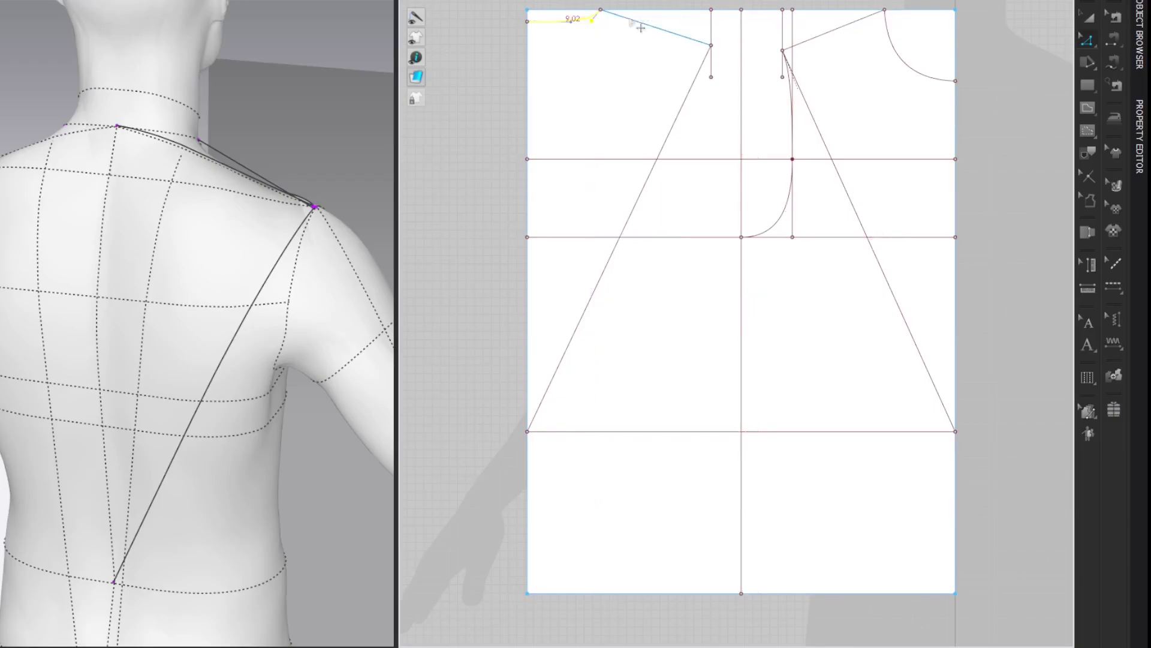
left_click(1028, 42)
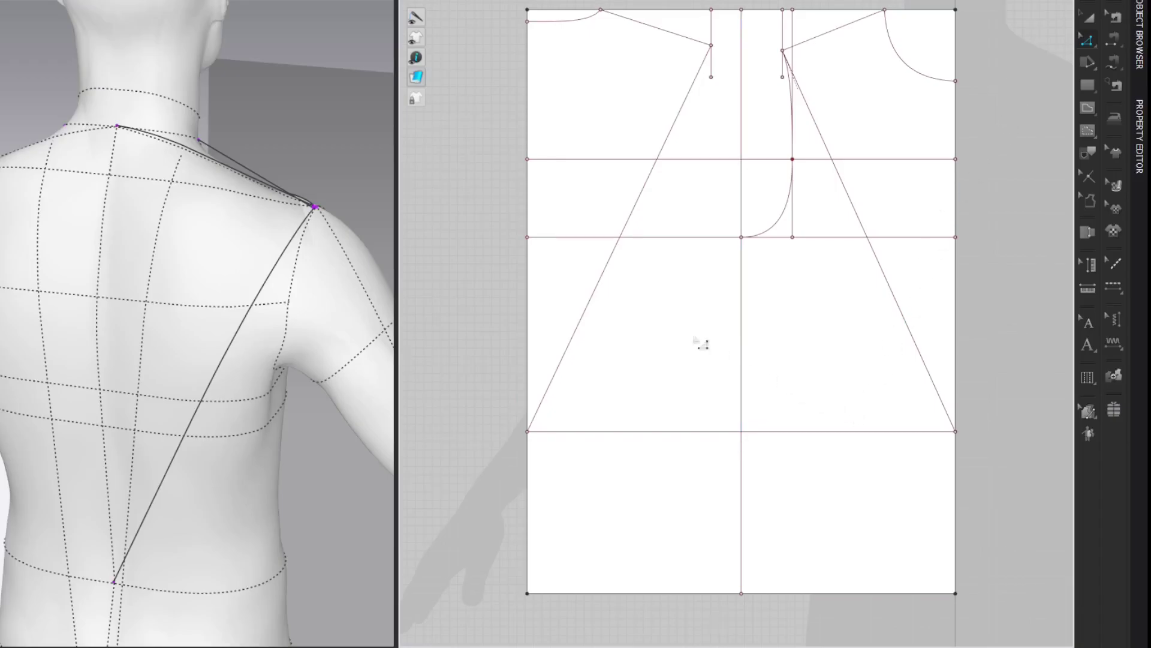
Look up the avatar's Across Back measurement in its size details
right_click(155, 6)
left_click(180, 66)
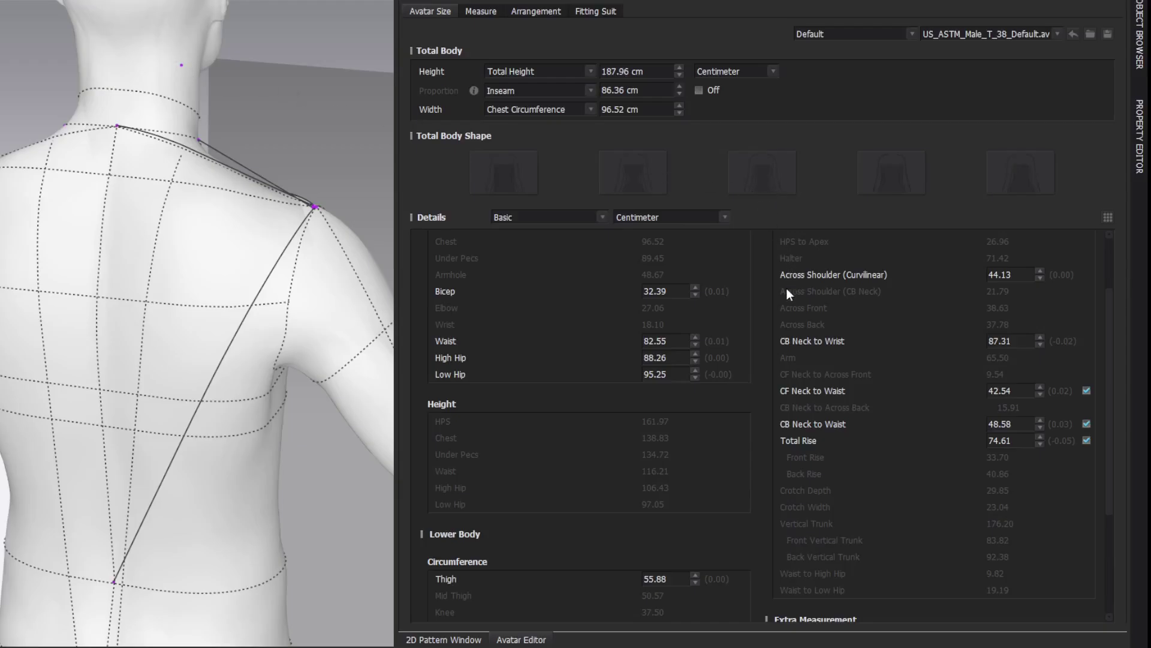
scroll(785, 295, "up", 2)
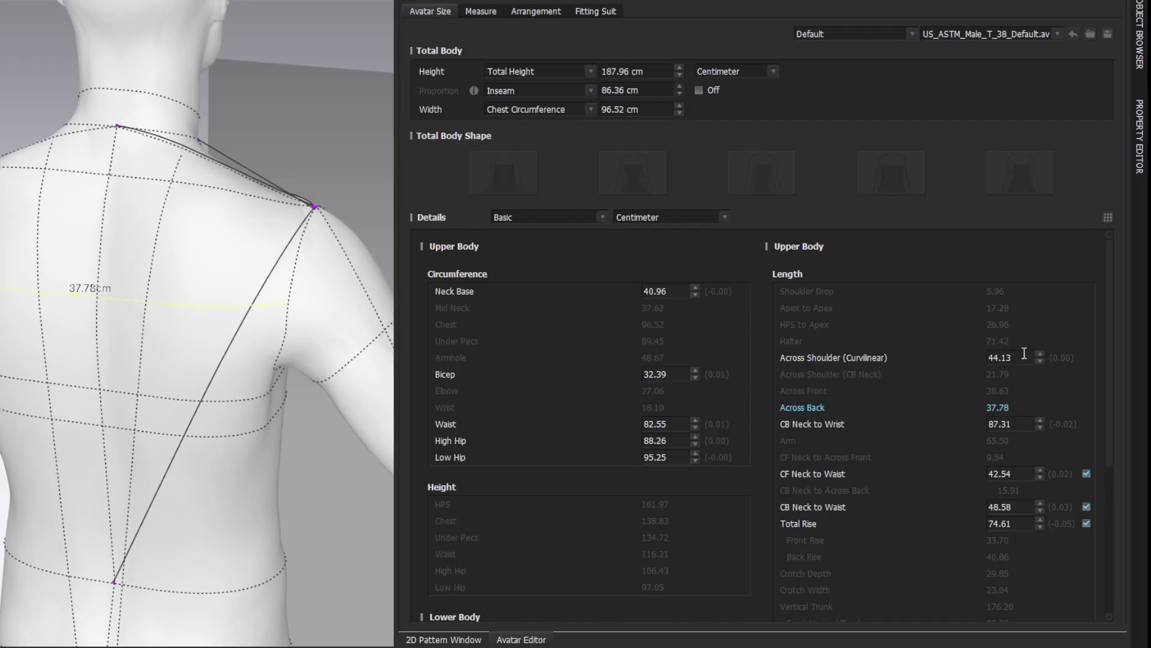
Split the chest line on the back half into two lines, with Line 1 at half of 37.78, i.e. 18.89 cm from centre back
left_click(1123, 2)
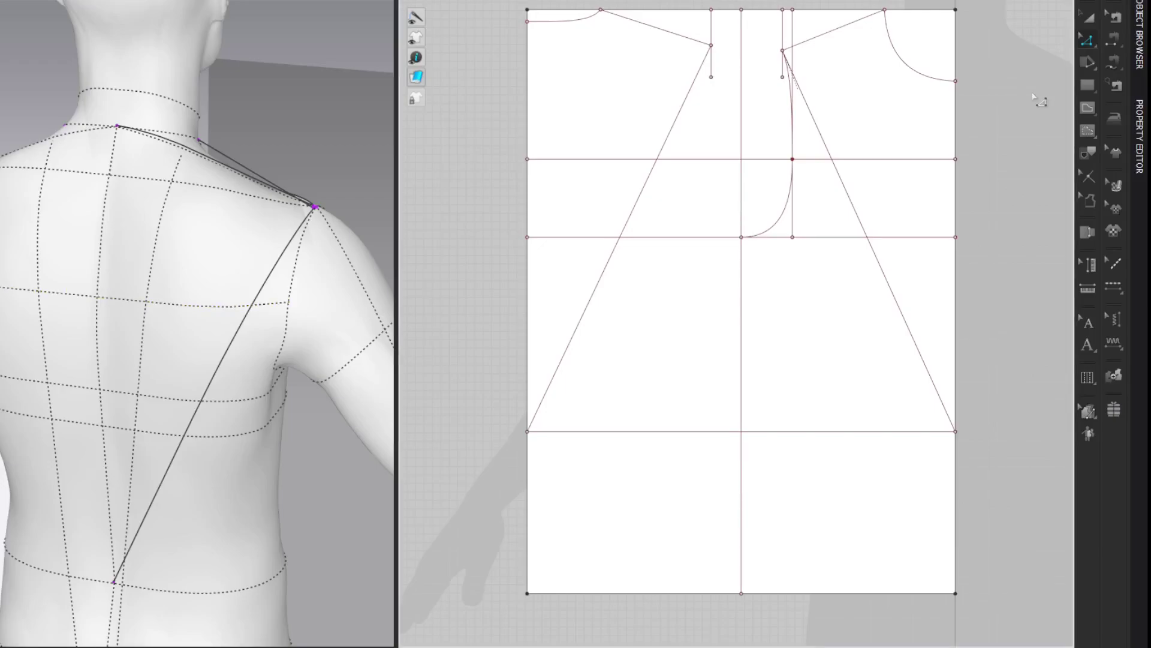
left_click(588, 249)
right_click(577, 241)
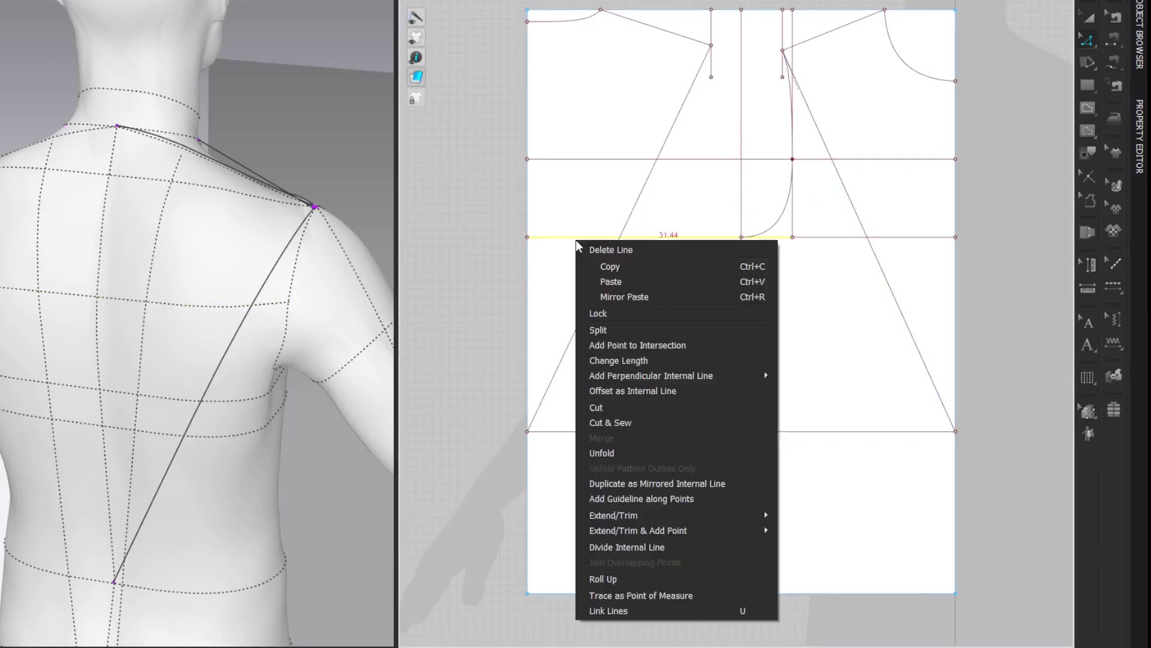
left_click(609, 330)
left_click_drag(558, 143, 395, 135)
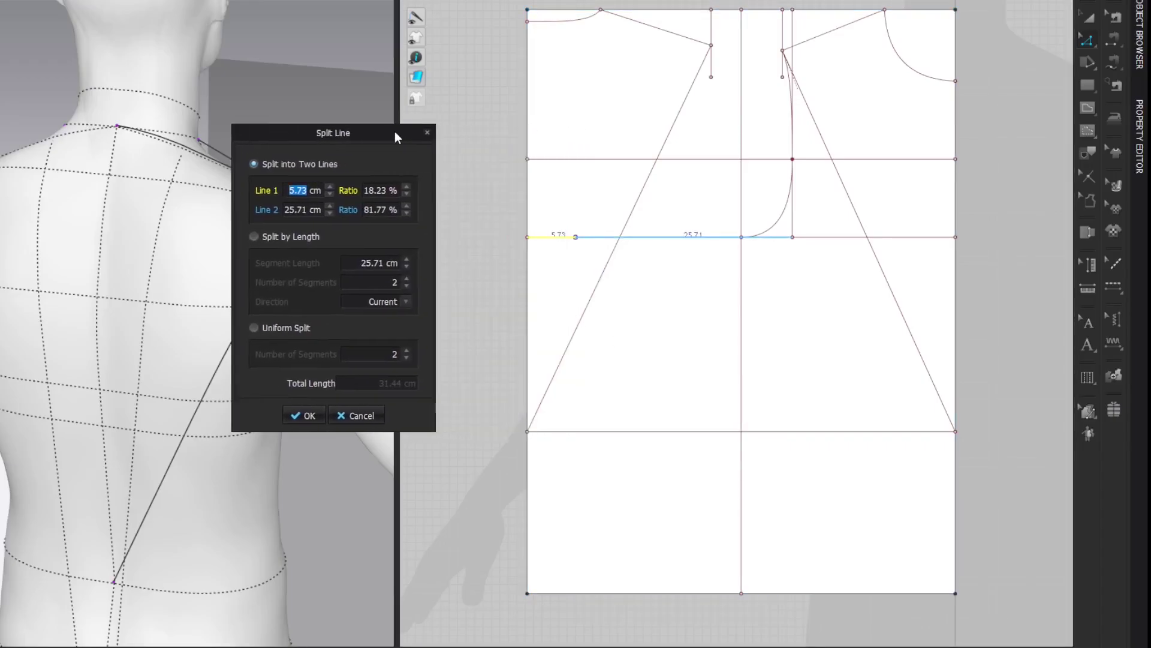
left_click(337, 201)
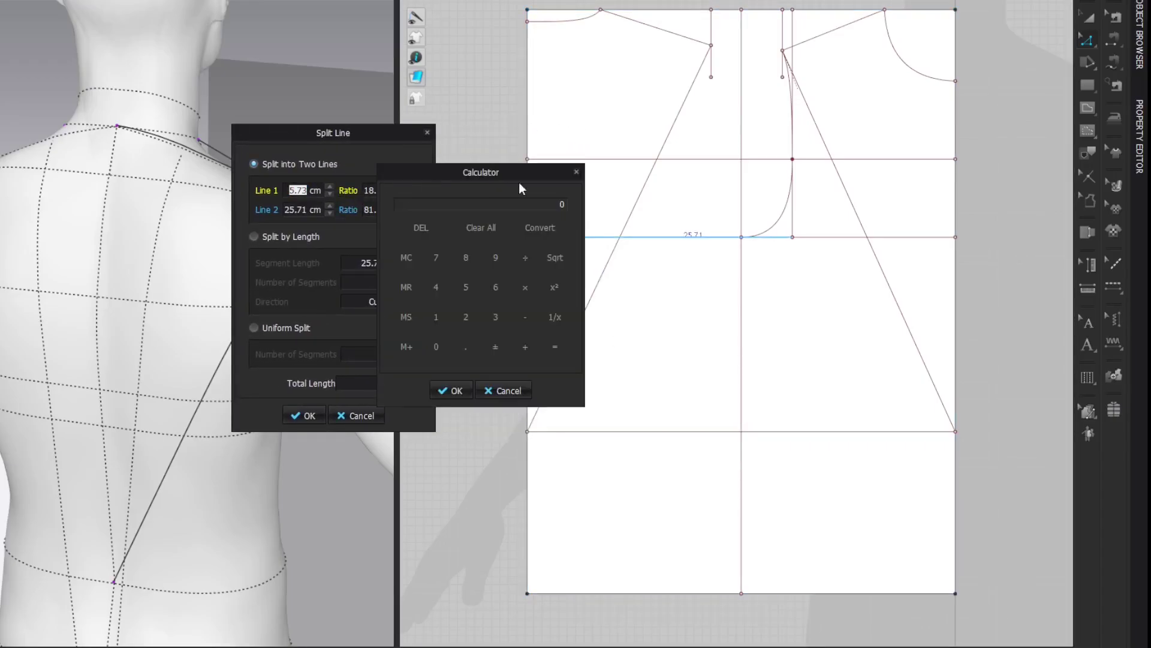
left_click_drag(520, 178, 342, 130)
type("37.78")
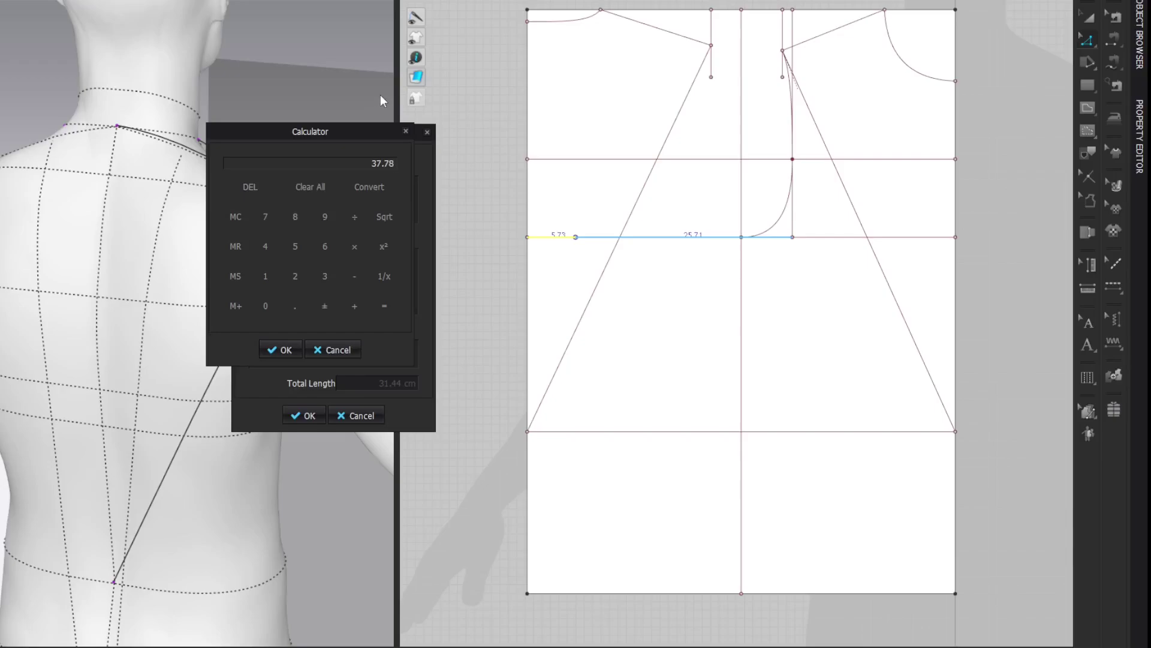
type("/2=")
left_click(286, 350)
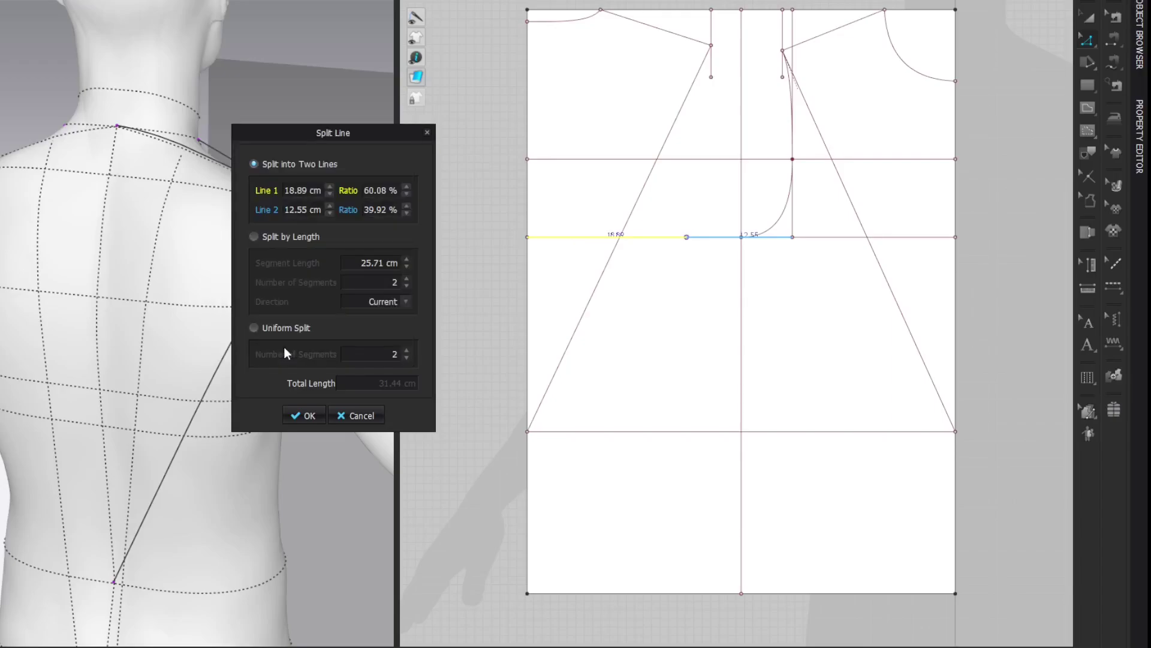
left_click(303, 415)
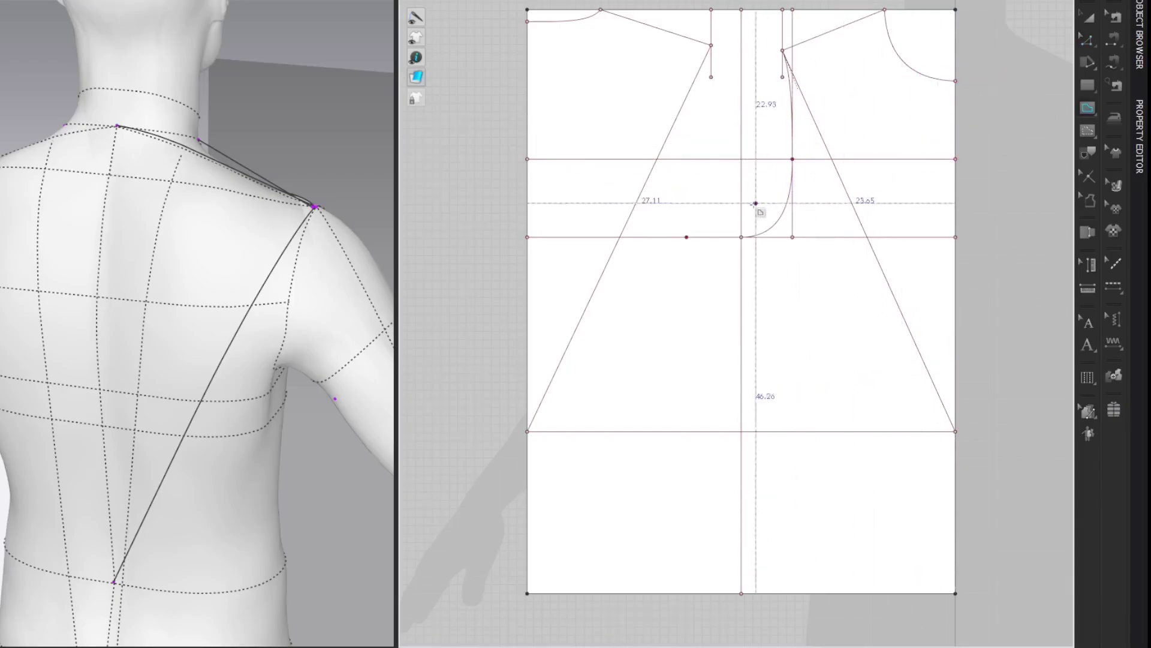
Draw a vertical internal line from the new across-back point on the chest line up to the block's upper edge
left_click(688, 237)
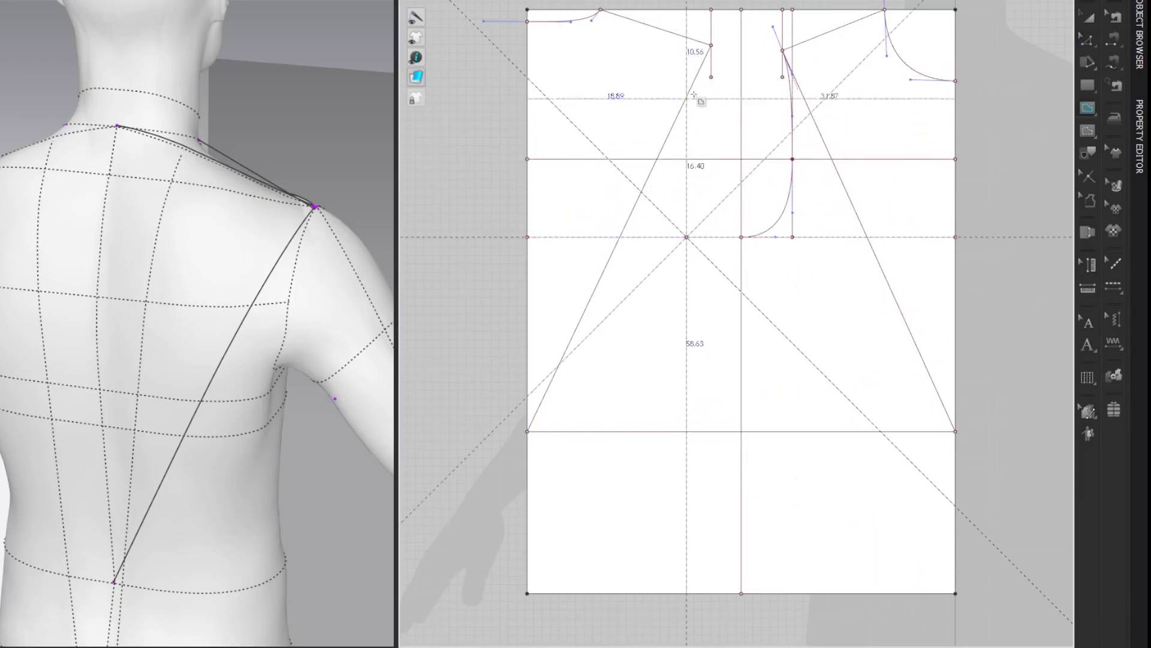
left_click(687, 9)
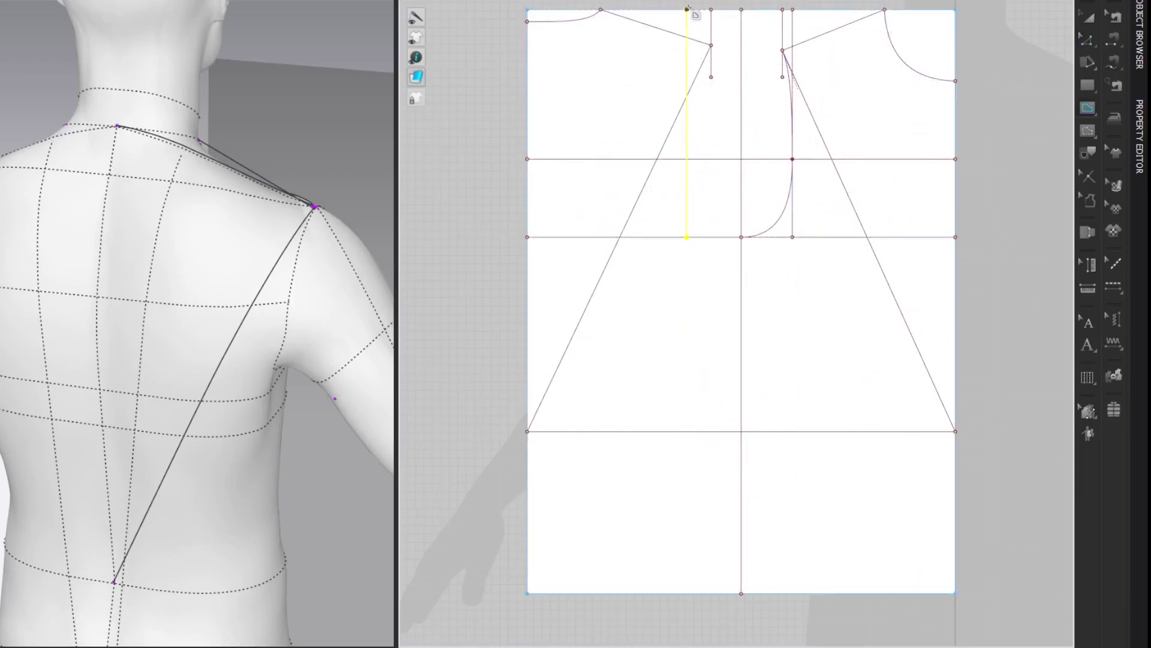
left_click(1023, 80)
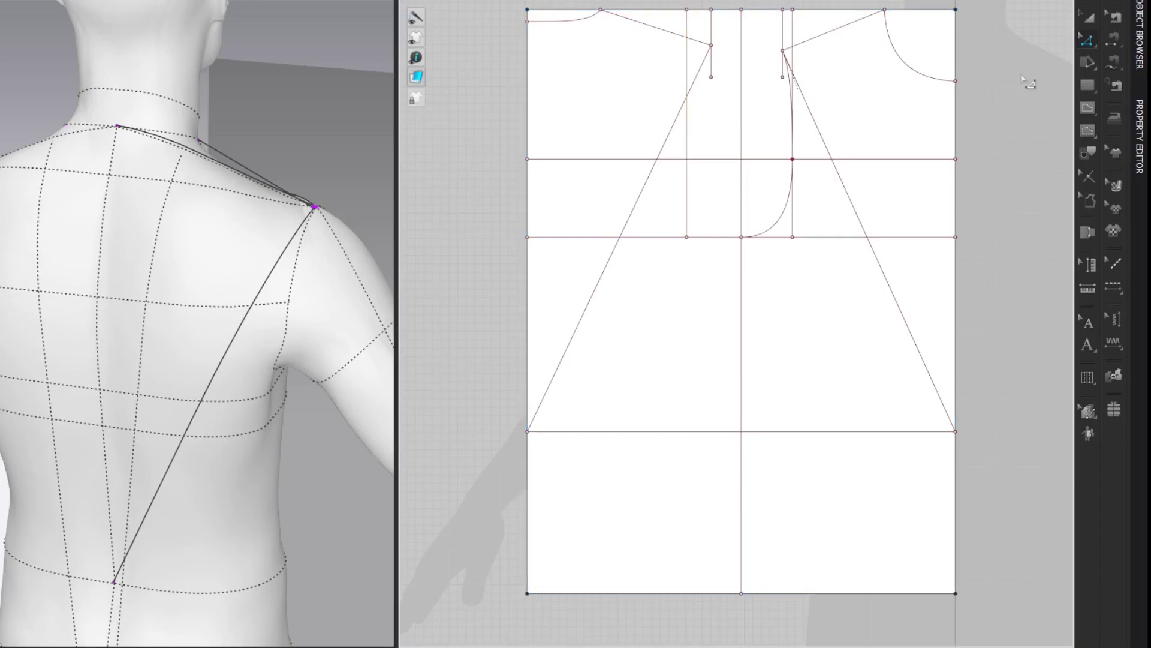
Add a 5 cm perpendicular internal line at 90° from the back shoulder tip and turn it into a reference line
right_click(711, 45)
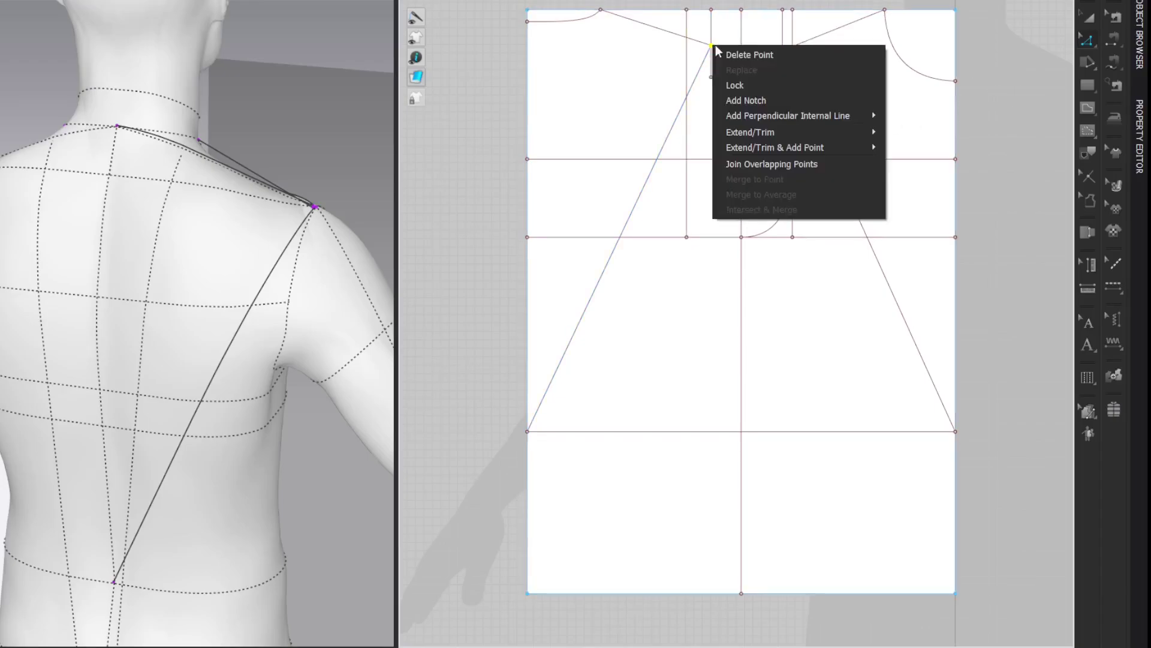
mouse_move(880, 115)
left_click(905, 146)
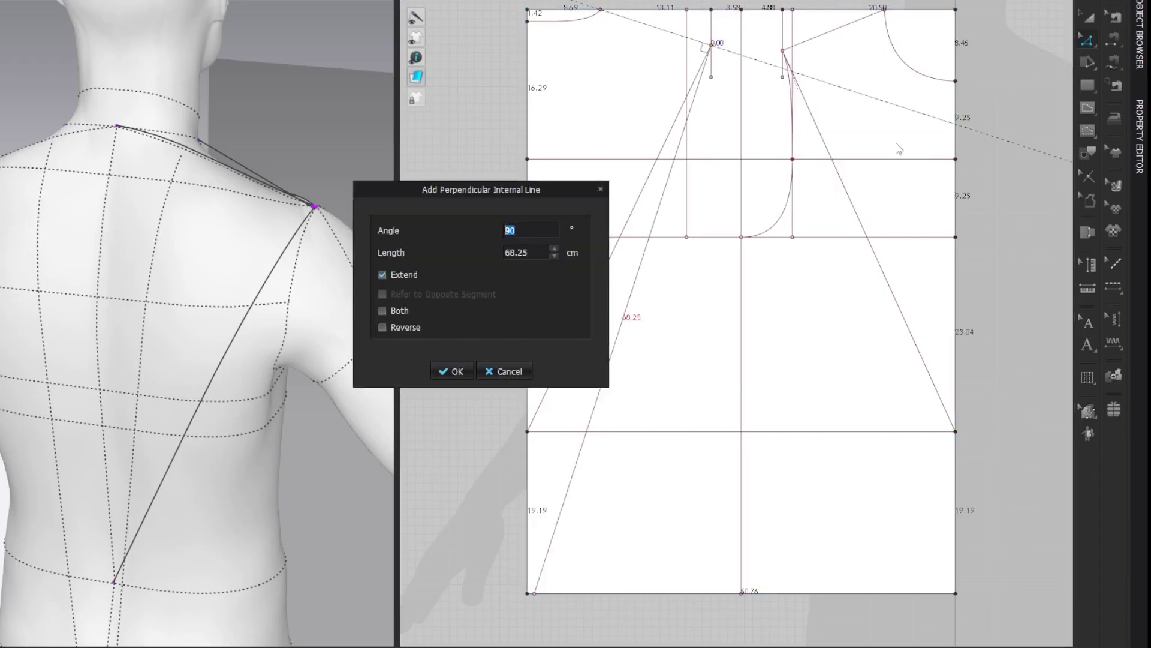
double_click(537, 248)
type("5")
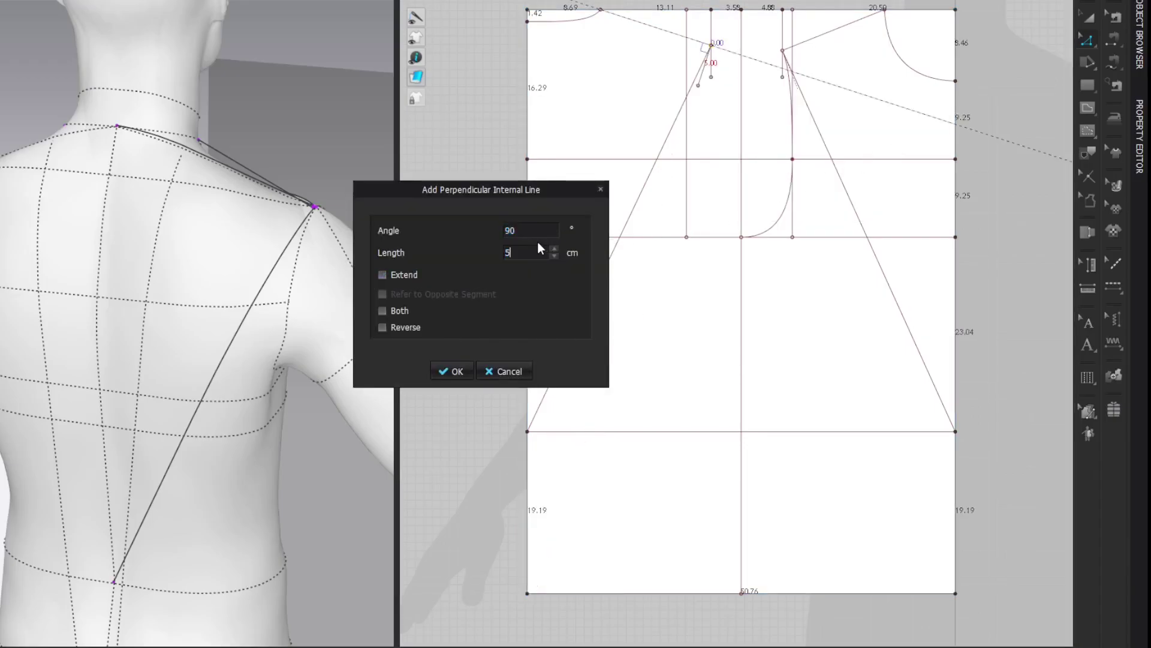
key("Return")
left_click(1009, 41)
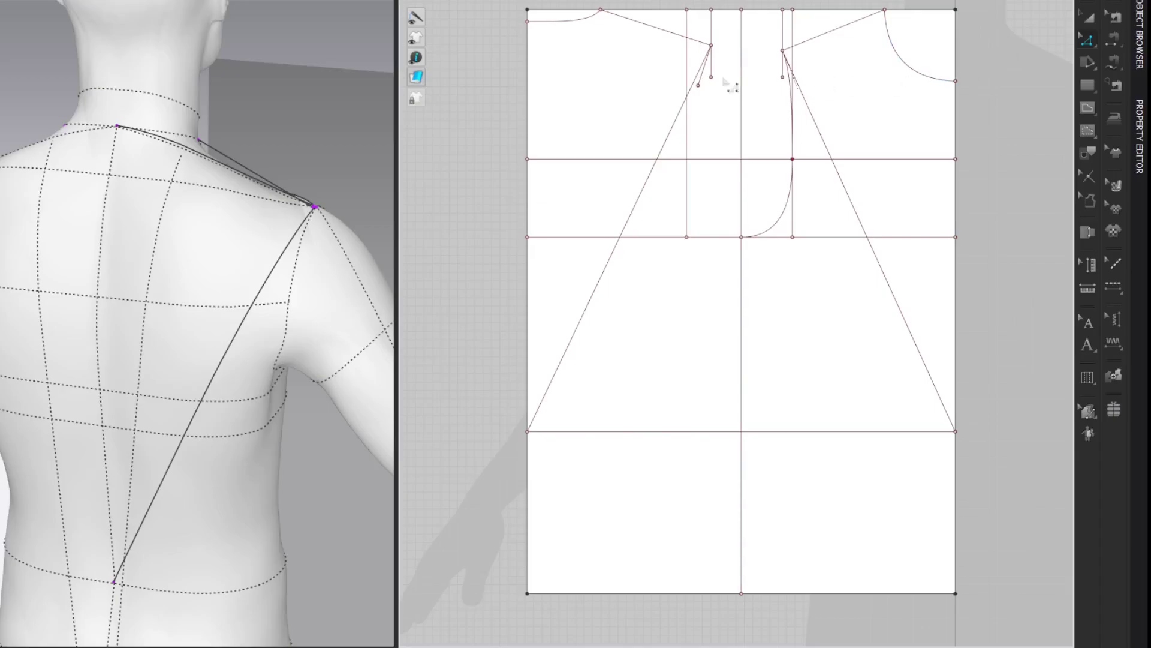
right_click(702, 78)
left_click(741, 229)
Draw the back armhole from the shoulder tip through the across-back point to the underarm point and curve both segments to about 13.81 and 12.84 cm
key("g")
left_click(711, 45)
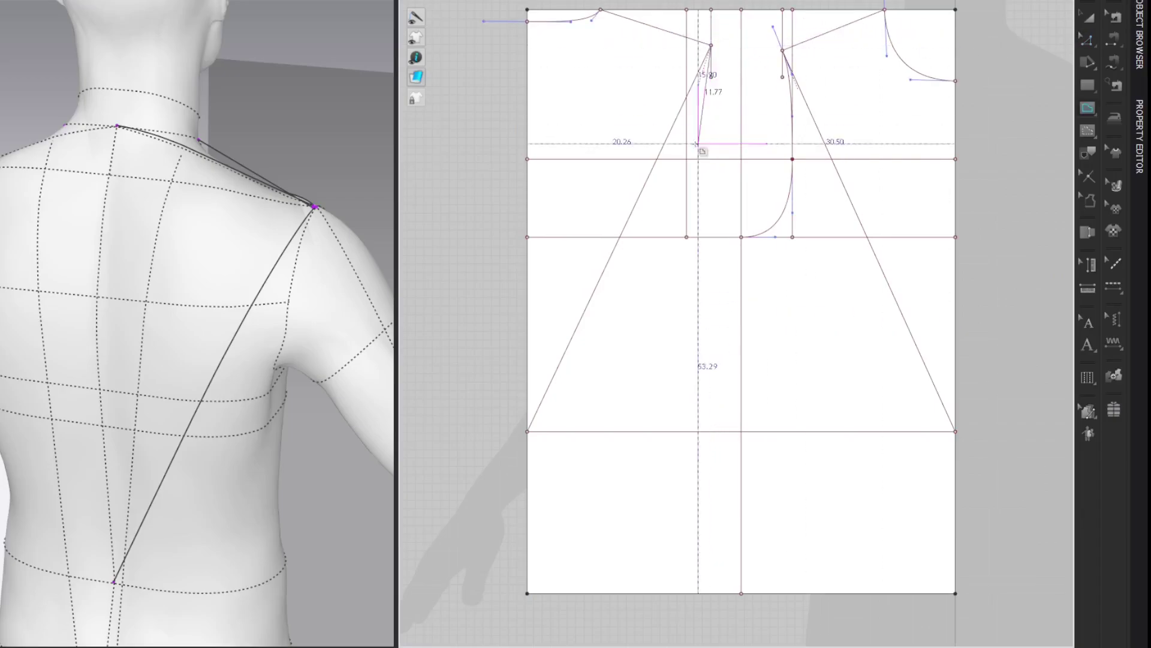
left_click(687, 159)
double_click(742, 237)
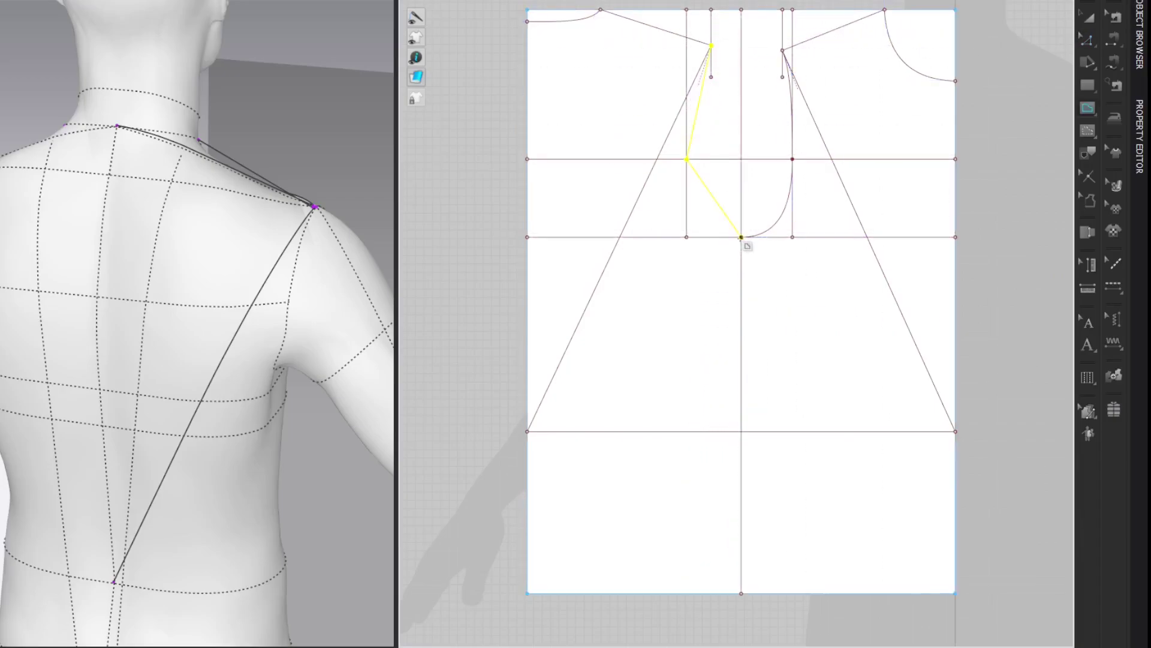
key("c")
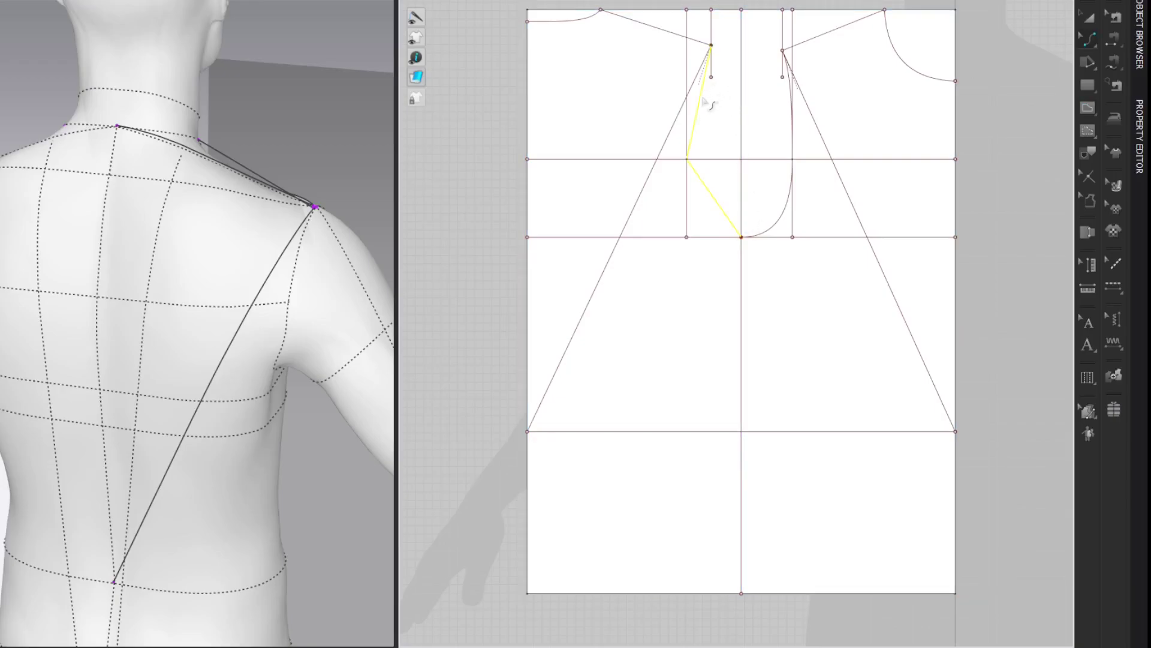
left_click_drag(700, 100, 705, 109)
left_click_drag(719, 200, 716, 247)
Adjust the upper back armhole curve's handles to follow the shoulder reference line and the across-back vertical, making it about 13.85 cm long
key("z")
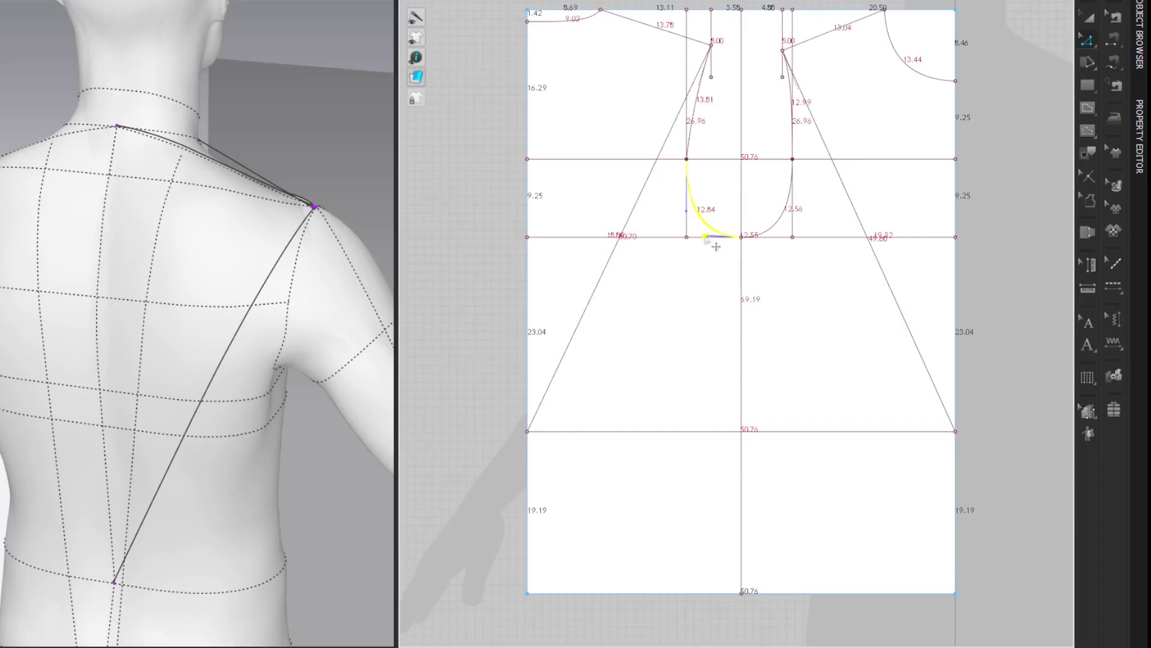
left_click(703, 96)
scroll(720, 70, "up", 5)
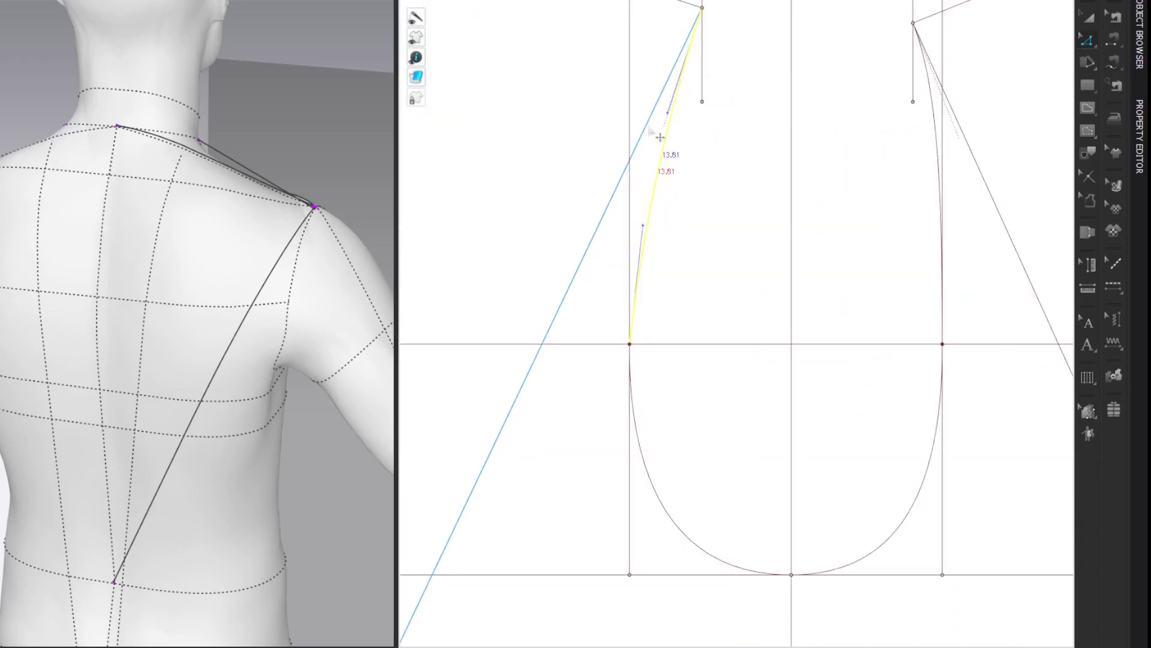
left_click_drag(669, 114, 668, 114)
left_click_drag(643, 227, 632, 226)
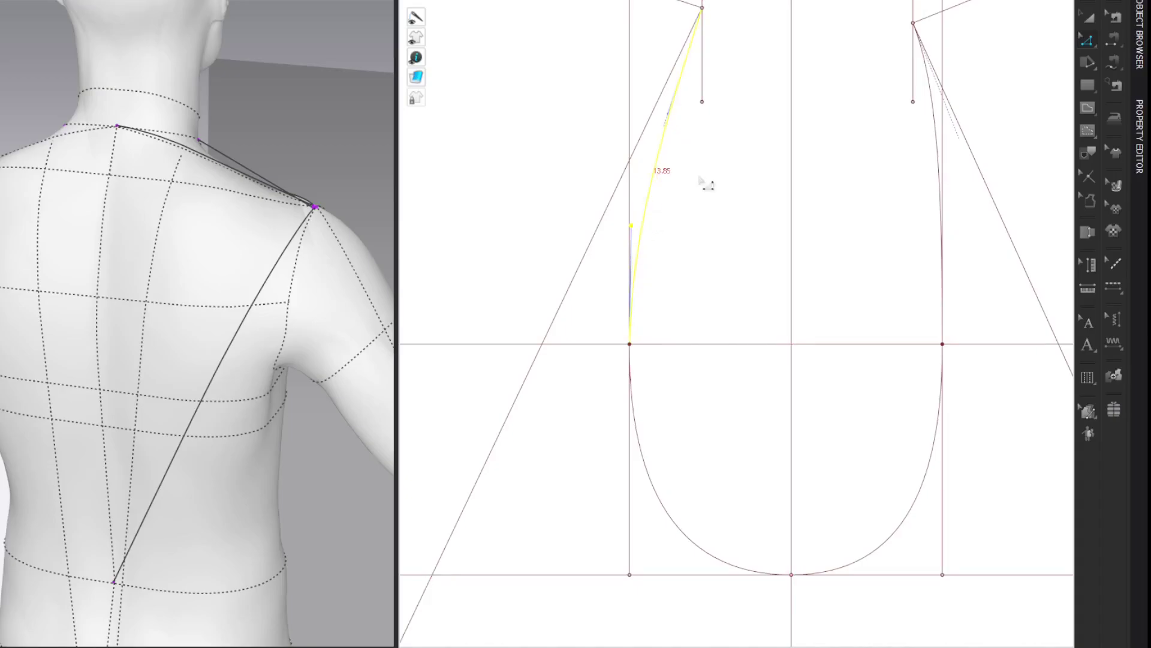
scroll(708, 185, "down", 4)
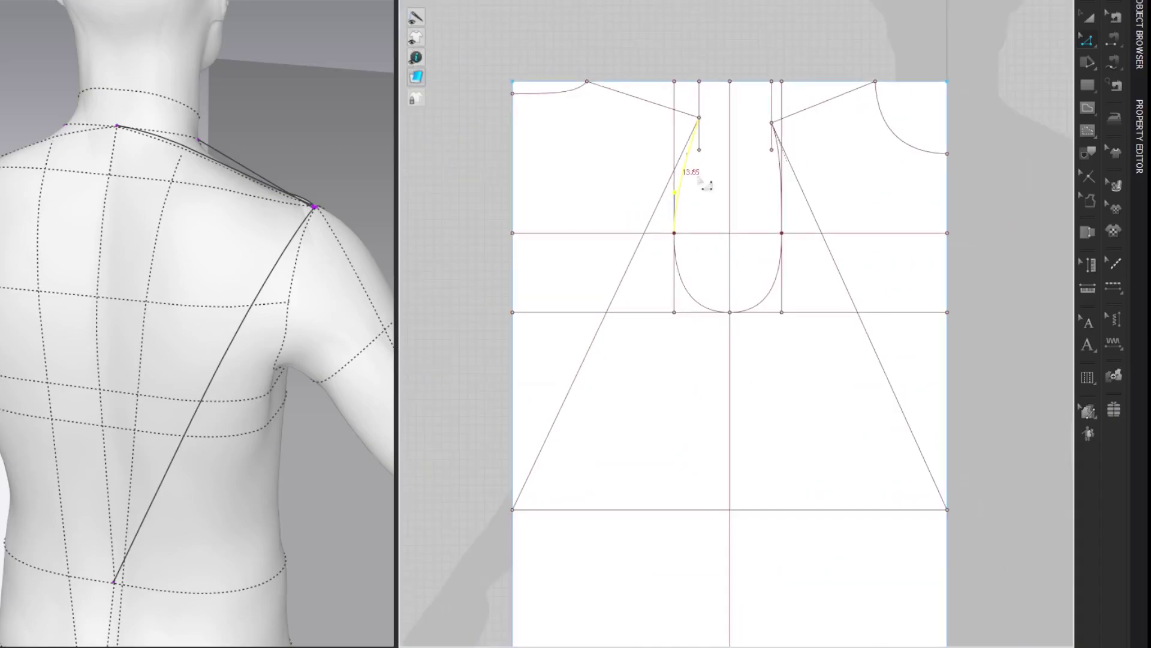
middle_click_drag(1015, 222, 1005, 149)
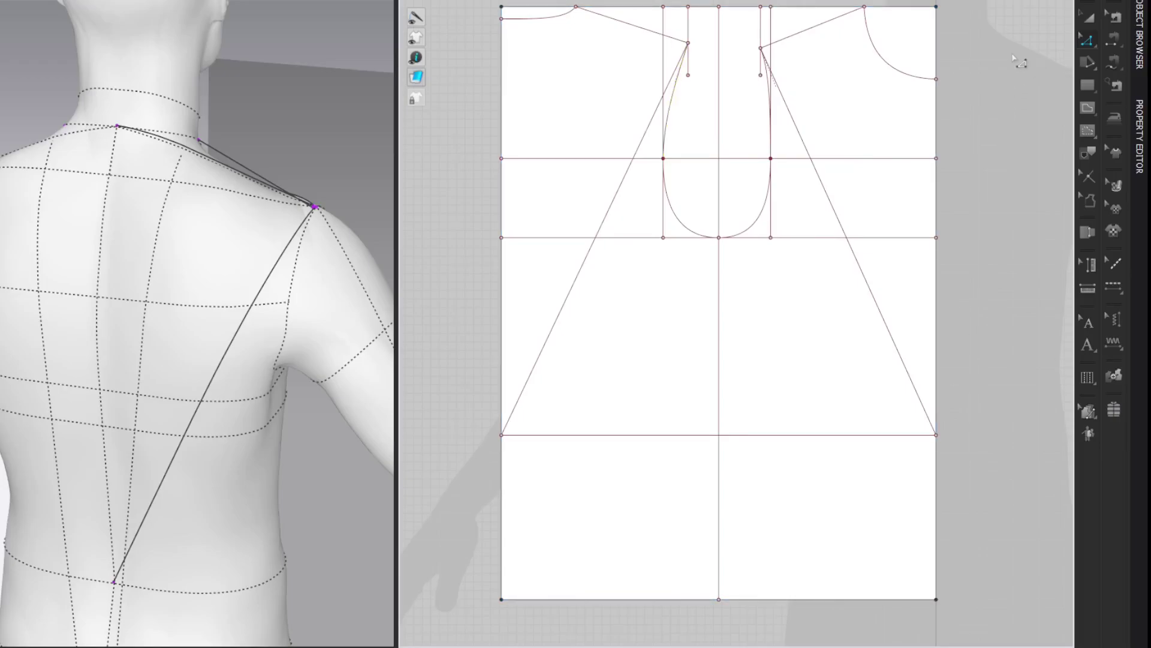
Copy the finished block and place the duplicate well away from the original, beside the avatar silhouette
scroll(1017, 61, "down", 5)
middle_click_drag(1019, 61, 1040, 121)
left_click(933, 214)
key("ctrl+c")
key("ctrl+v")
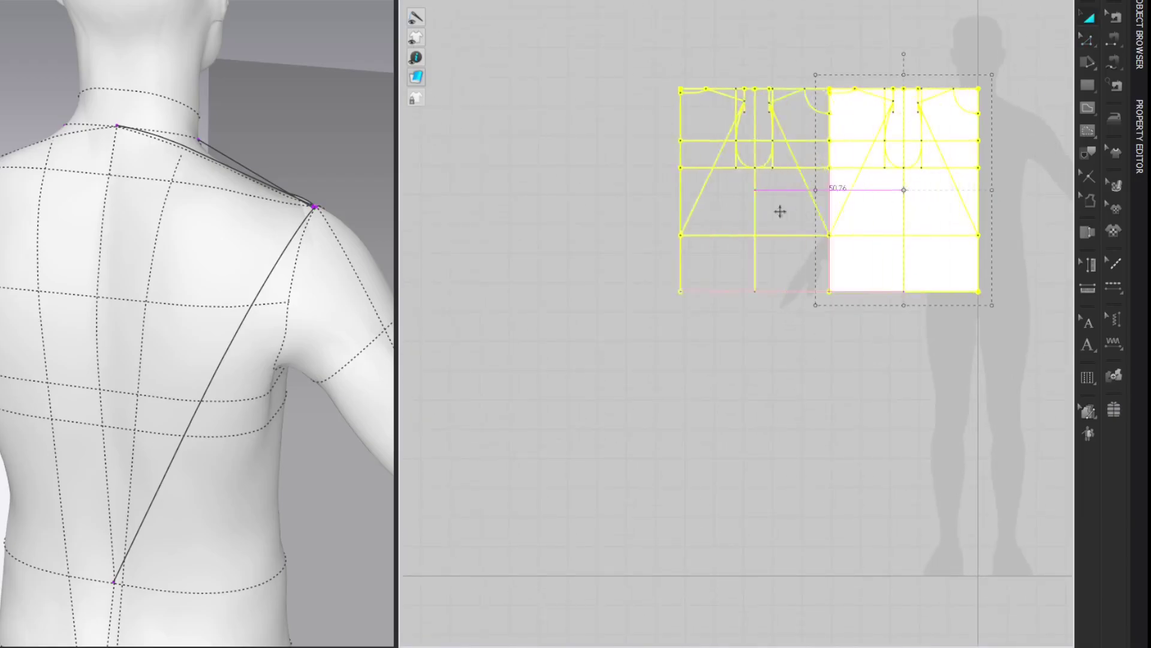
left_click_drag(624, 210, 468, 228, "shift")
middle_click_drag(617, 143, 776, 170)
left_click_drag(617, 229, 537, 225, "ctrl")
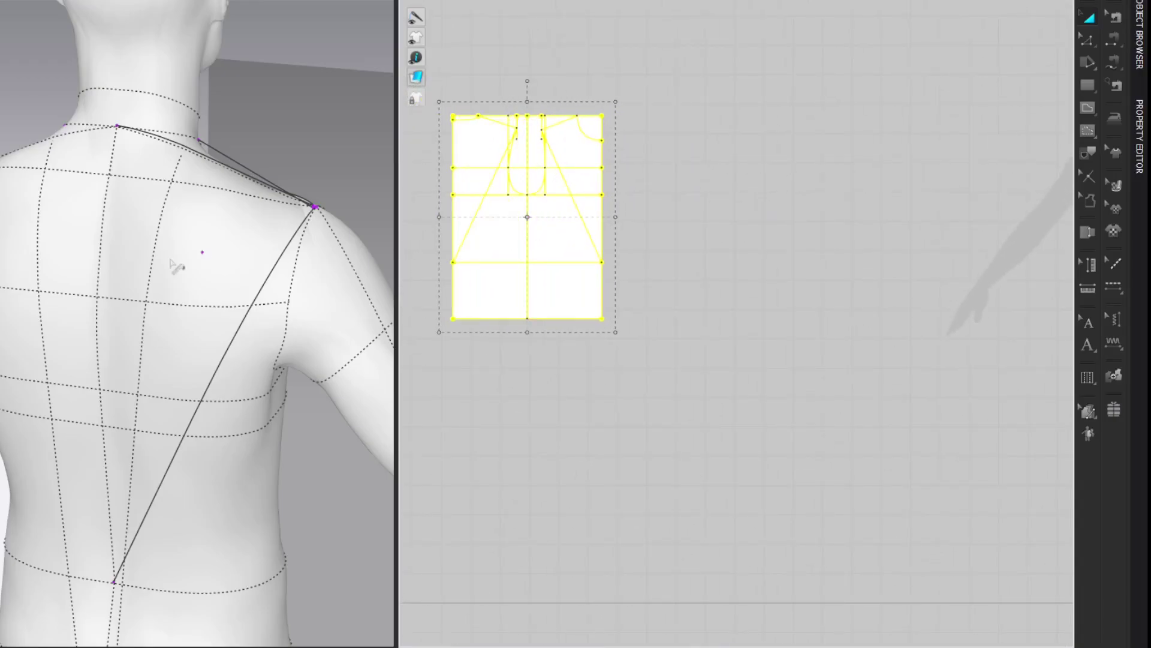
Remove the selected block from the 3D view and turn it into an unfilled, dashed reference pattern
scroll(177, 266, "up", 3)
scroll(177, 266, "down", 2)
right_click(282, 245)
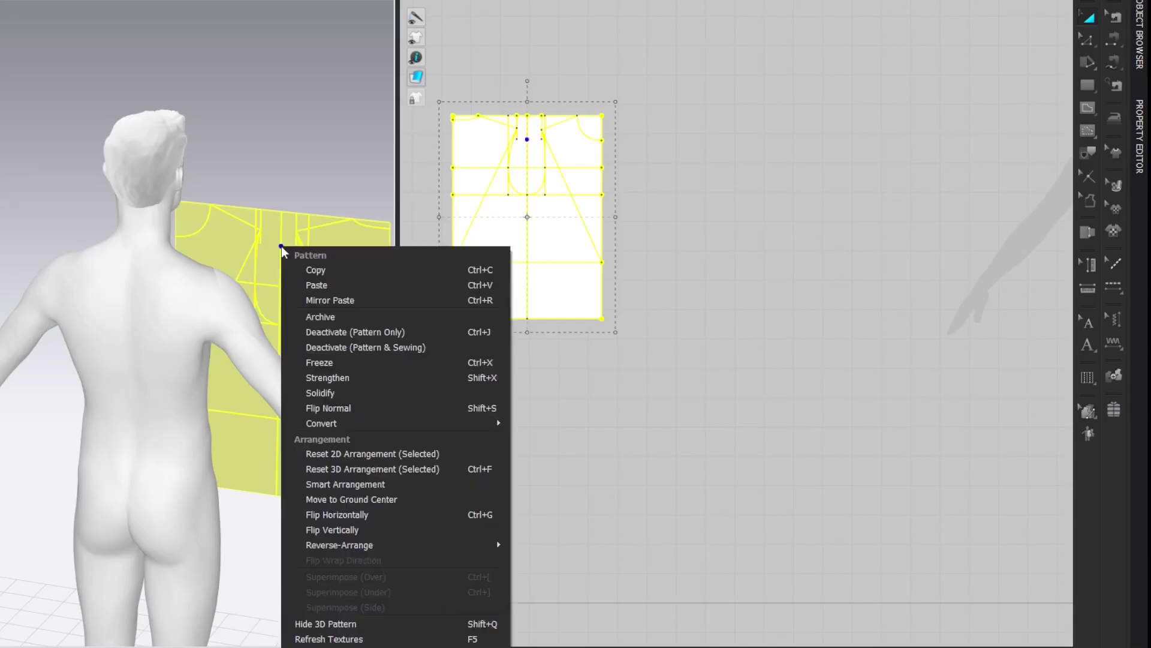
left_click(321, 453)
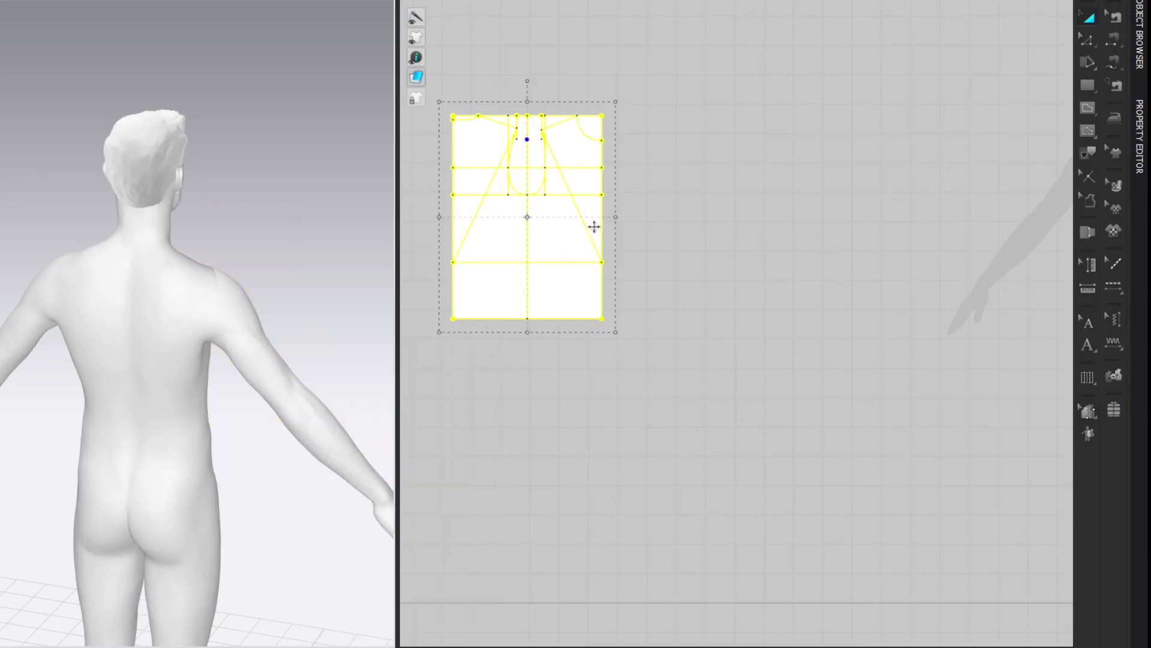
right_click(566, 228)
left_click(590, 339)
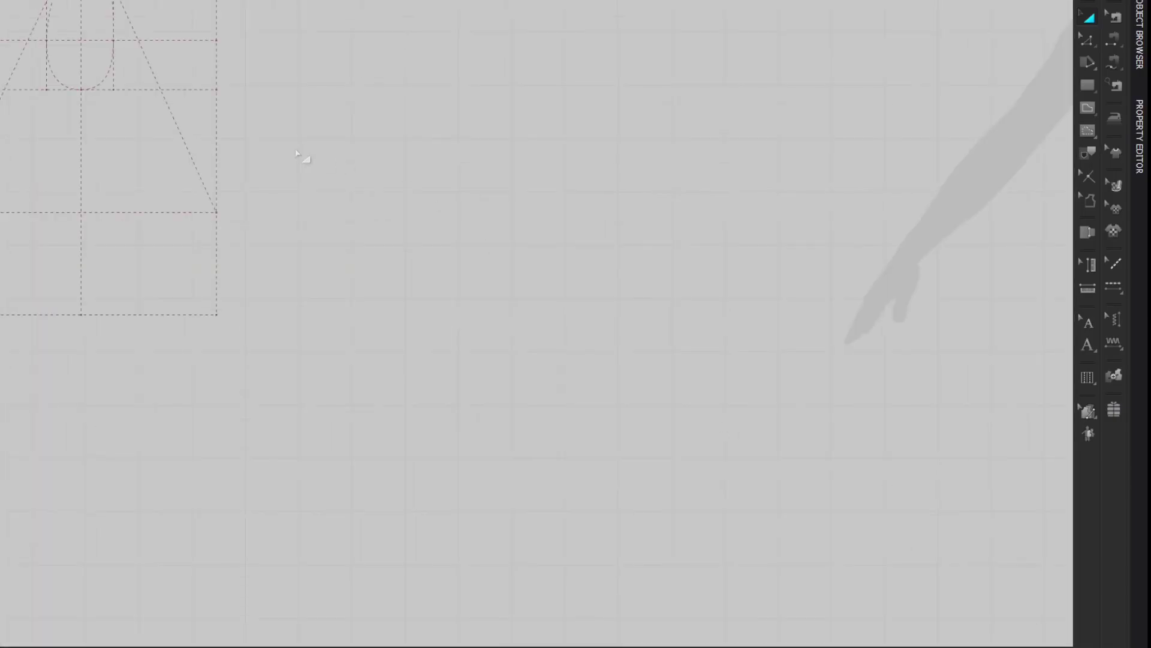
Trace the front half's centre front, hem, side line, armhole, shoulder and neckline as a separate pattern and place it over the avatar silhouette
scroll(367, 131, "up", 2)
middle_click_drag(463, 133, 753, 235)
scroll(691, 255, "up", 2)
scroll(828, 311, "down", 2)
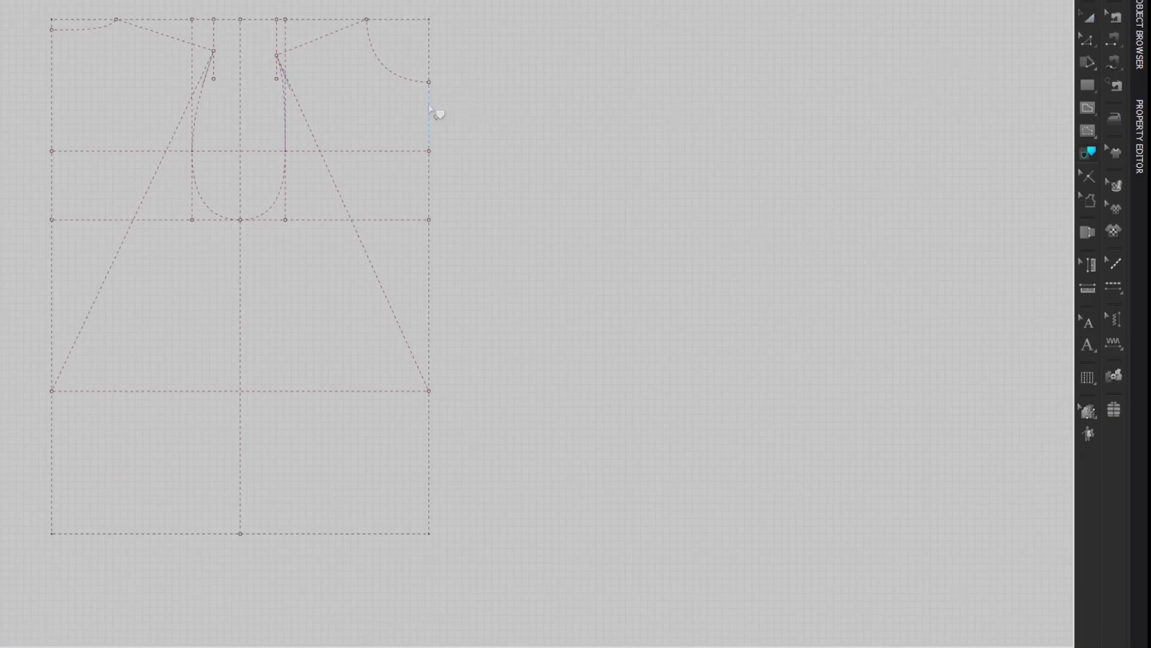
left_click(429, 270, "shift")
left_click(429, 459, "shift")
left_click(400, 533, "shift")
left_click(241, 493, "shift")
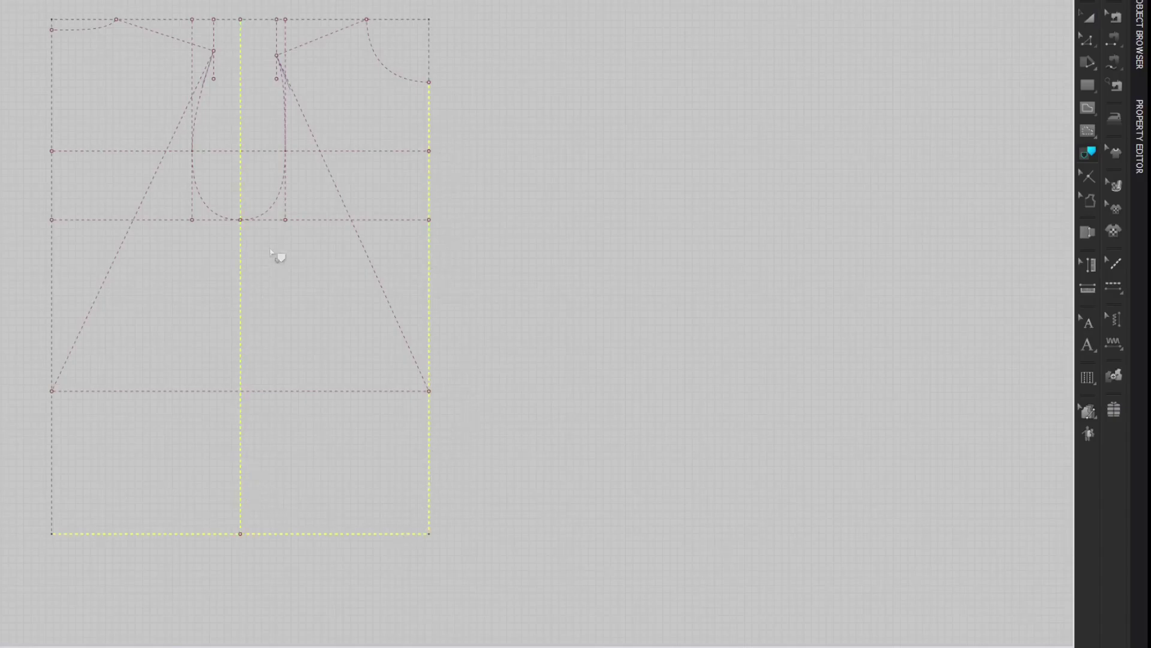
left_click(282, 181, "shift")
left_click(284, 101, "shift")
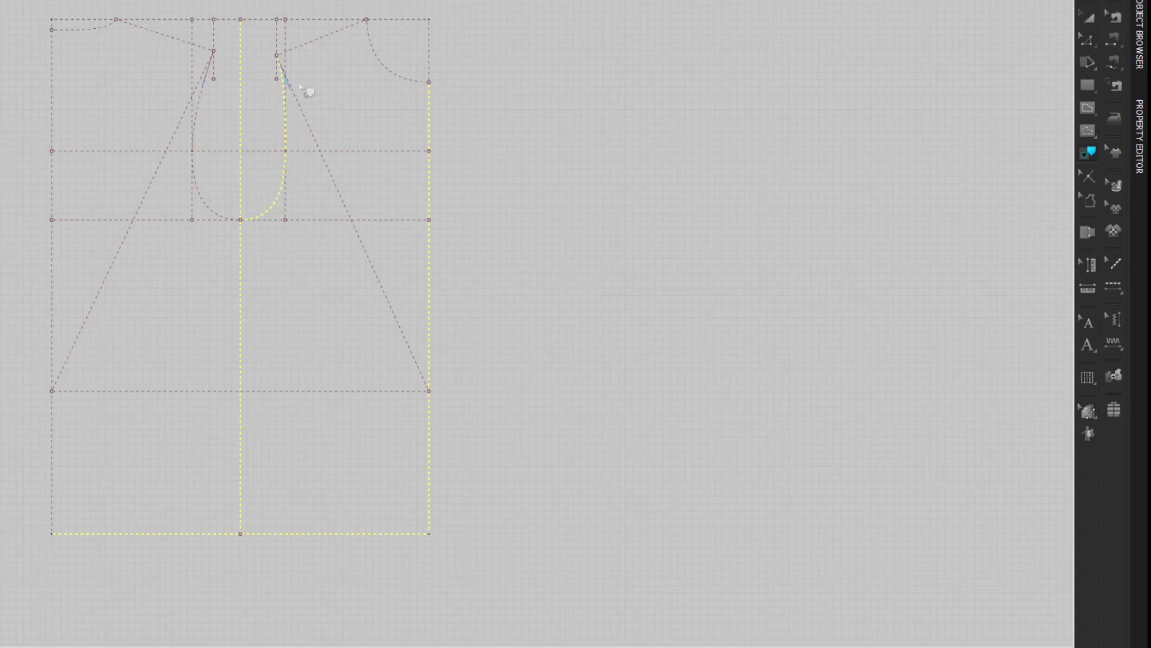
left_click(332, 36, "shift")
left_click(377, 54, "shift")
right_click(378, 55)
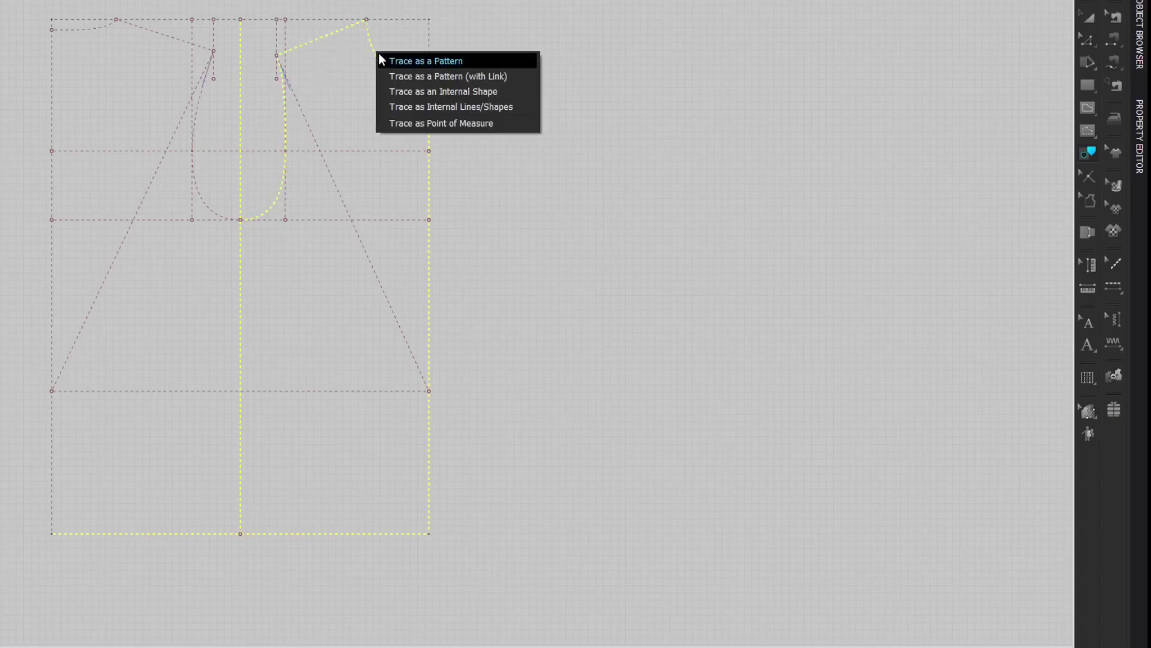
left_click(414, 59)
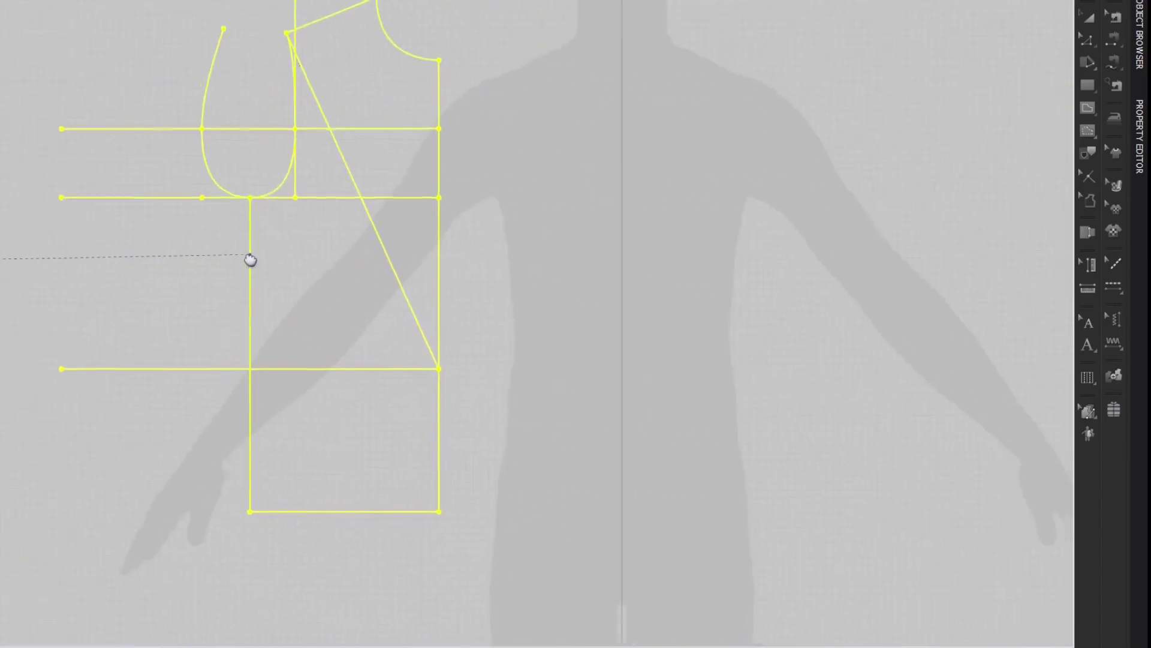
left_click(397, 273)
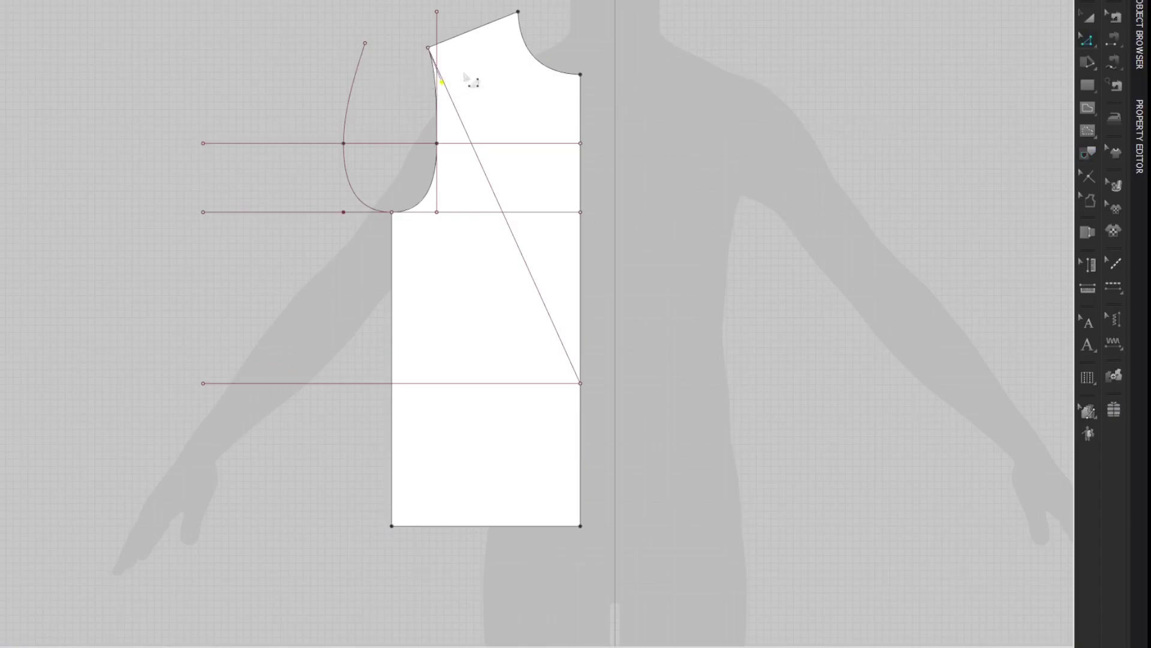
Delete the vertical construction line beside the front armhole and the upper part of the leftover back armhole curve
left_click(437, 19)
key("Delete")
left_click_drag(324, 30, 385, 70)
key("Delete")
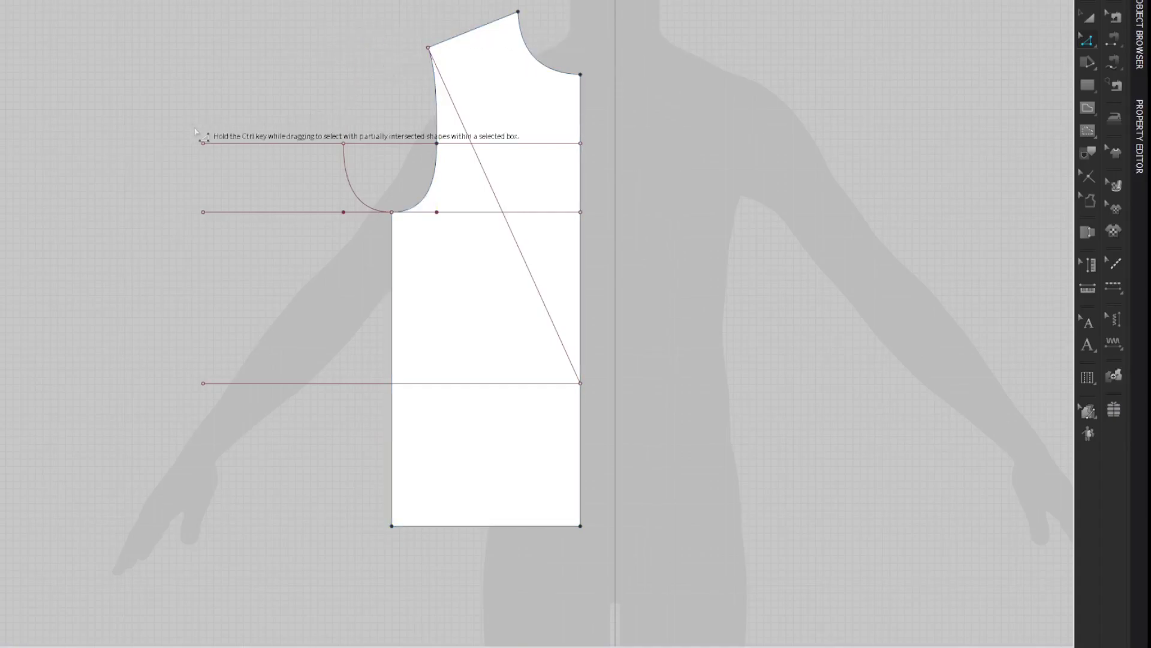
Trim the upper horizontal line across the chest to the pattern outline
left_click_drag(192, 116, 220, 162)
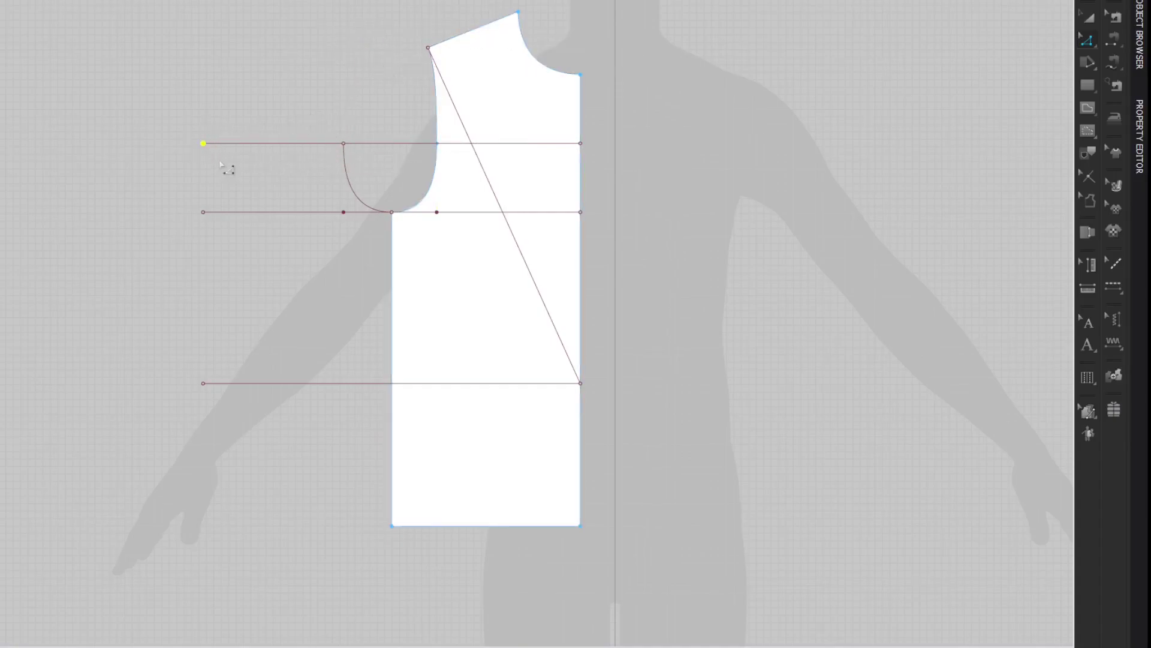
right_click(530, 144)
mouse_move(714, 436)
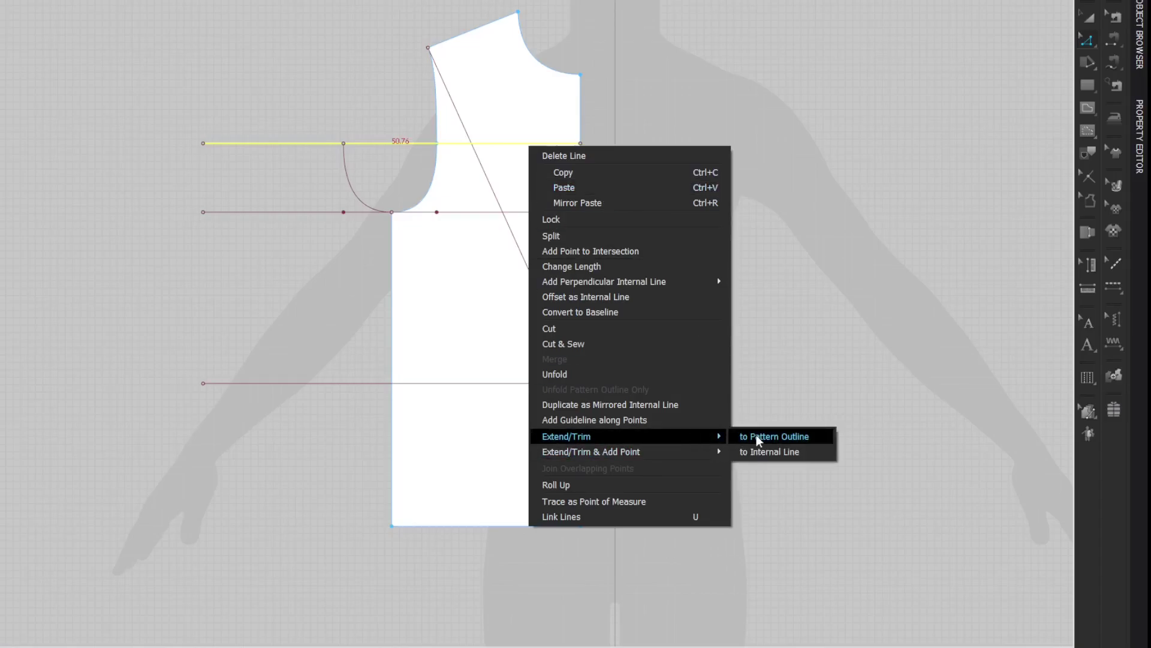
left_click(774, 436)
Delete the outer end points of the underarm-level line and the remaining lower back armhole curve outside the front piece
left_click_drag(188, 174, 350, 267)
key("Delete")
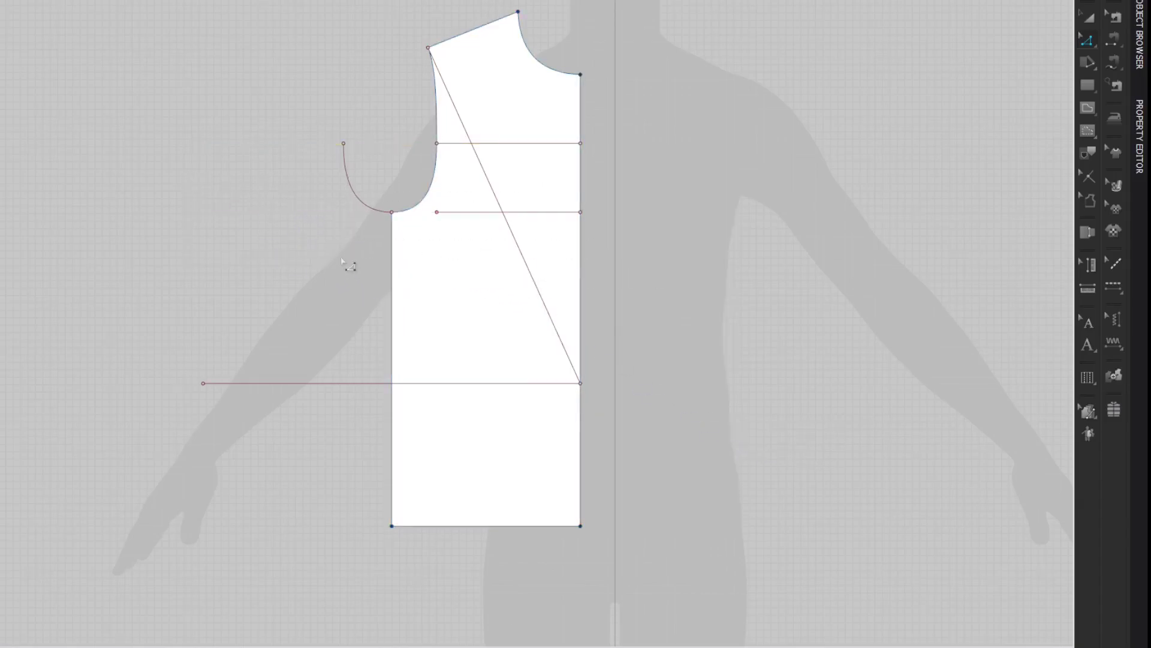
left_click_drag(317, 96, 382, 177)
key("Delete")
Trim the waist line and extend the underarm-level line so both end on the pattern outline
right_click(519, 383)
mouse_move(687, 295)
left_click(762, 296)
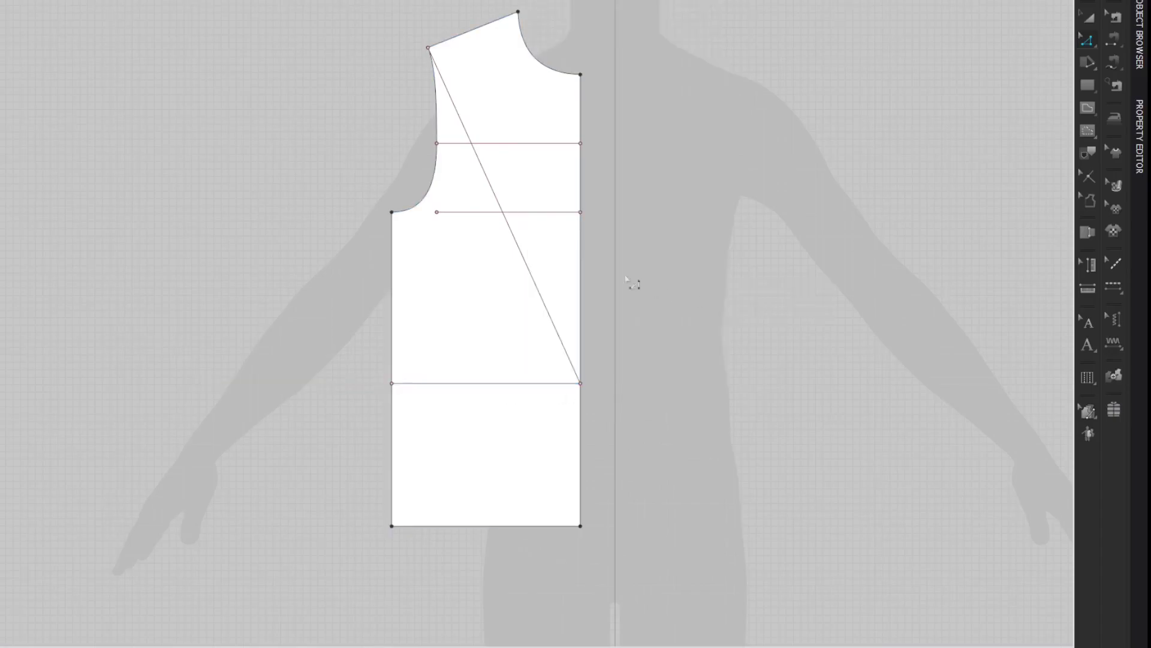
right_click(562, 214)
mouse_move(725, 508)
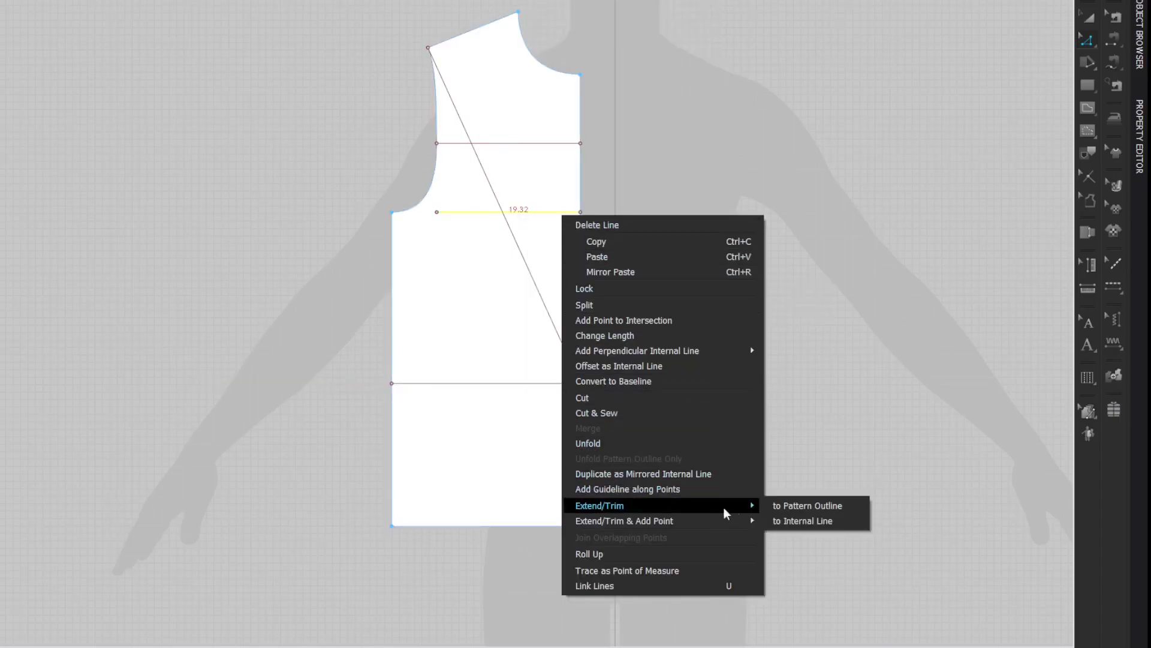
left_click(783, 505)
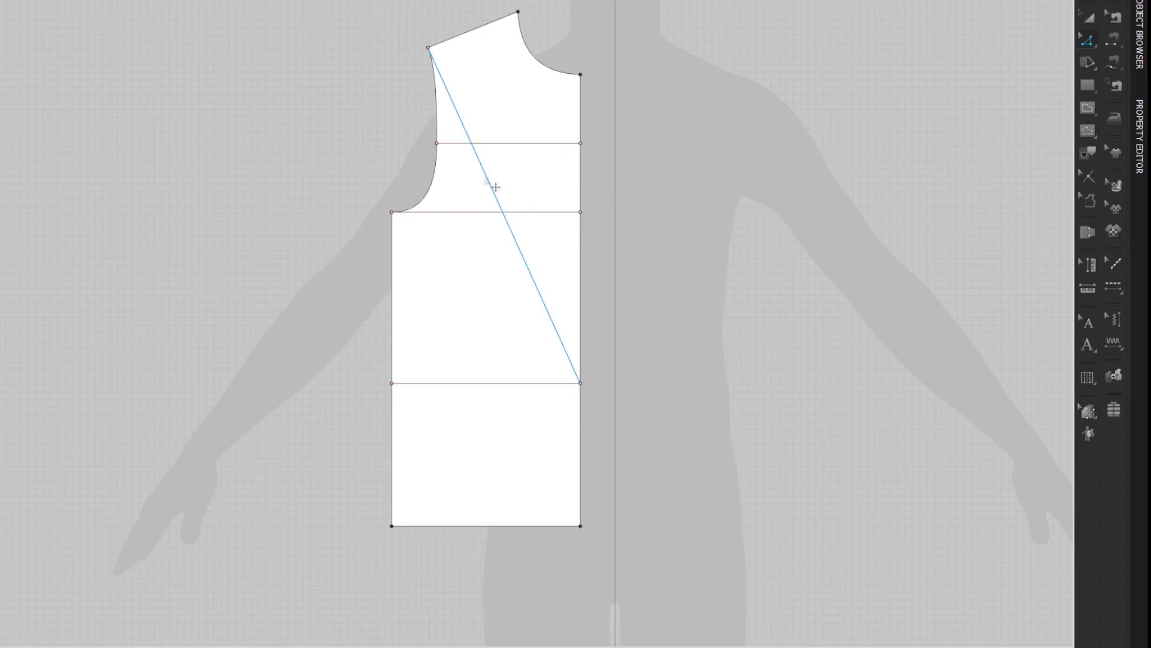
Delete the diagonal line from shoulder tip to centre front waist and convert the three horizontal internal lines to baselines
left_click(491, 185)
key("Delete")
left_click(547, 211, "shift")
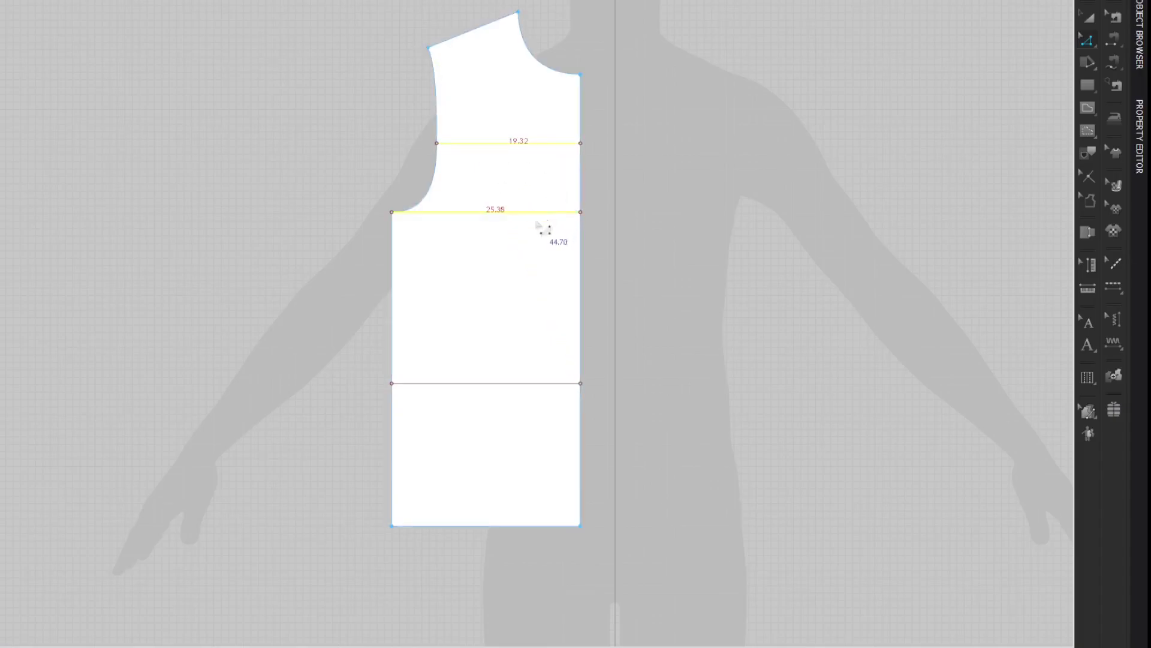
left_click(520, 383, "shift")
right_click(516, 384)
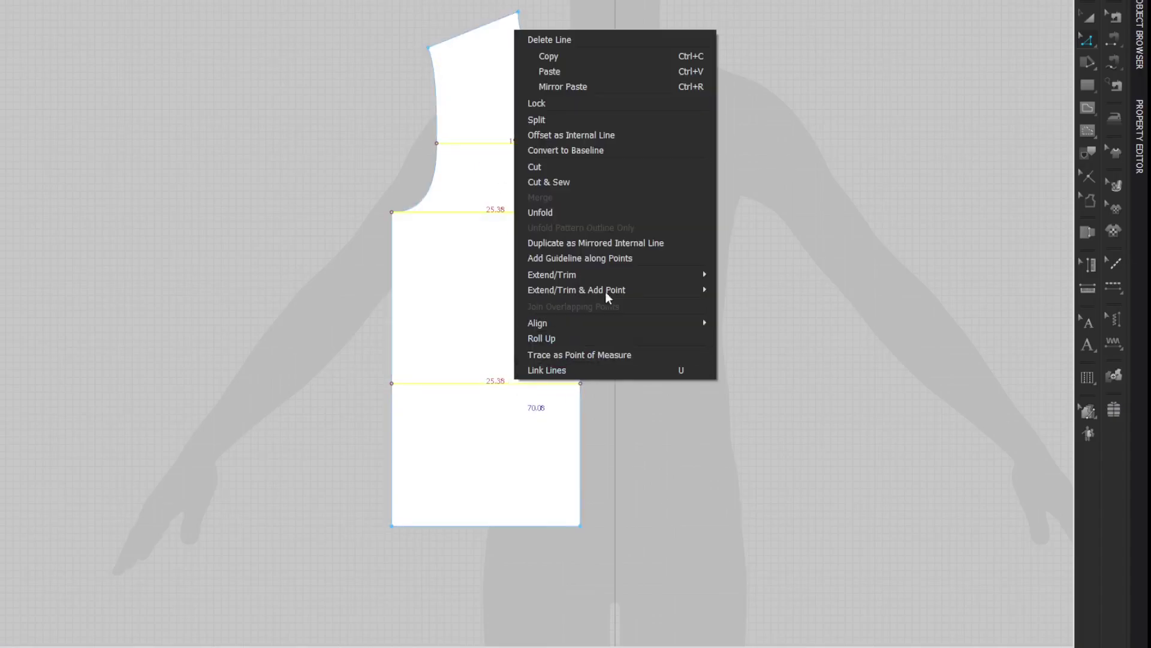
left_click(646, 150)
Delete the leftover points along the centre front where the three horizontal lines meet it
left_click_drag(659, 111, 510, 420)
key("Delete")
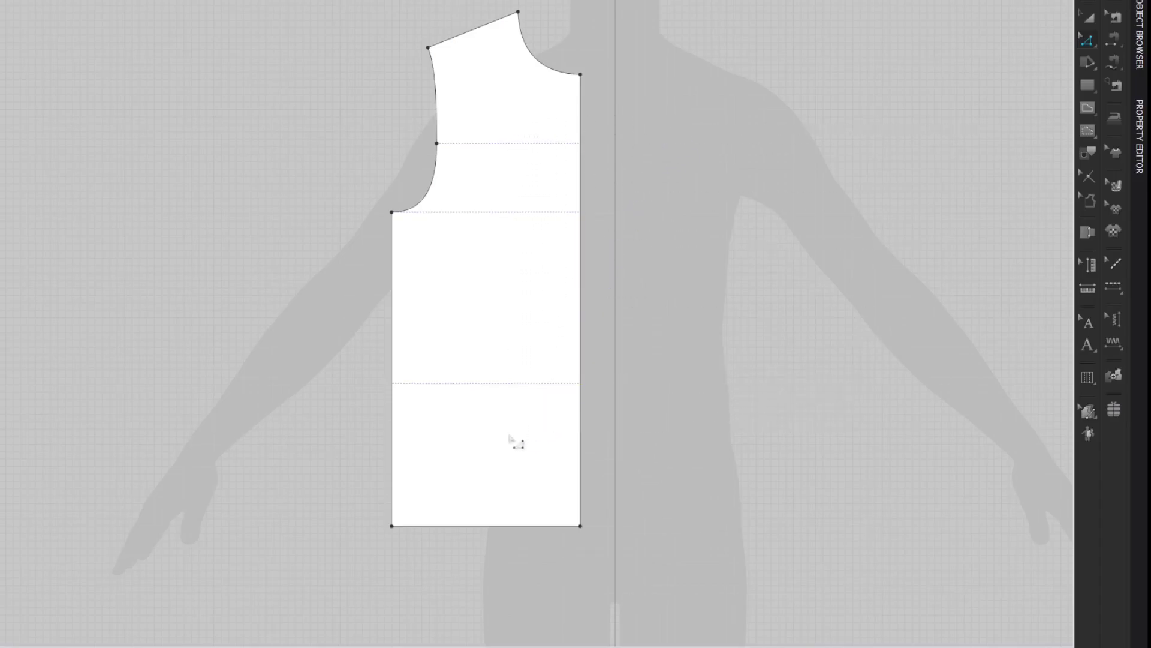
key("a")
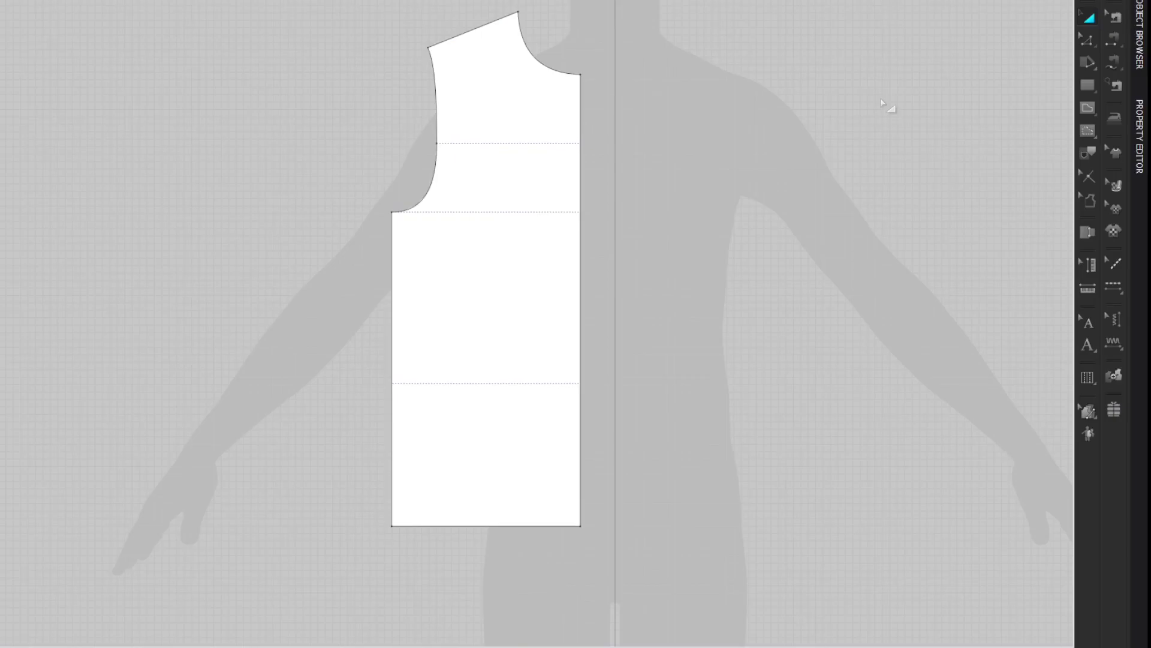